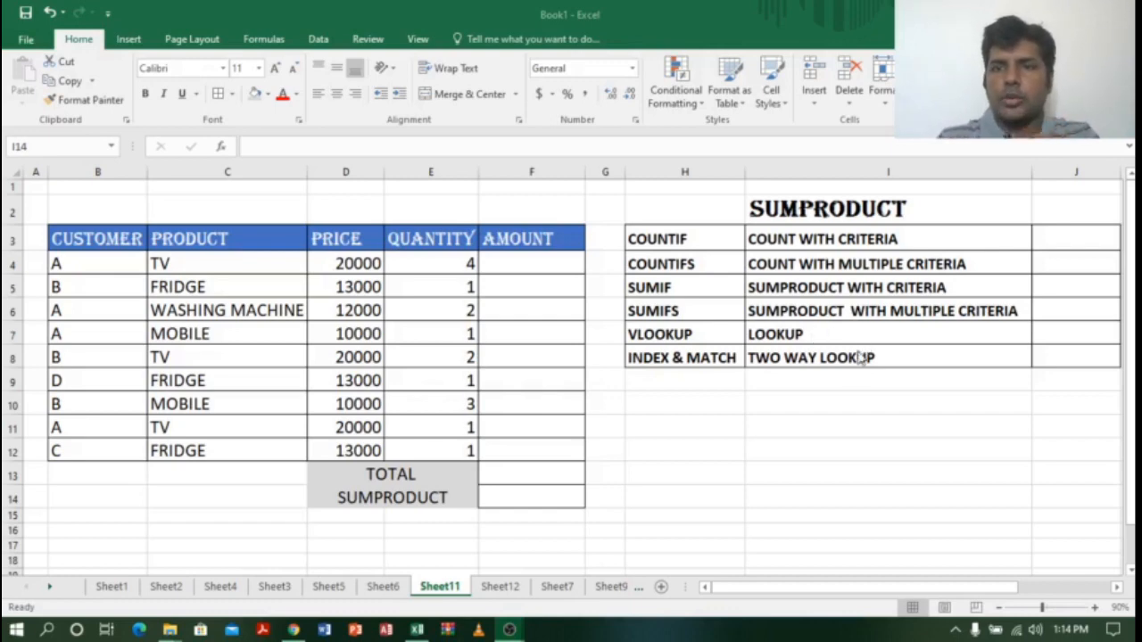
Step: Point out the side table's SUMPRODUCT title, then show the YouTube channel in the browser
click(698, 211)
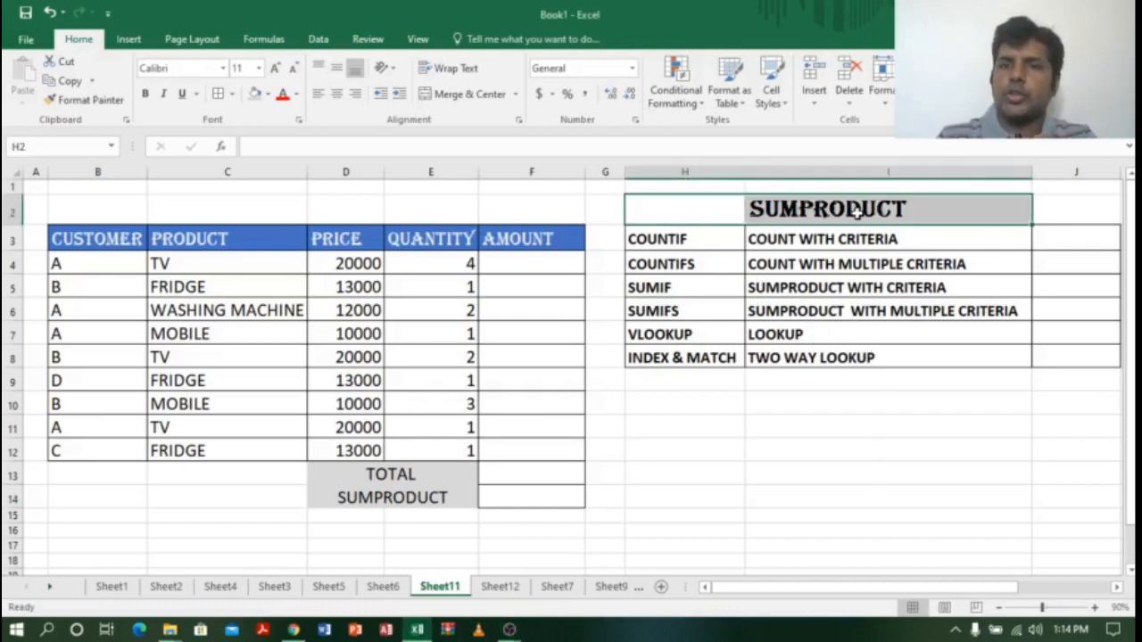
click(895, 427)
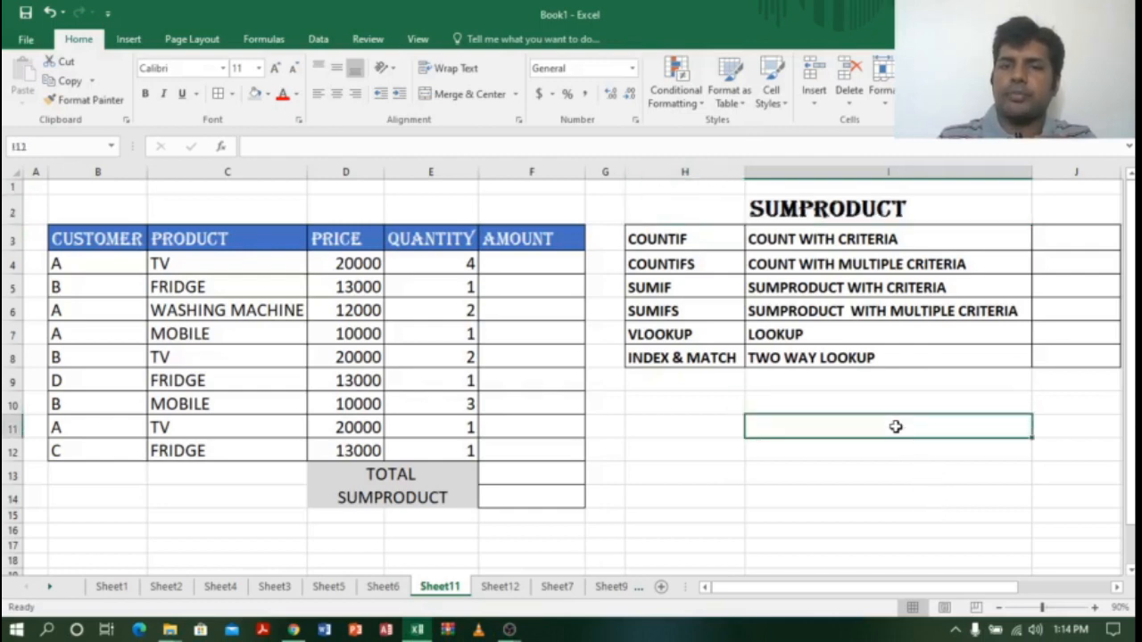
click(294, 630)
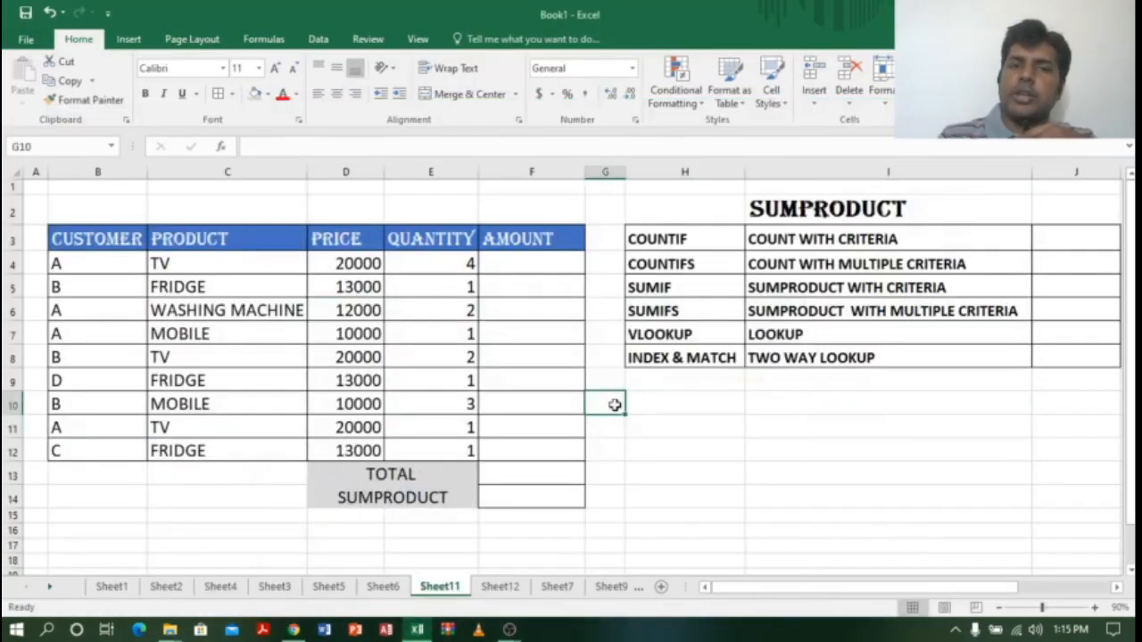
Step: Back in the spreadsheet, point out the TOTAL row and the CUSTOMER, PRODUCT, PRICE and QUANTITY columns
click(658, 496)
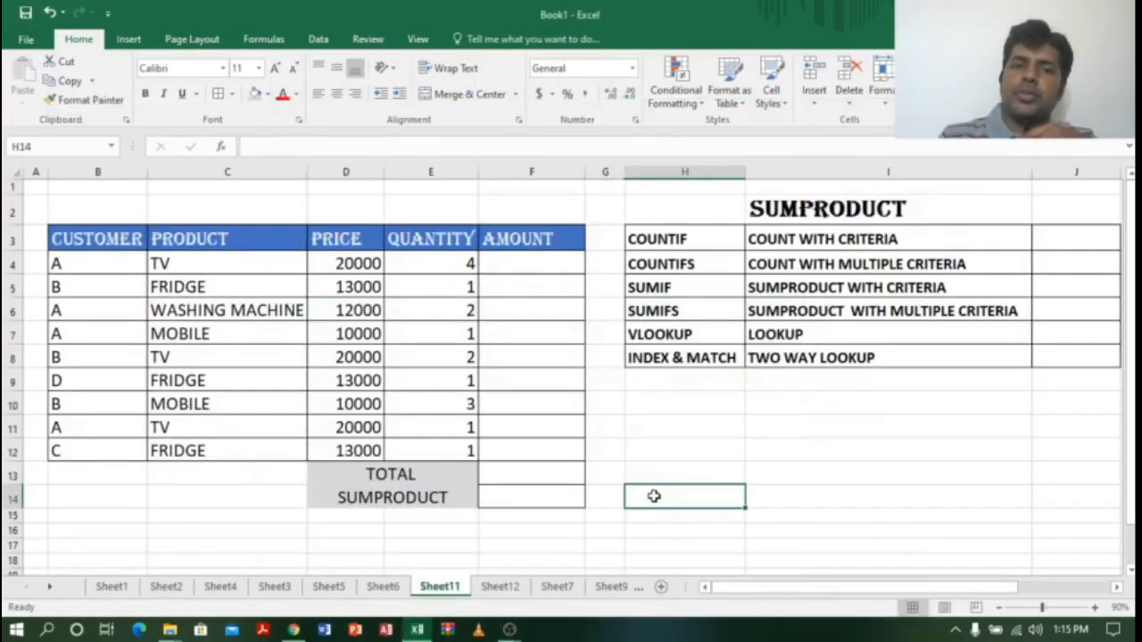
drag(439, 476, 559, 478)
click(655, 497)
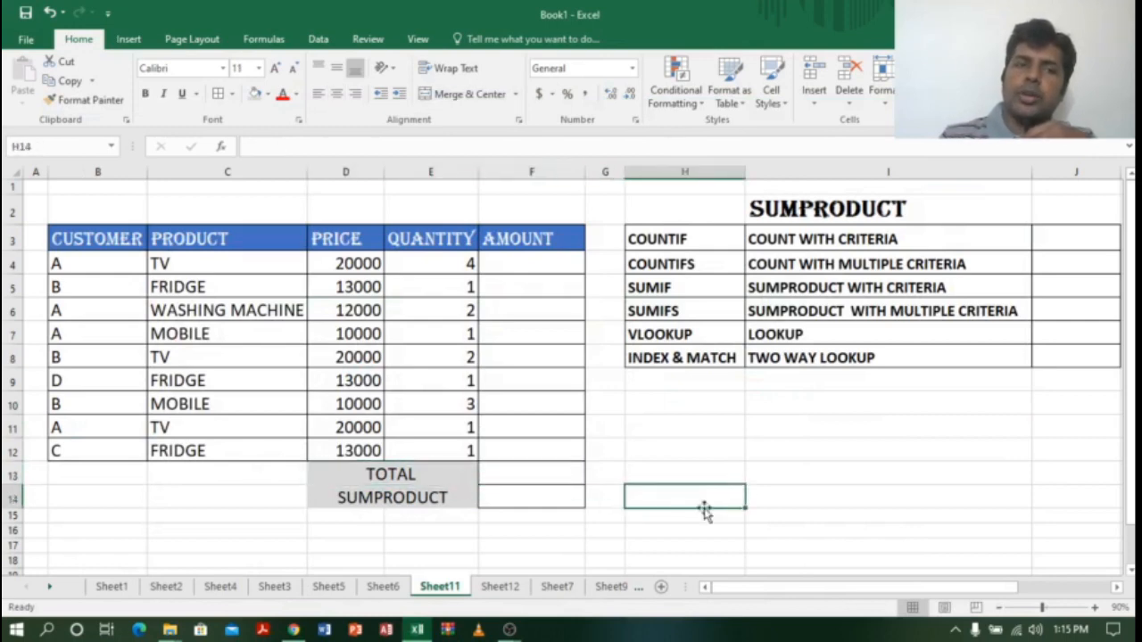
click(108, 171)
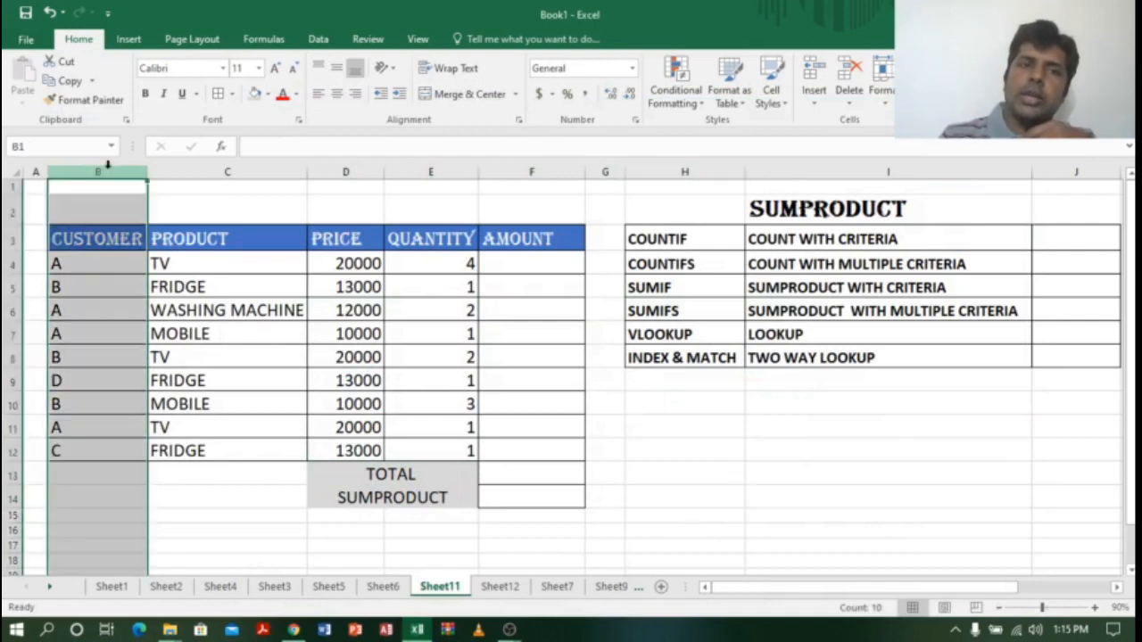
click(217, 173)
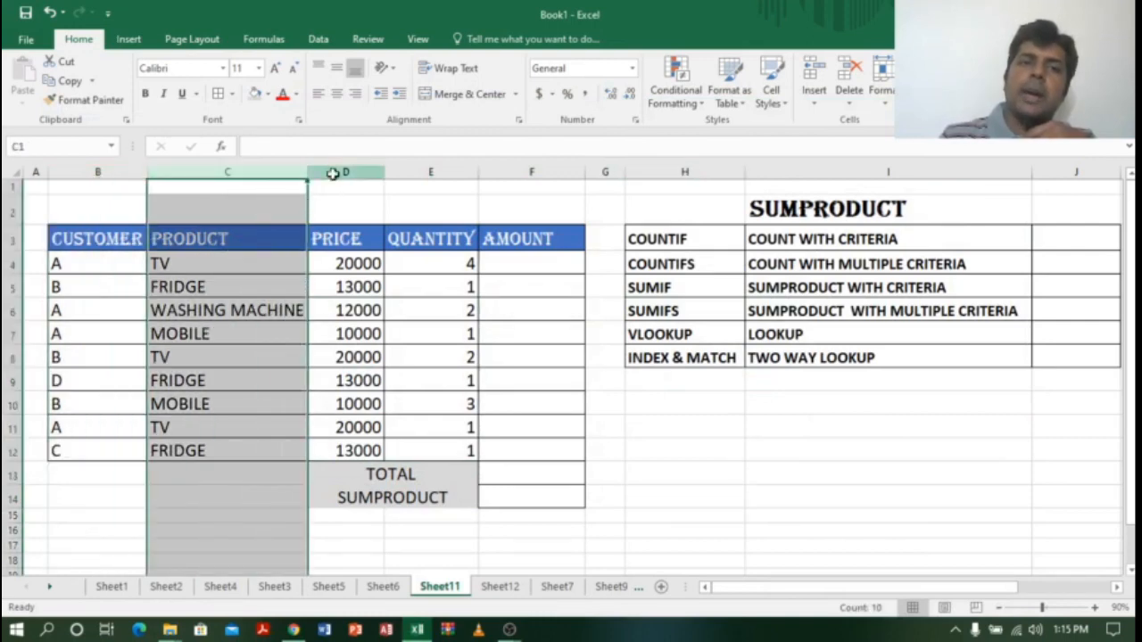
click(331, 173)
click(440, 173)
Step: Indicate the AMOUNT cells to calculate, the TOTAL result cell, and the first sale's fields
click(527, 259)
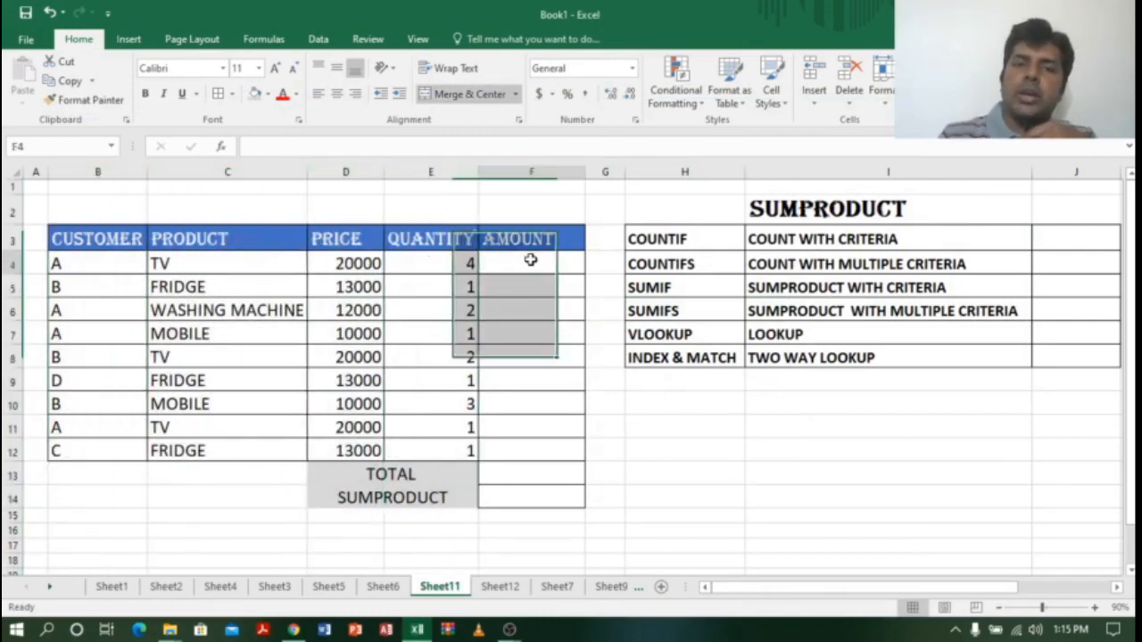
click(541, 470)
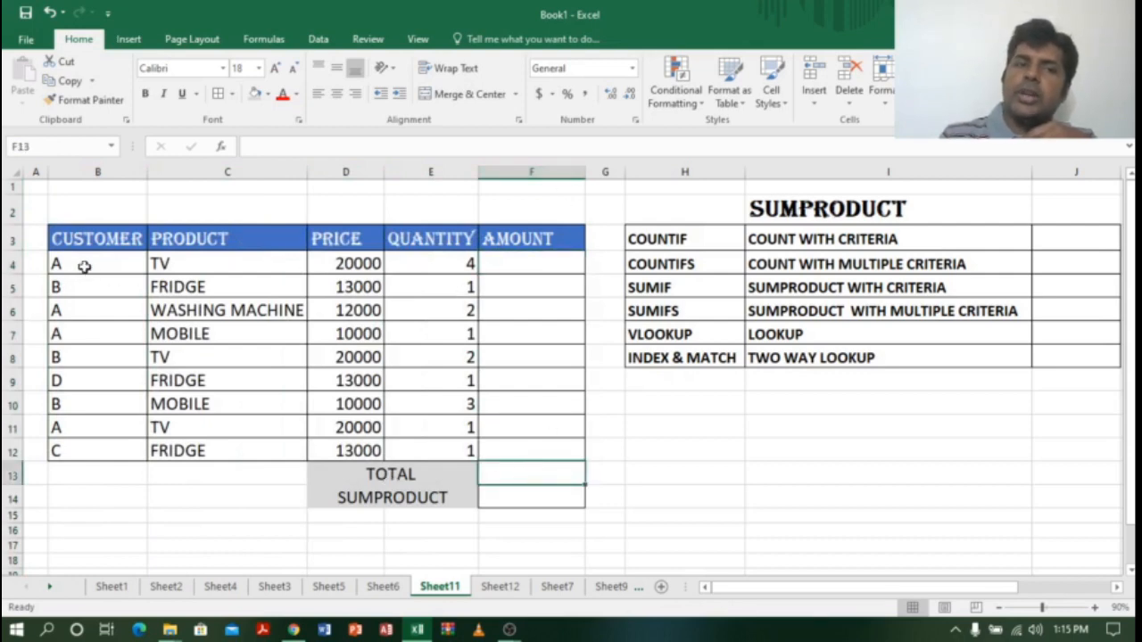
click(556, 269)
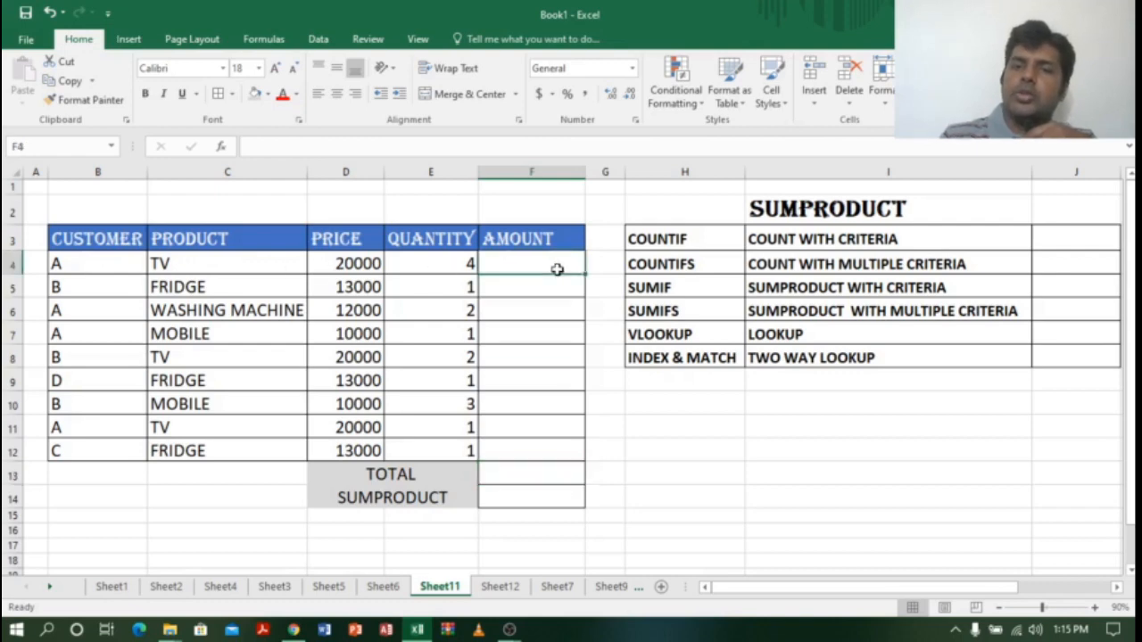
click(526, 477)
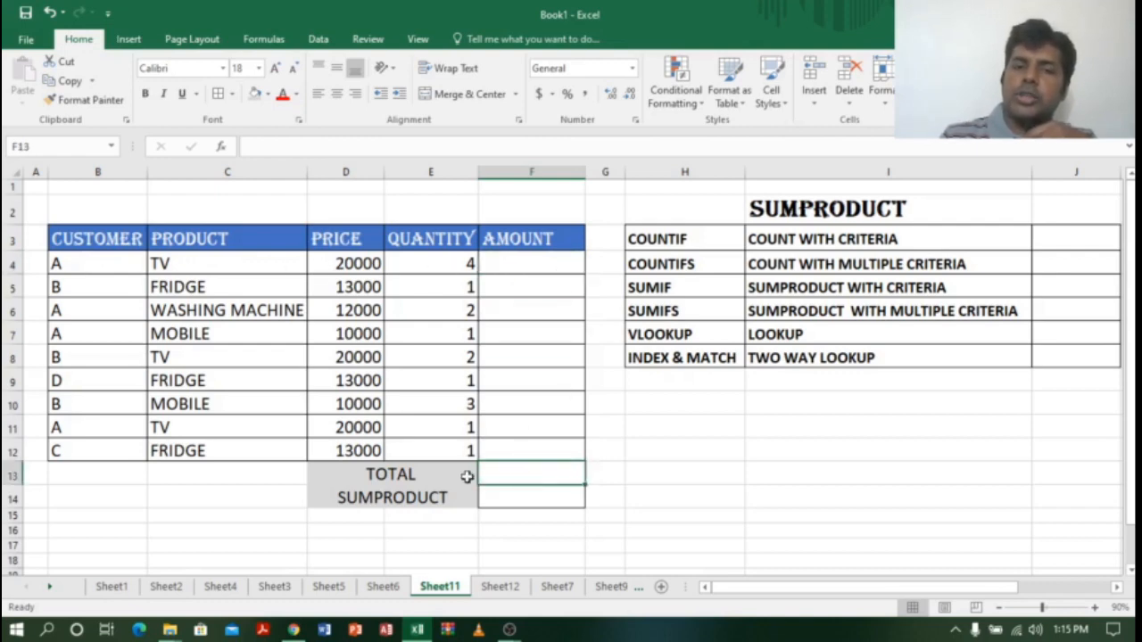
drag(540, 261, 545, 449)
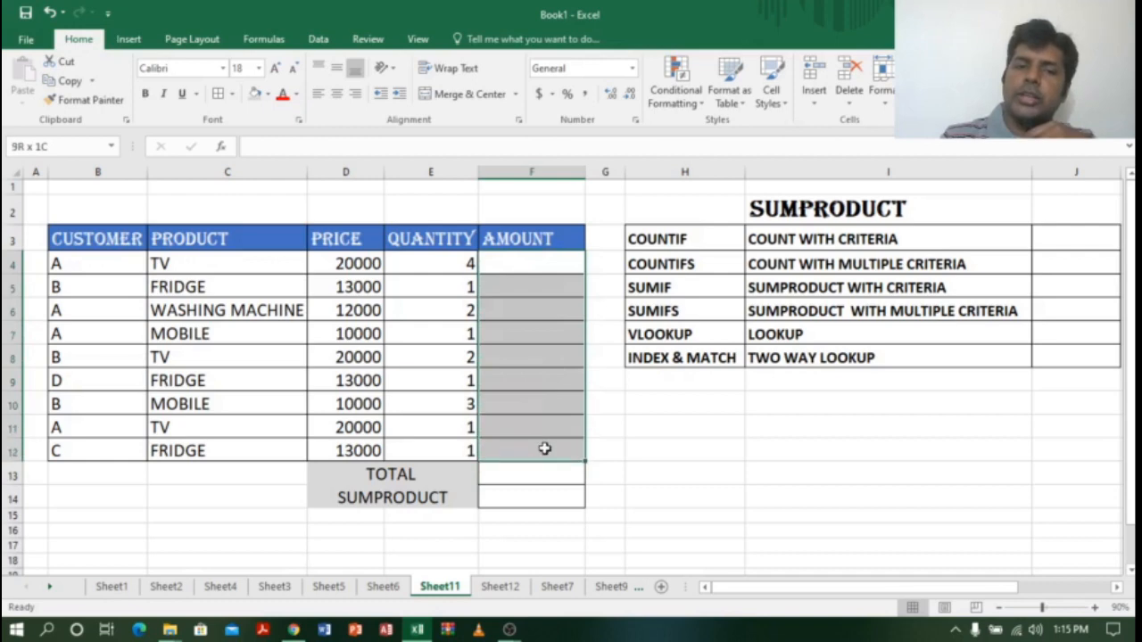
click(536, 479)
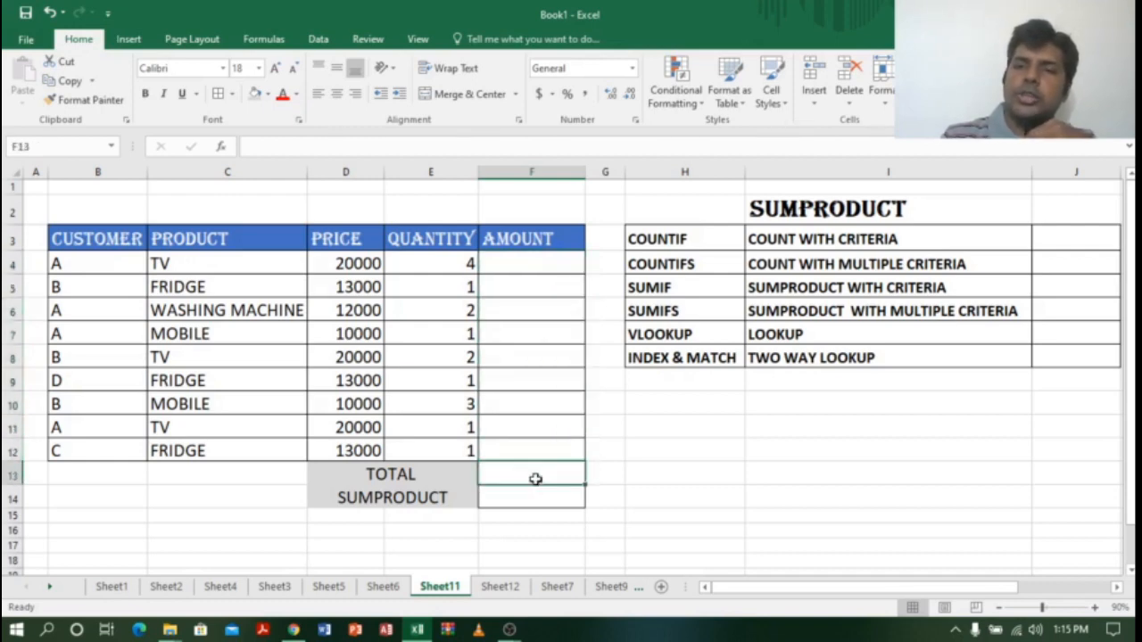
click(540, 264)
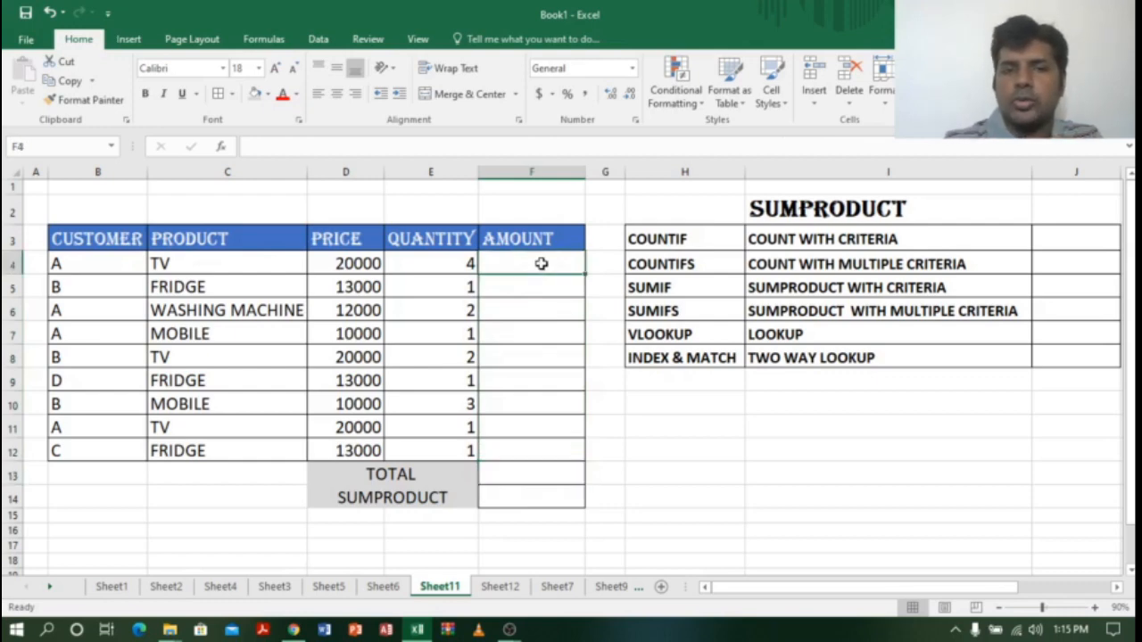
click(79, 268)
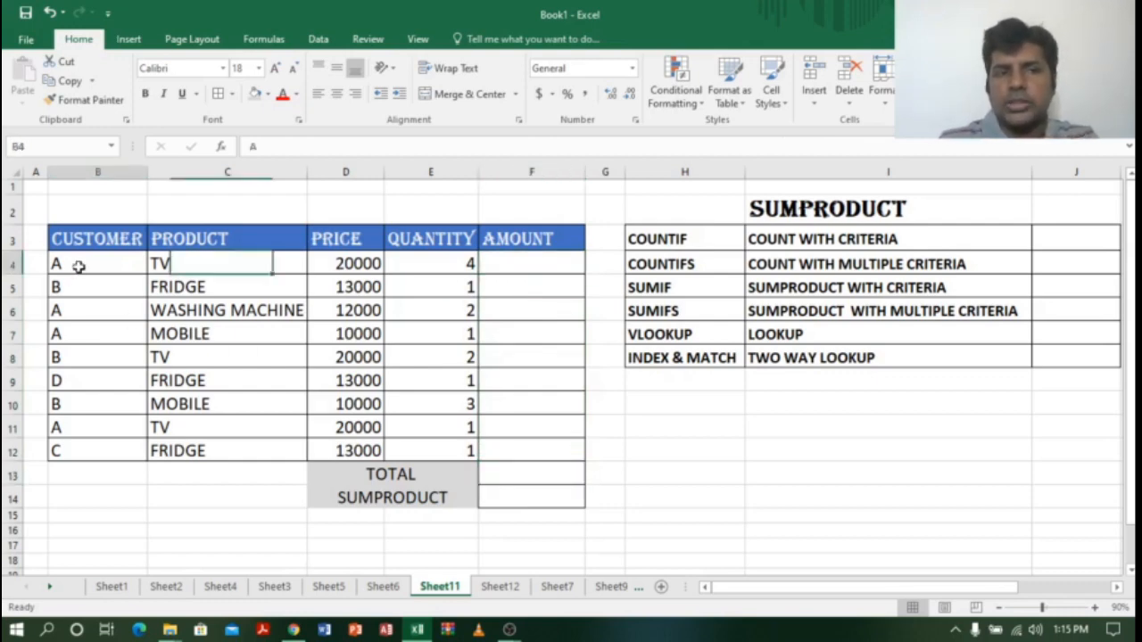
click(207, 268)
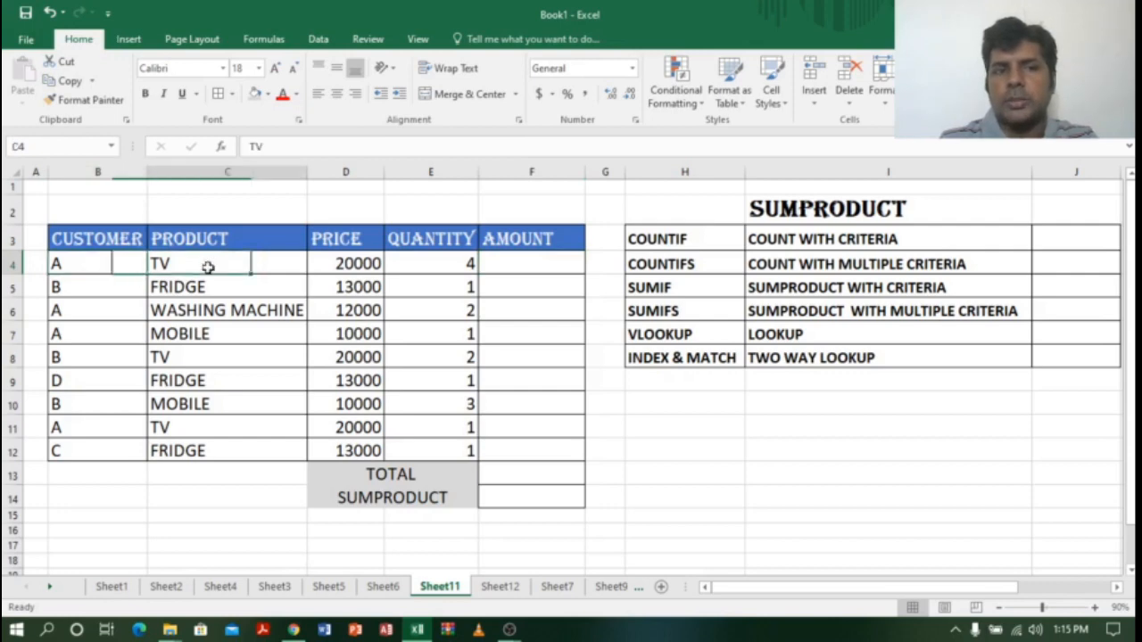
click(436, 264)
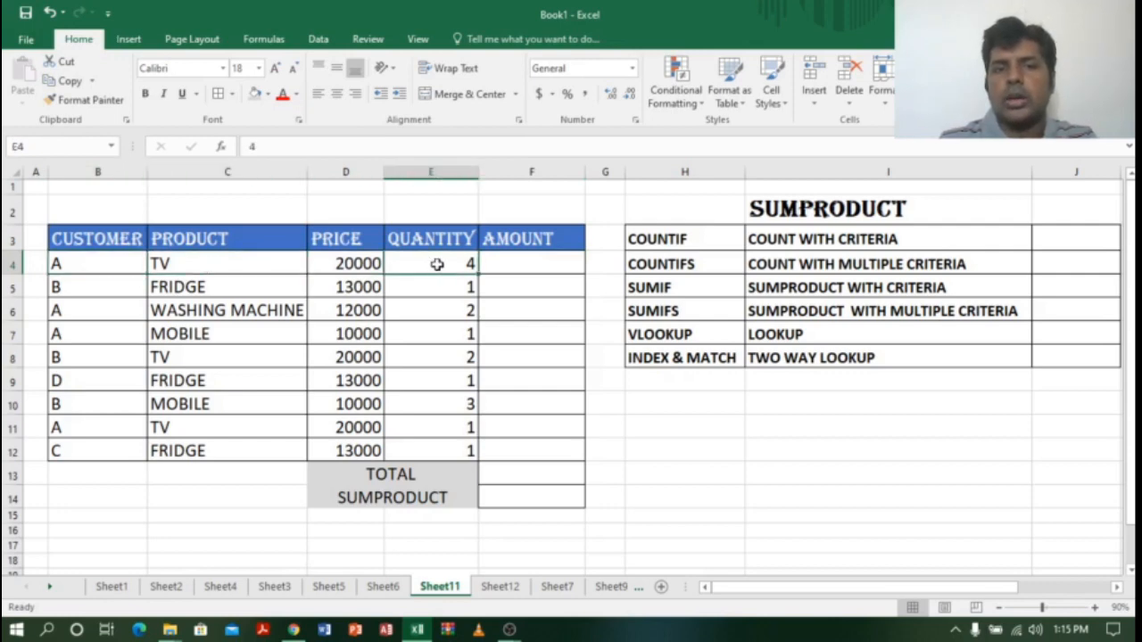
click(346, 268)
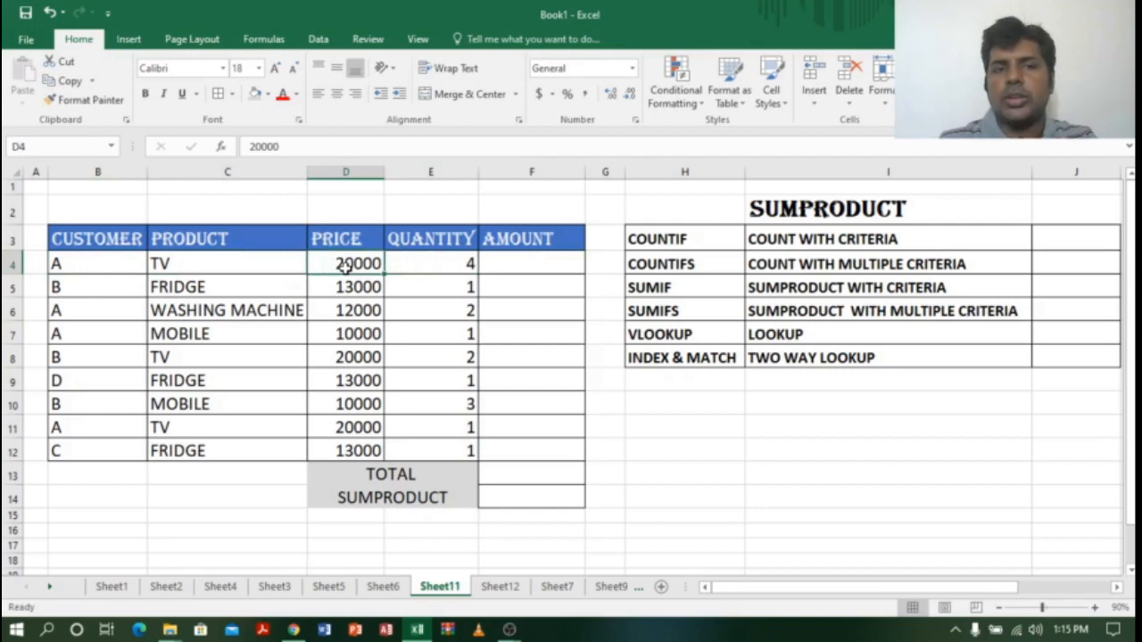
Step: Enter =D4*E4 in F4 for the first sale's amount of 80000
click(523, 265)
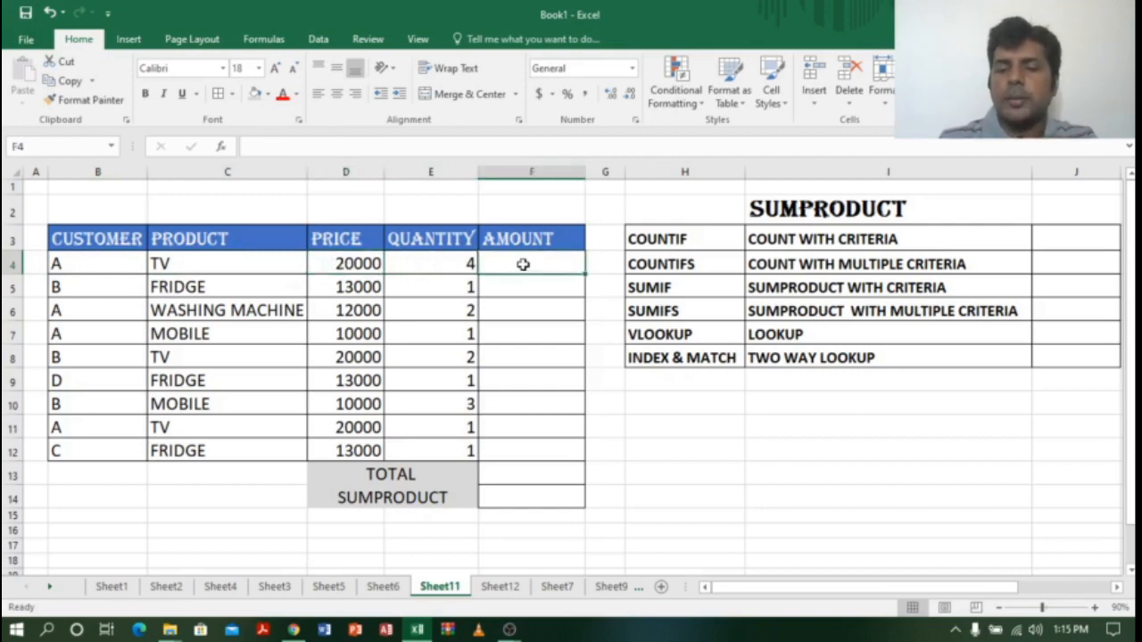
text(=)
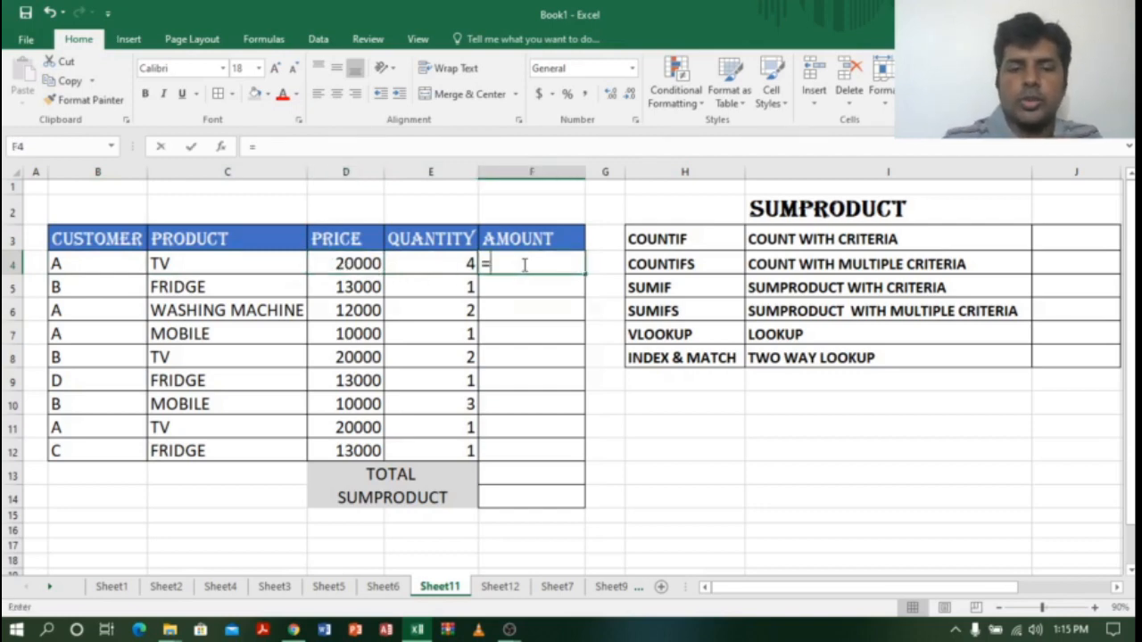
click(341, 259)
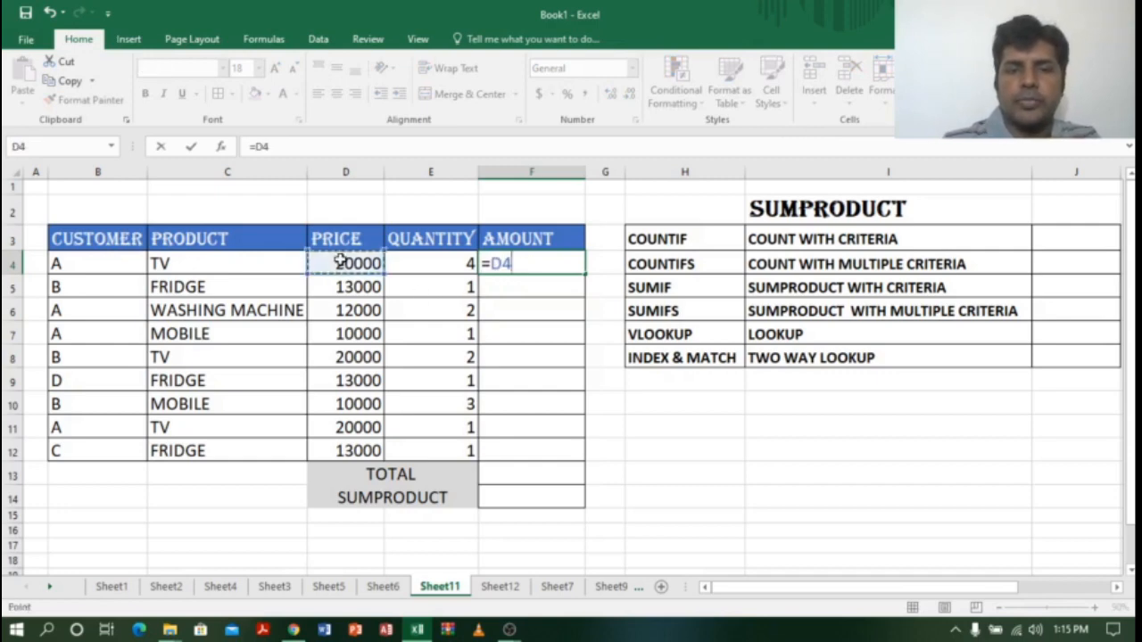
text(*)
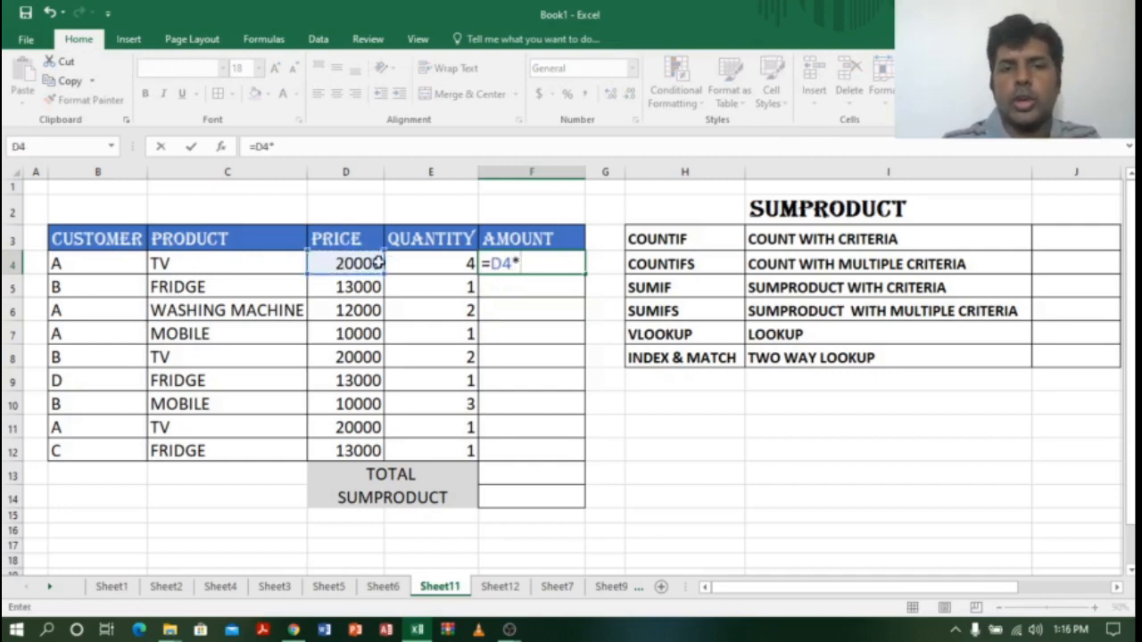
click(428, 259)
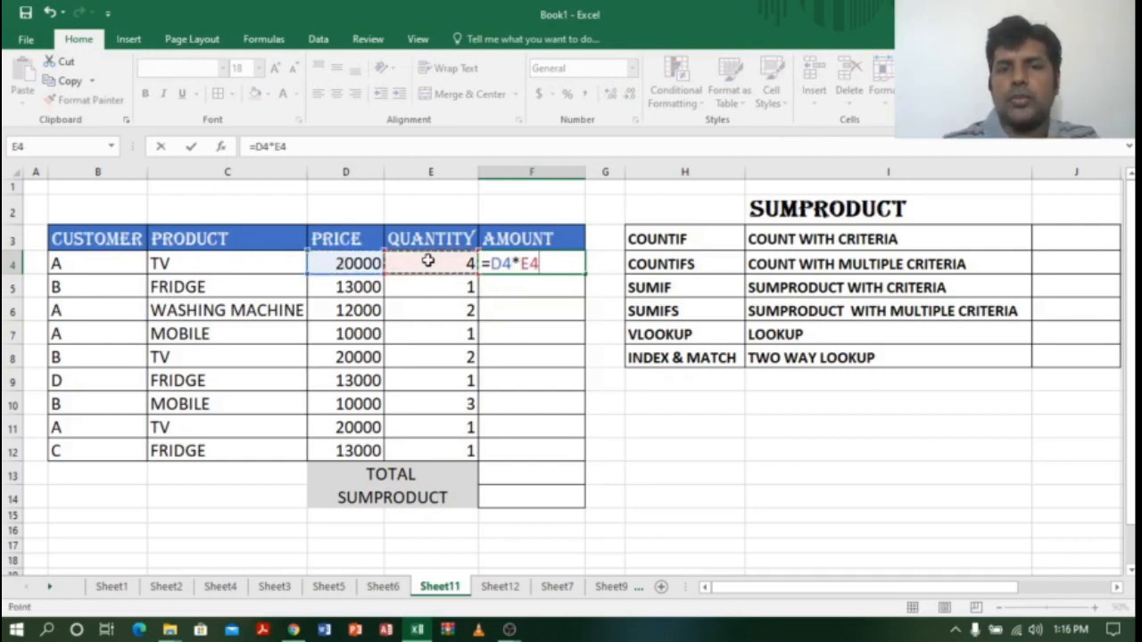
key(Return)
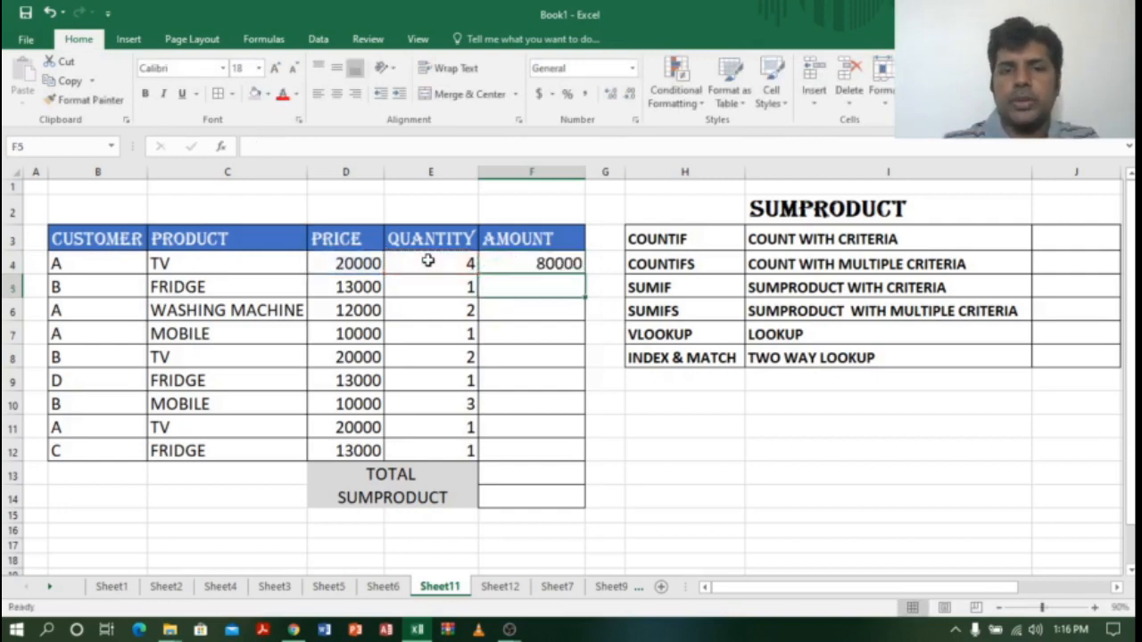
Step: Fill the amount formula down from F4 to F12, ending at 13000
click(518, 260)
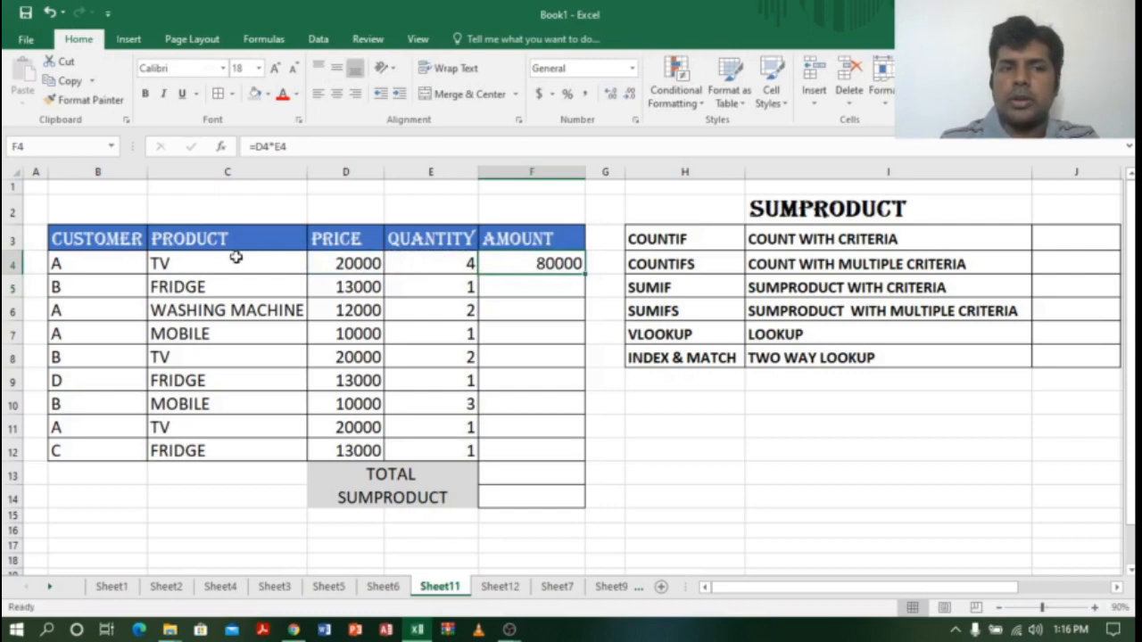
click(80, 264)
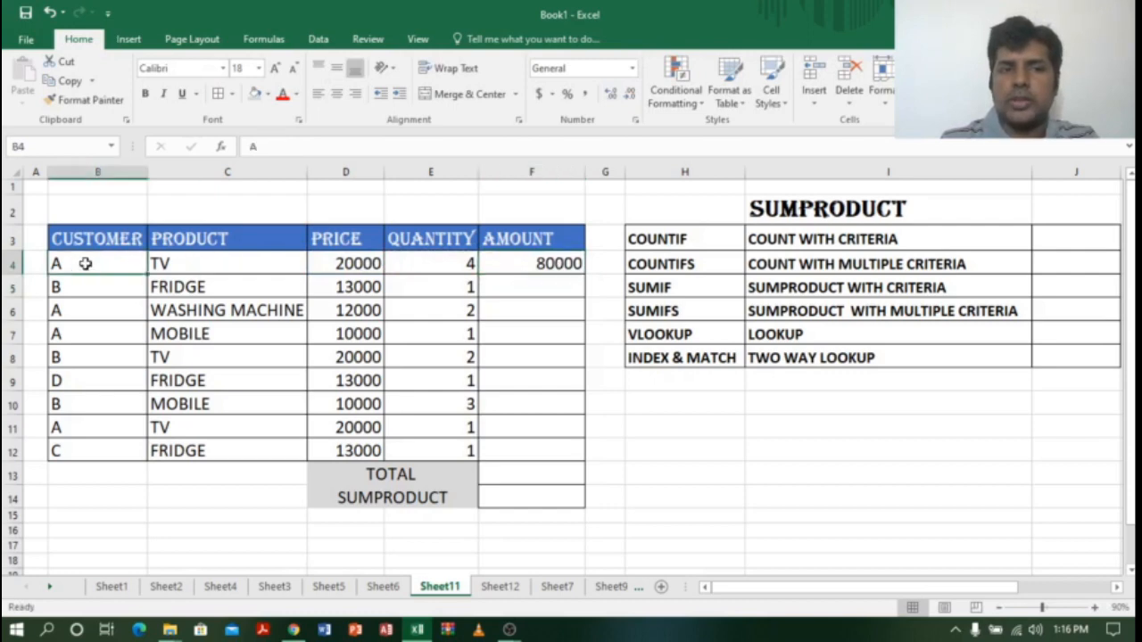
click(562, 265)
drag(584, 270, 577, 453)
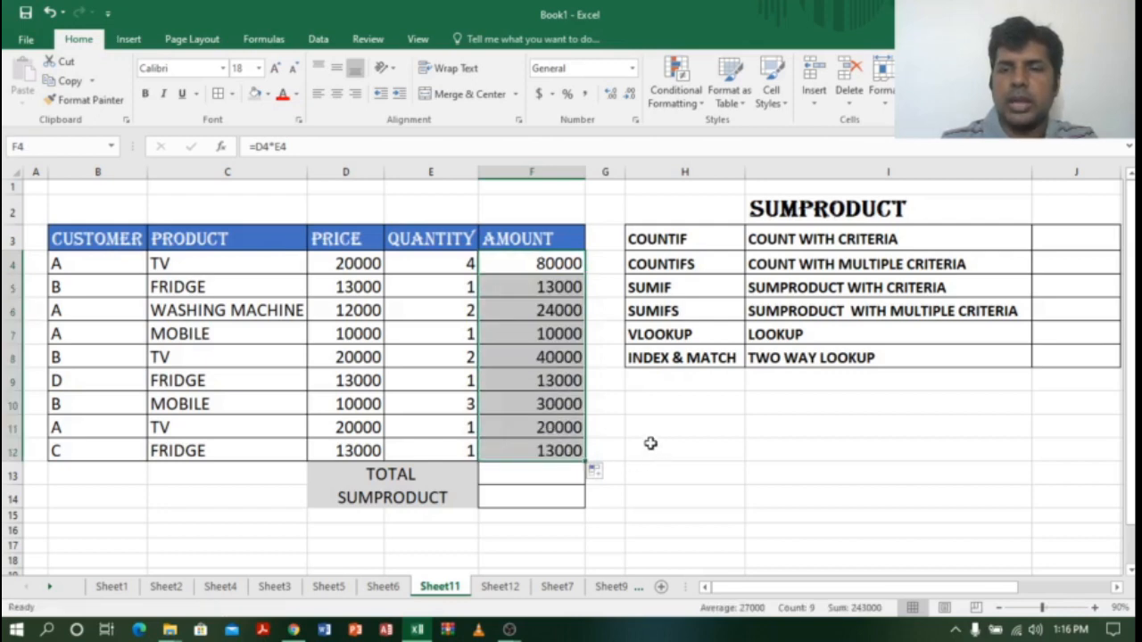
click(537, 330)
Step: Enter =SUM(F4:F12) in F13 so TOTAL shows 243000
drag(537, 255, 544, 446)
click(534, 472)
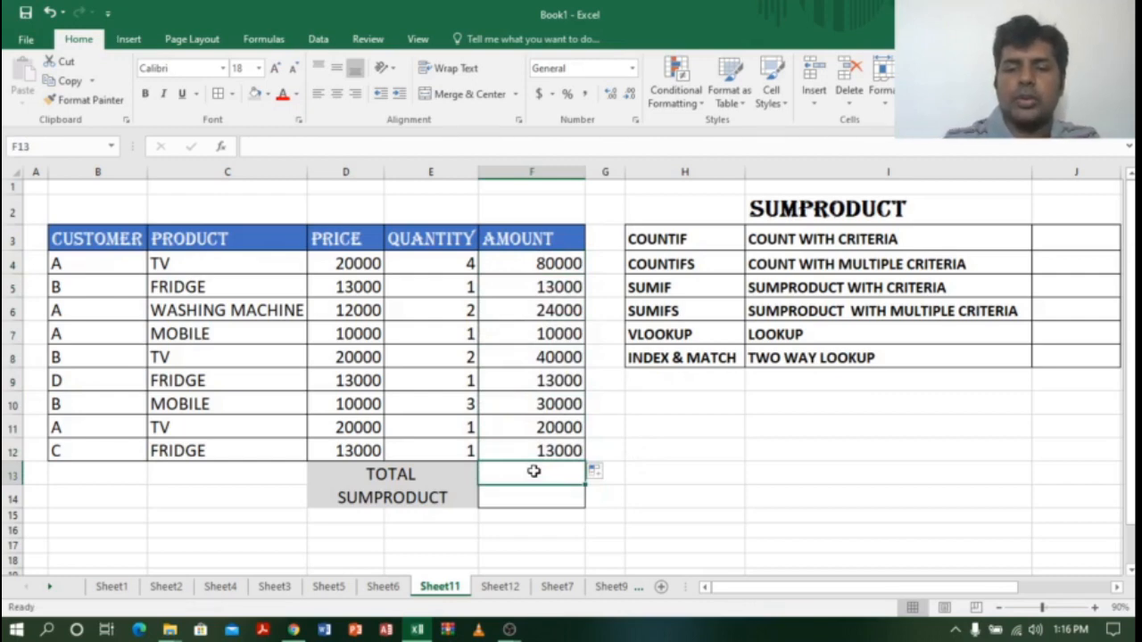
text(=SUM()
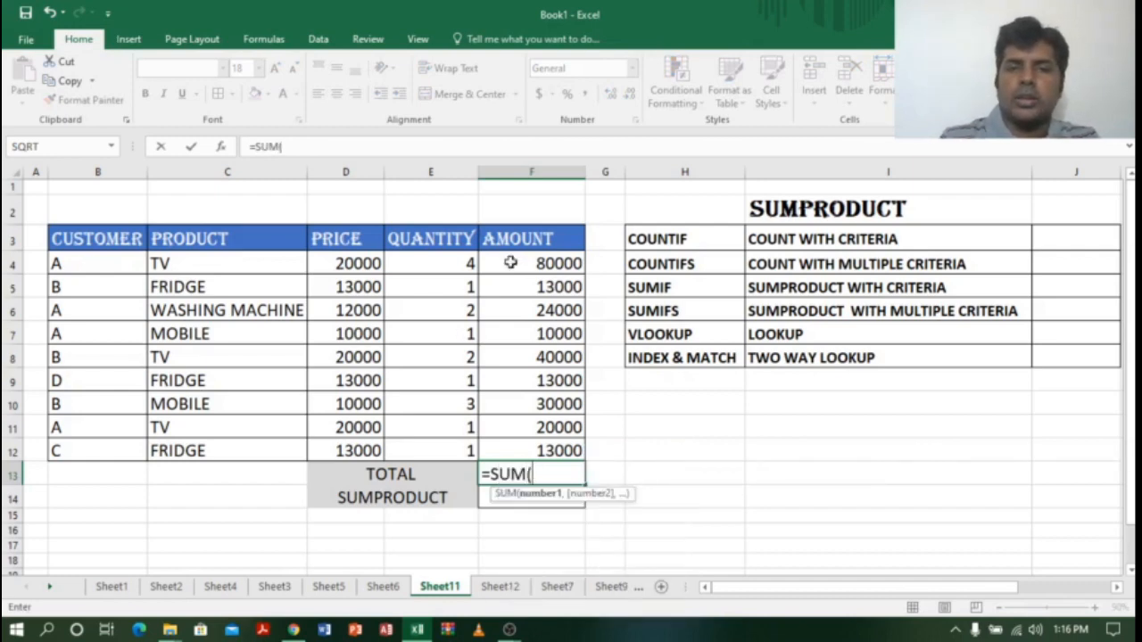
drag(575, 263, 566, 451)
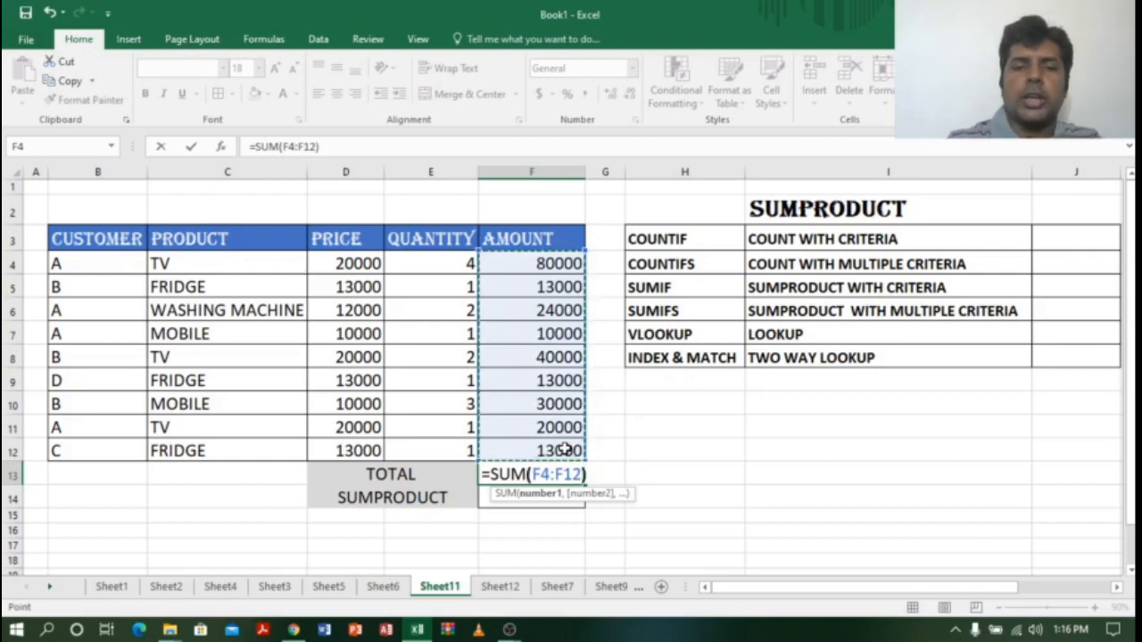
key(Return)
click(534, 473)
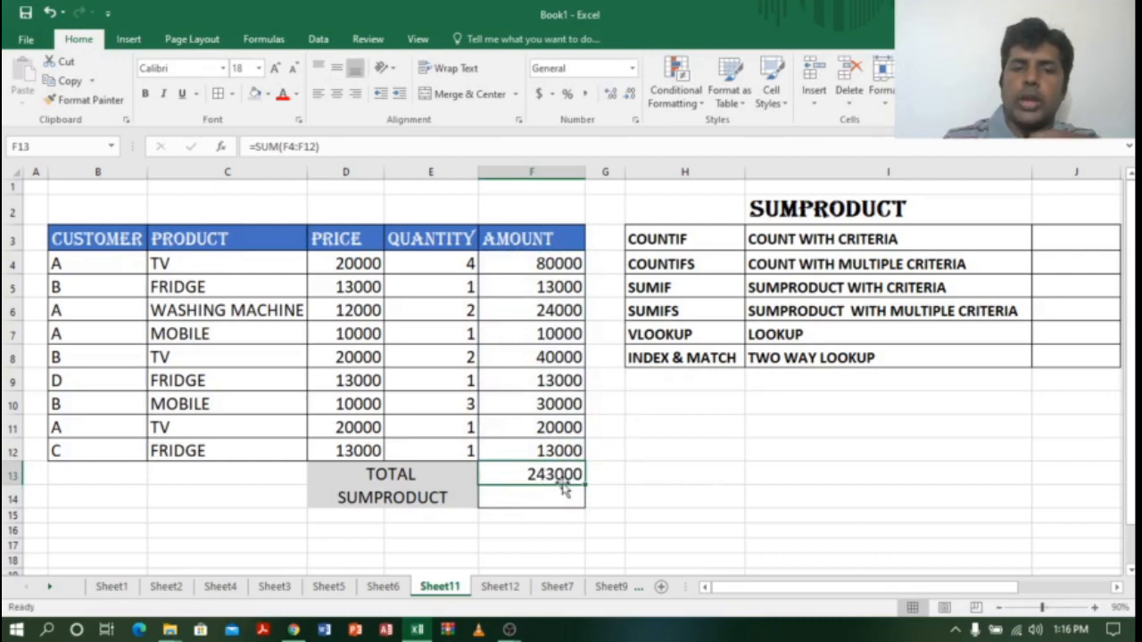
click(610, 479)
click(573, 483)
click(530, 500)
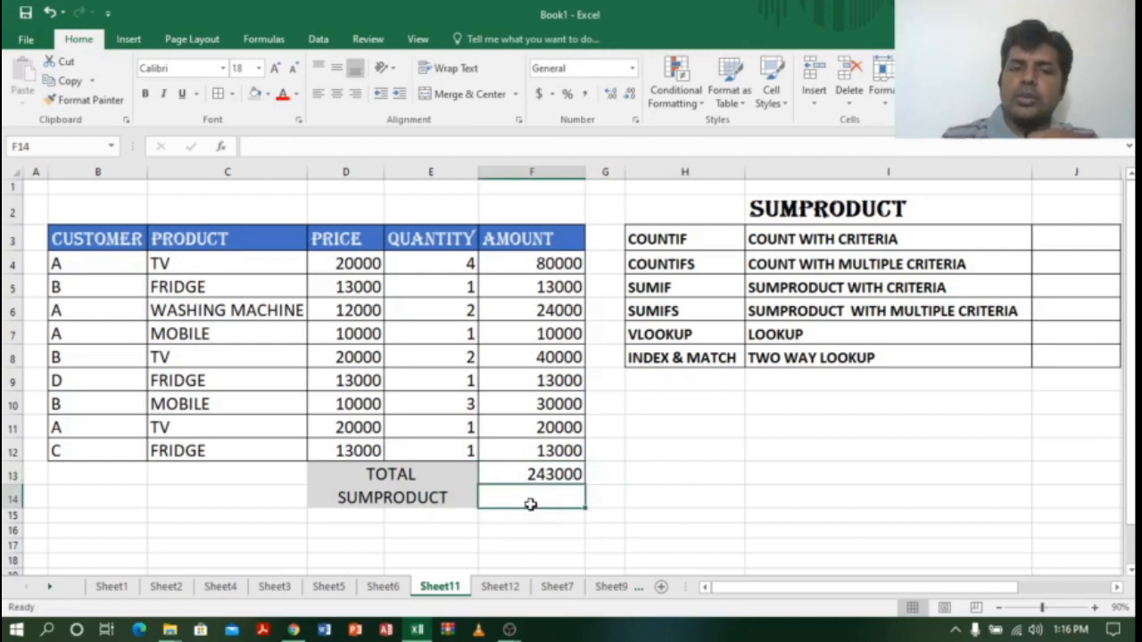
click(562, 475)
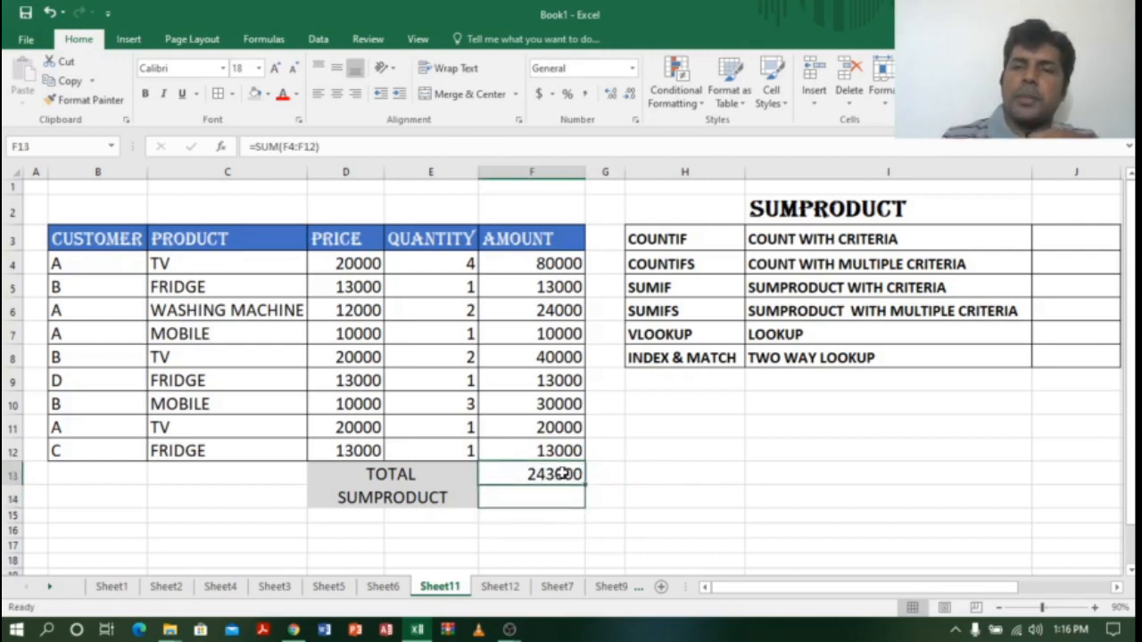
click(539, 497)
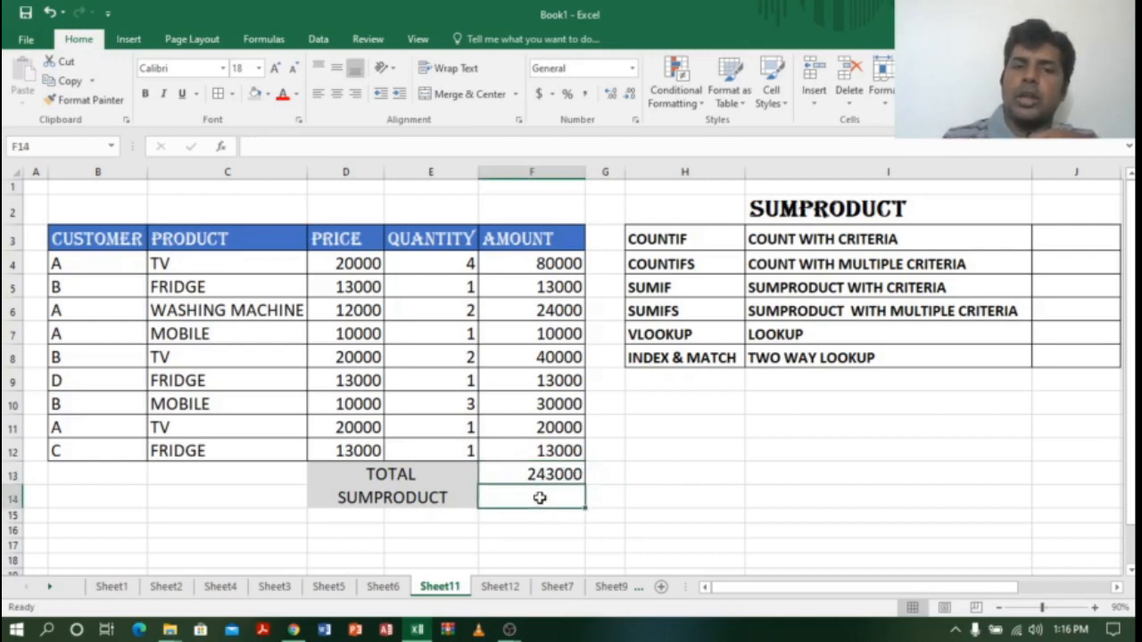
click(550, 238)
drag(550, 238, 561, 451)
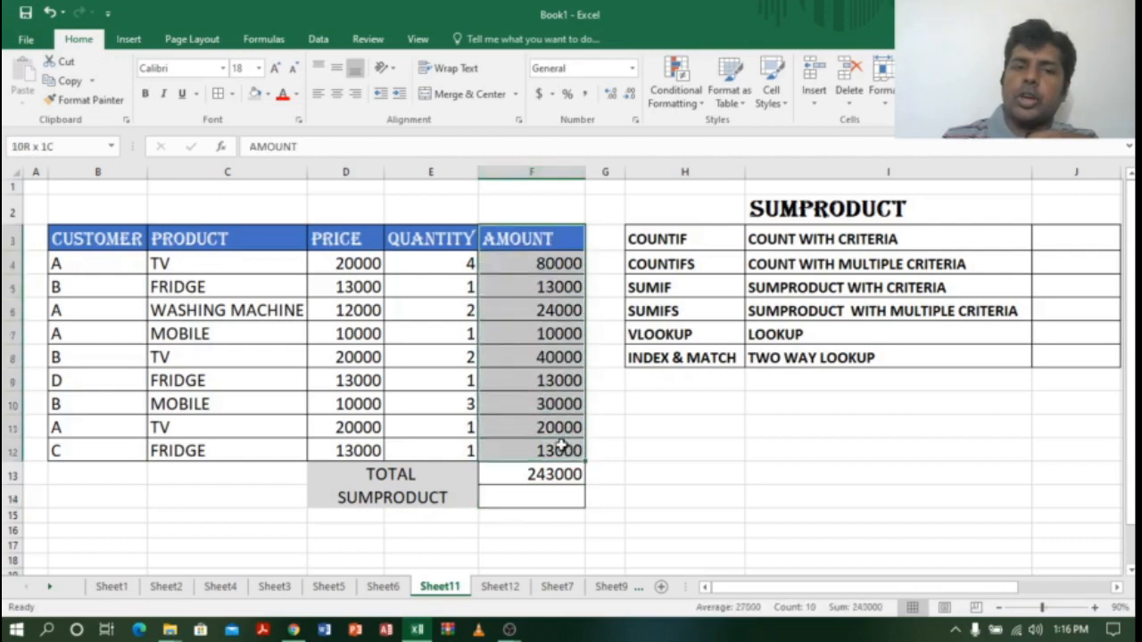
click(683, 451)
drag(563, 239, 544, 446)
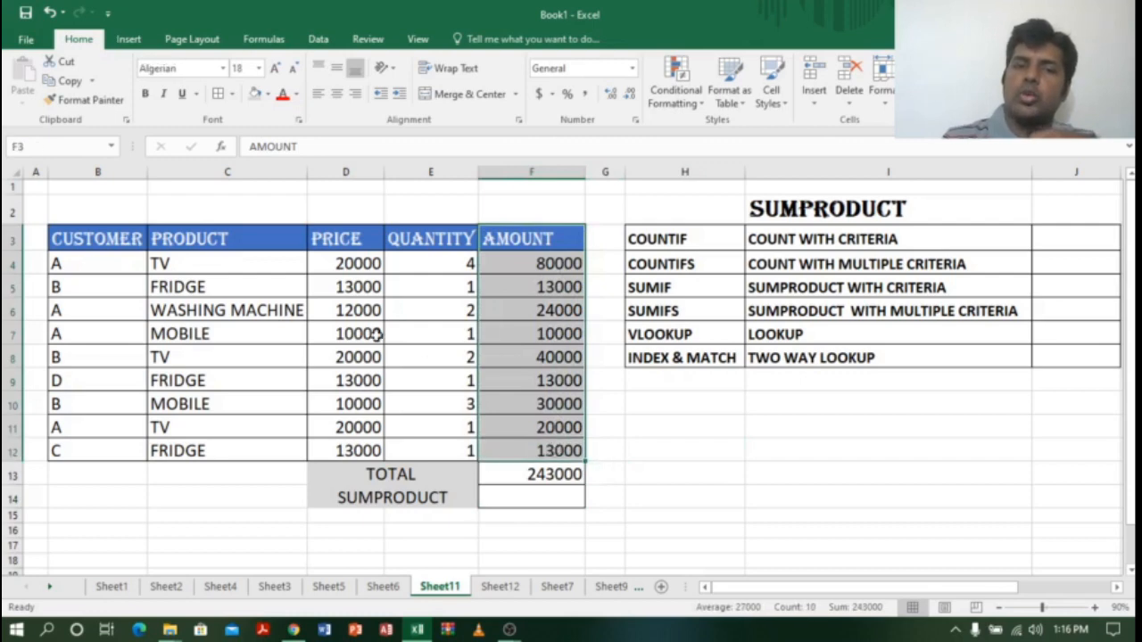
click(357, 171)
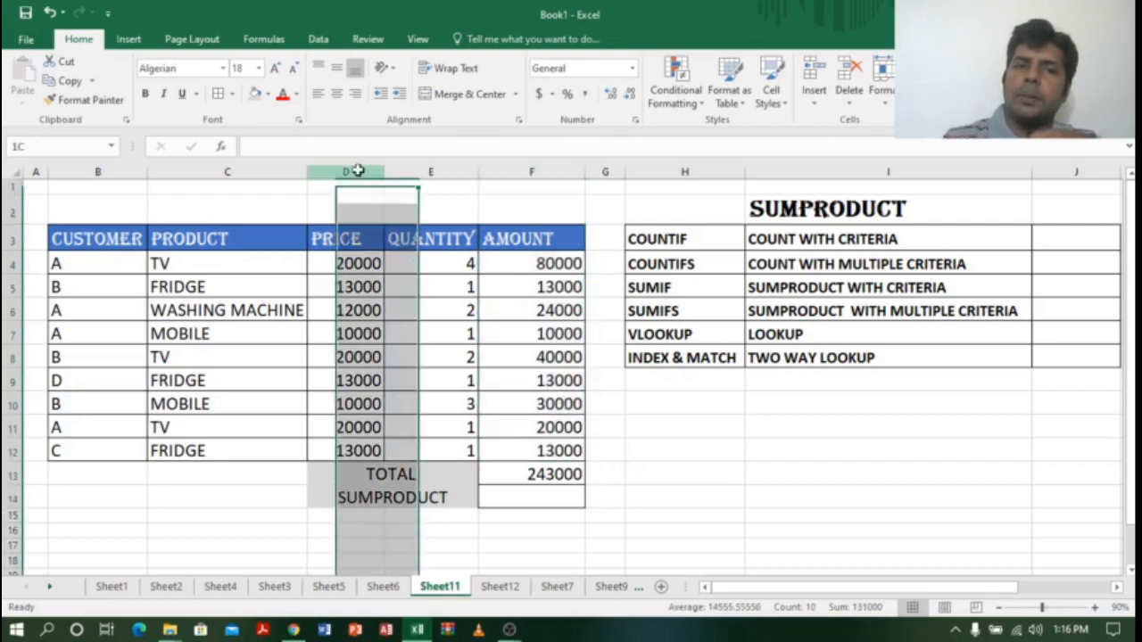
click(439, 169)
click(549, 501)
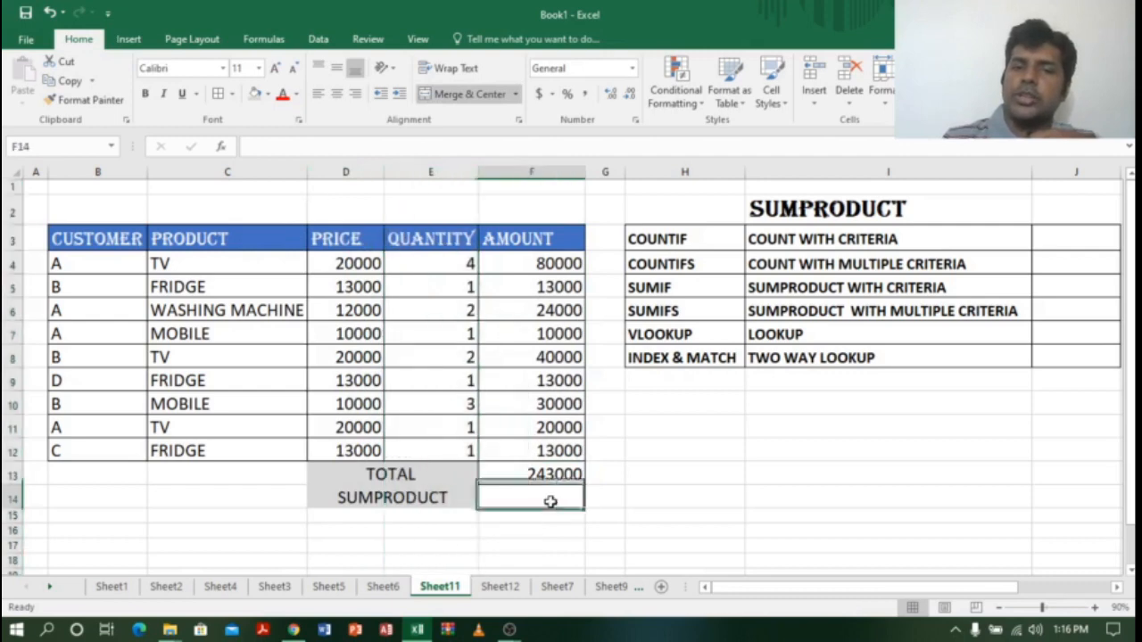
Step: Start =SUMPRODUCT(D4:D12,E4:E12 in F14, pairing the PRICE and QUANTITY ranges
text(=S)
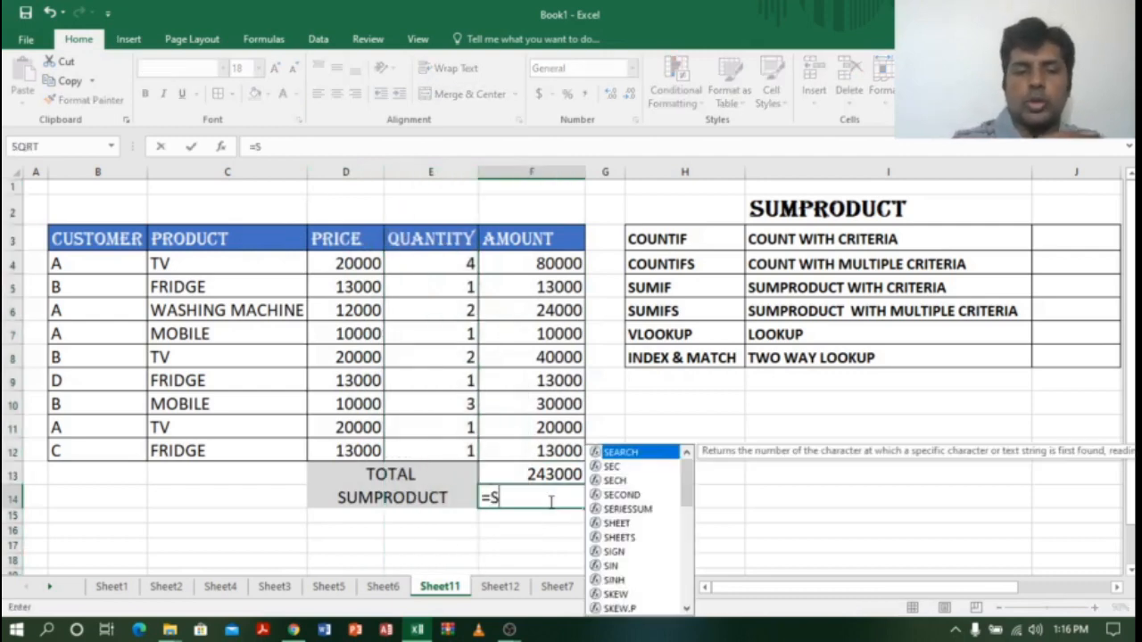
text(UMP)
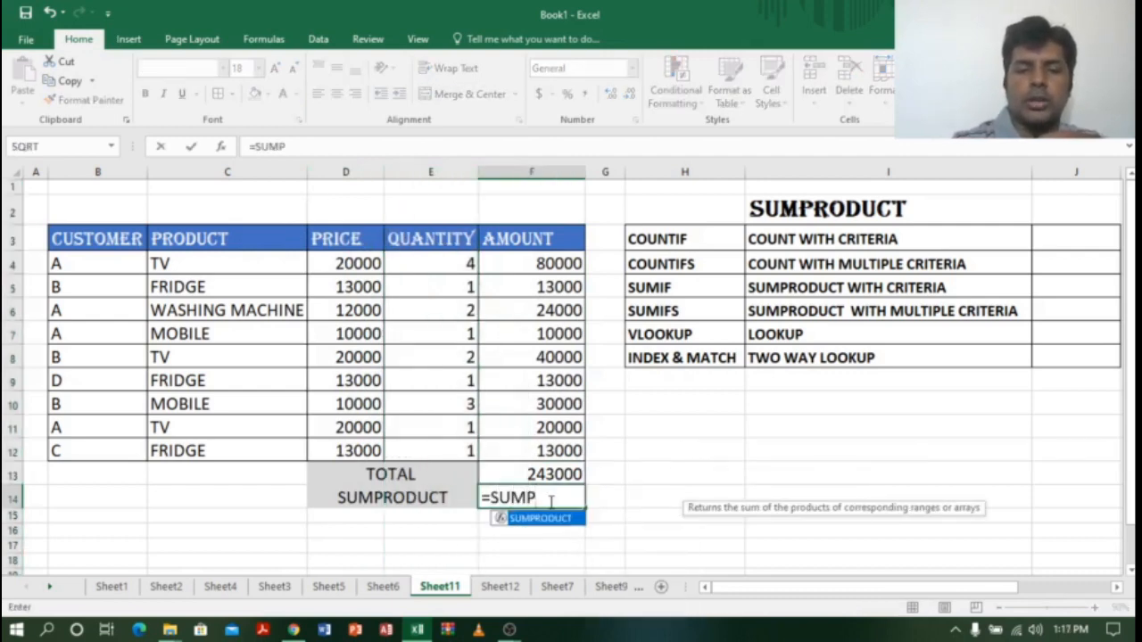
text(R)
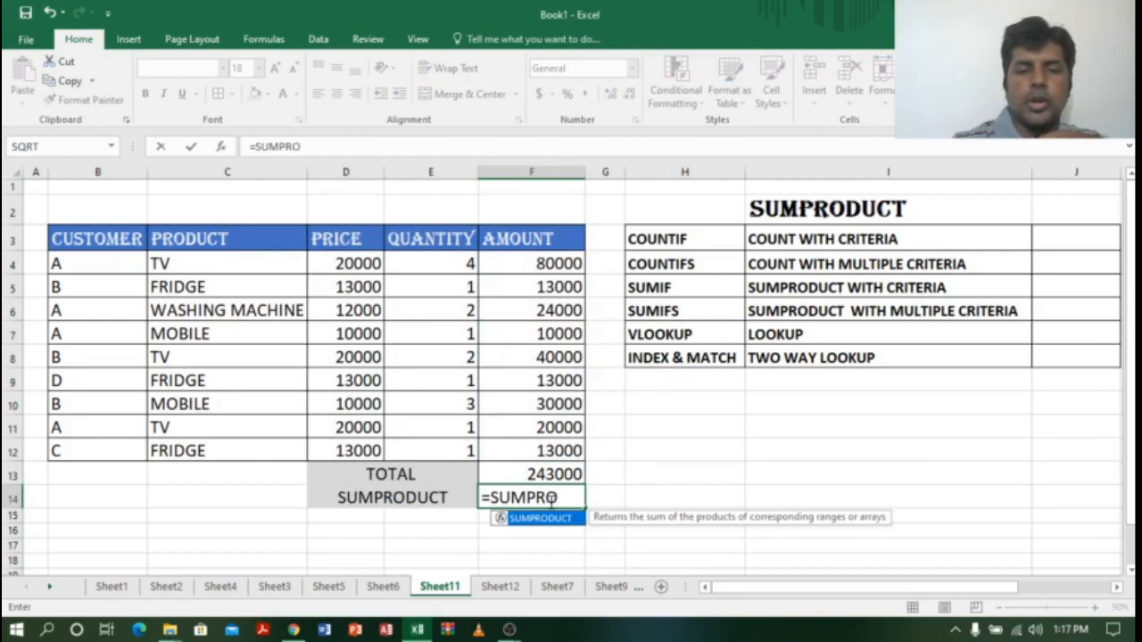
text(O)
key(Tab)
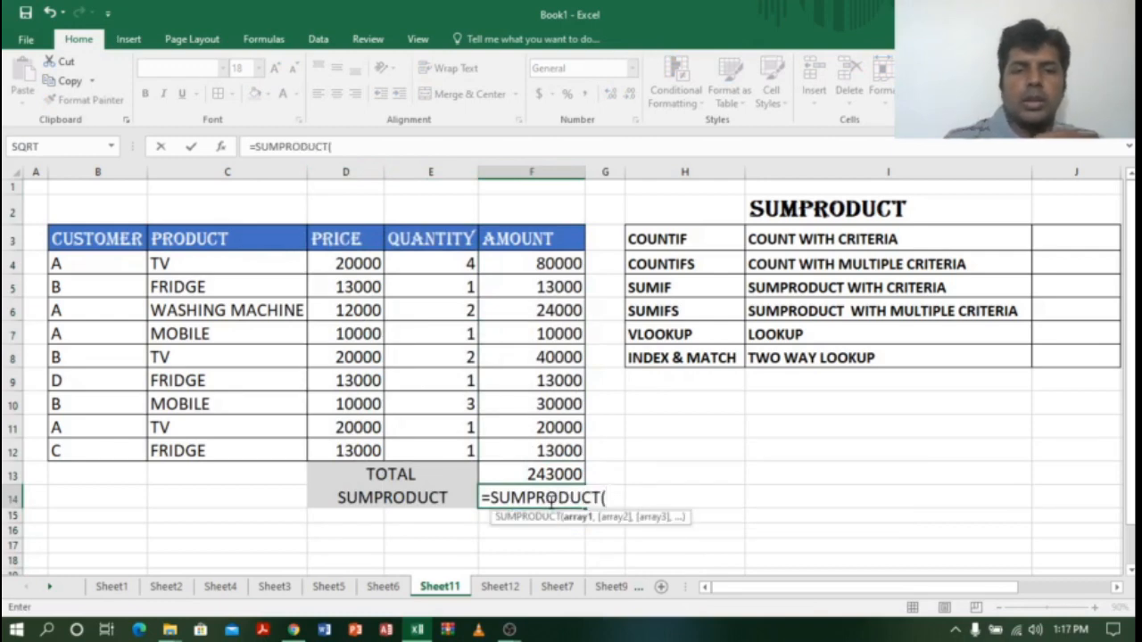
drag(371, 262, 361, 455)
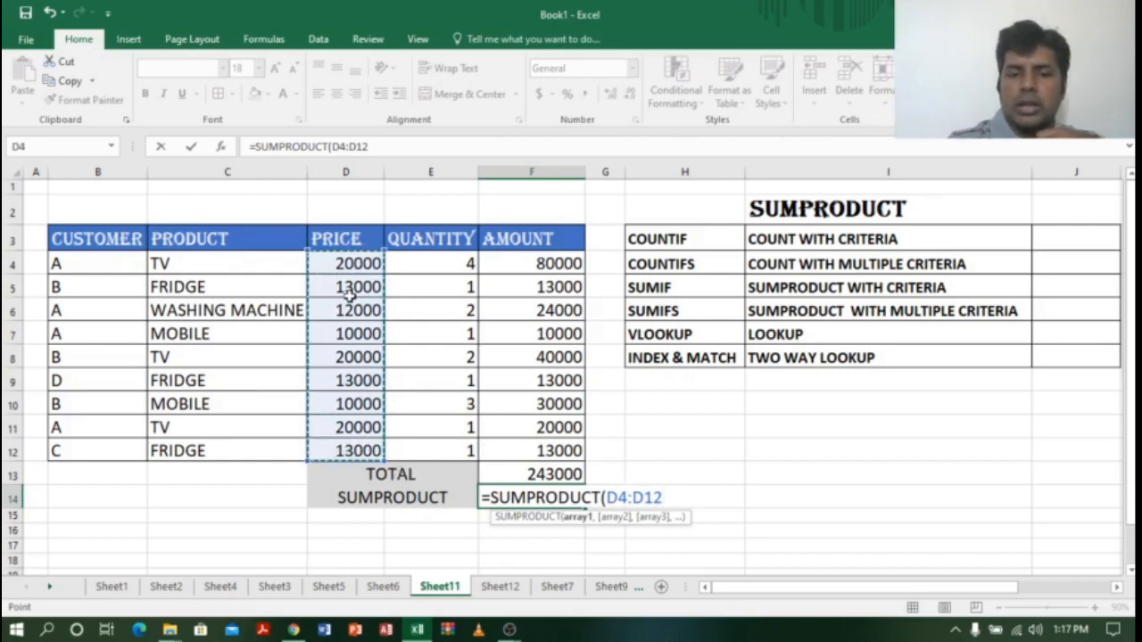
text(,)
drag(465, 253, 464, 451)
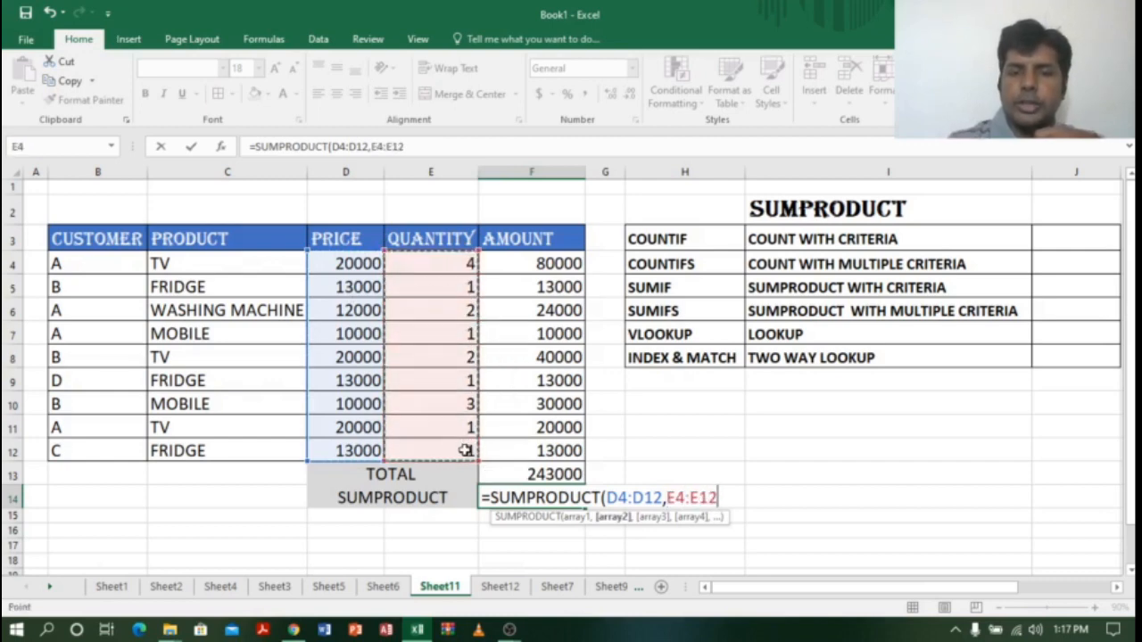
Step: Close the SUMPRODUCT formula for 243000 and compare it with TOTAL's SUM and the F4:F12 amounts
text())
key(Return)
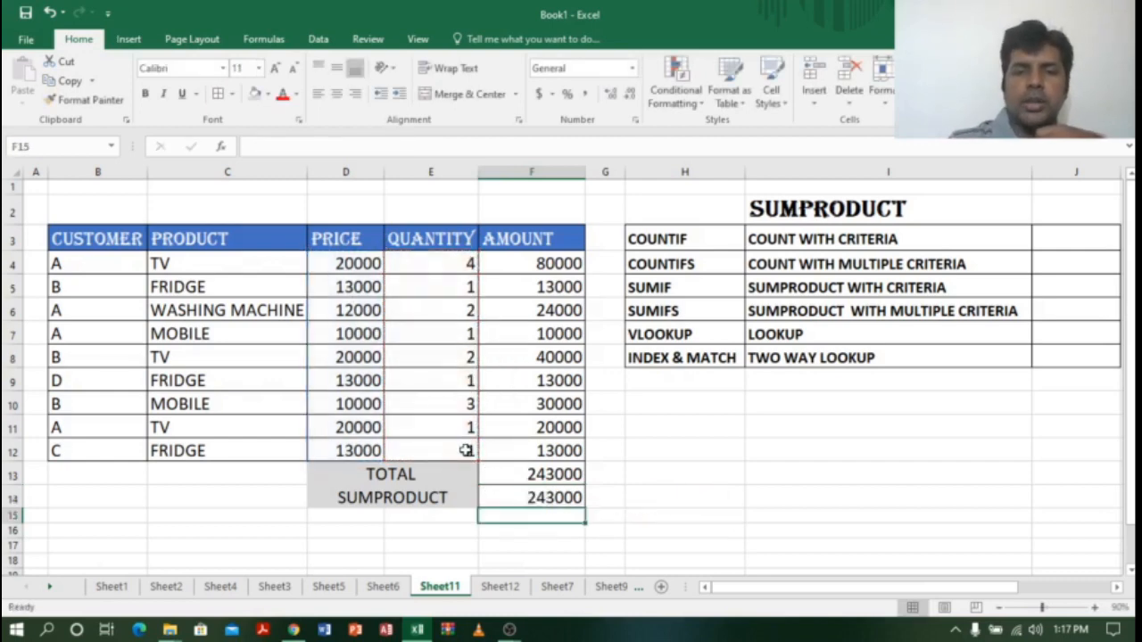
click(555, 497)
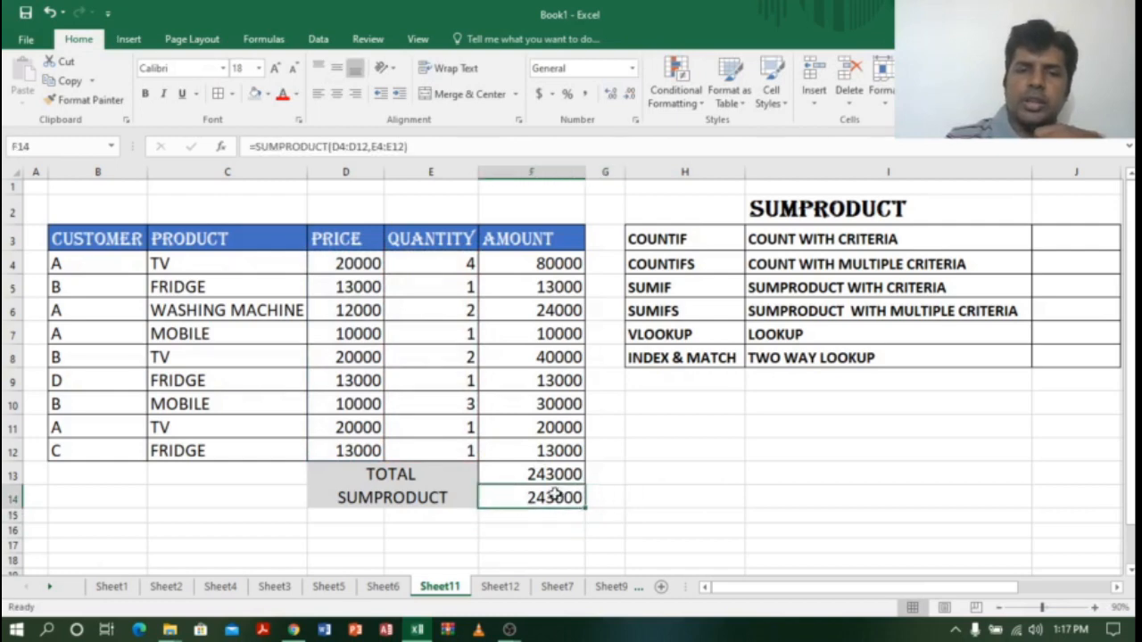
click(556, 472)
click(562, 501)
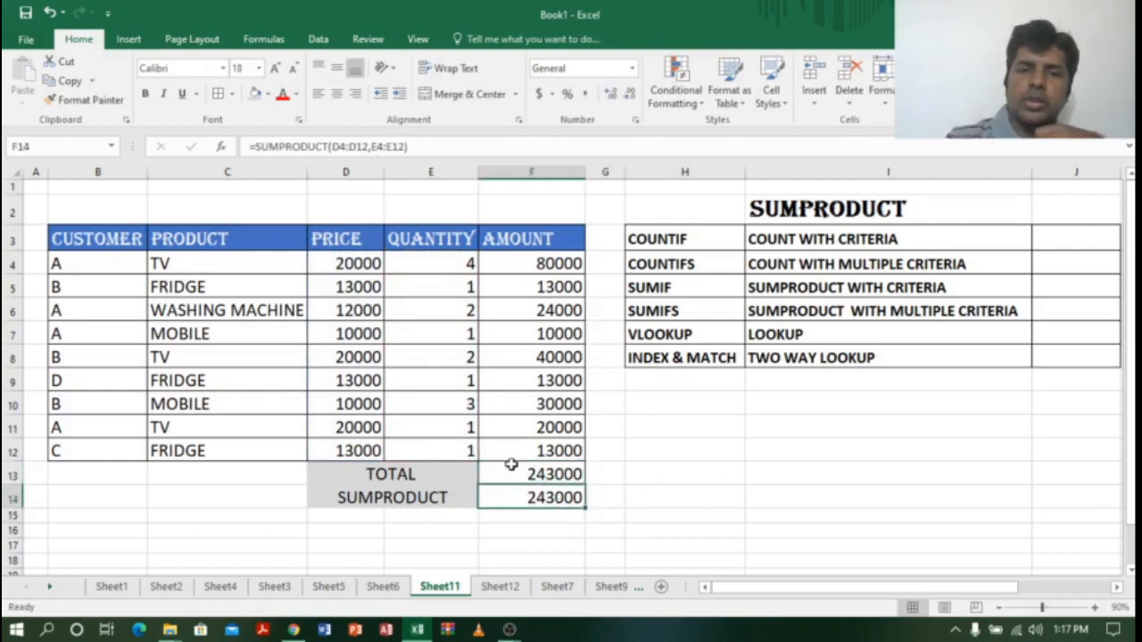
click(572, 259)
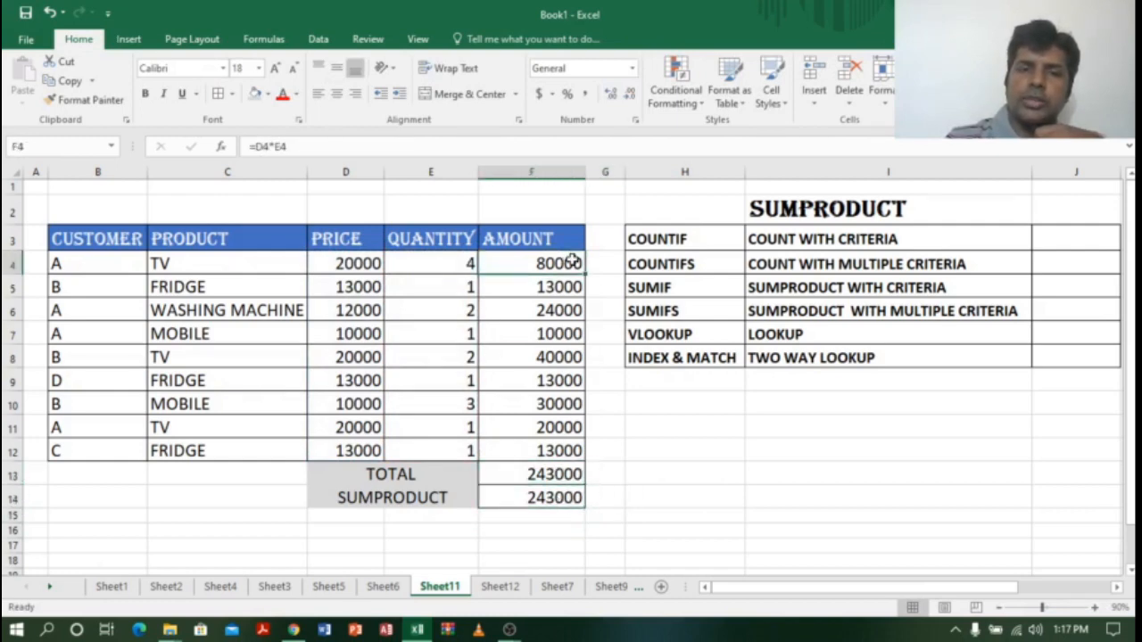
drag(572, 259, 567, 451)
click(538, 499)
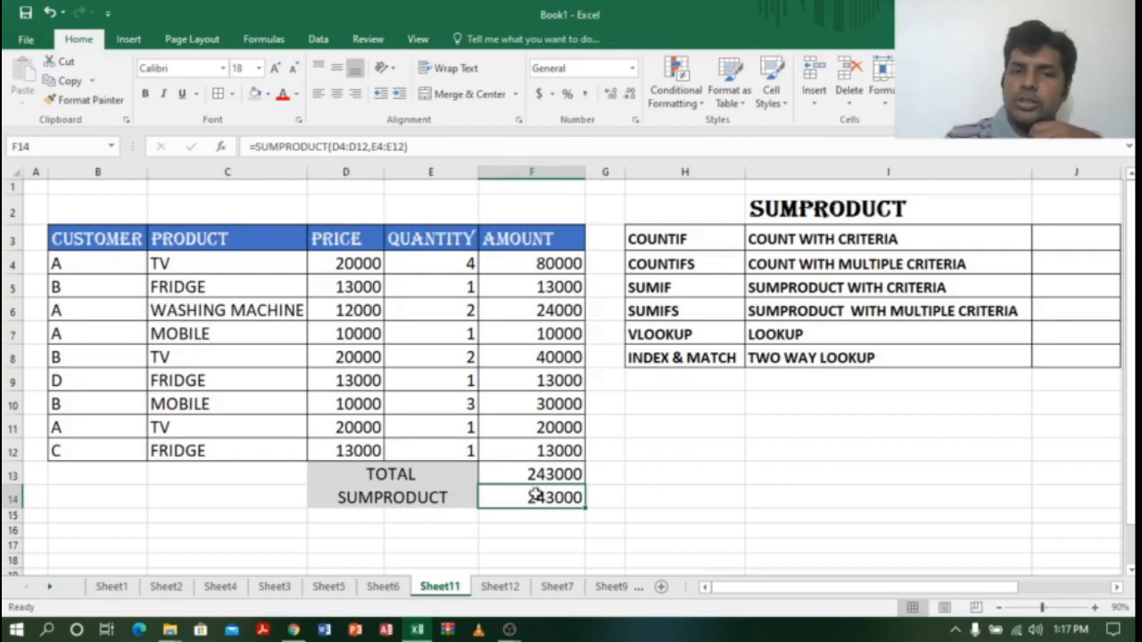
click(817, 485)
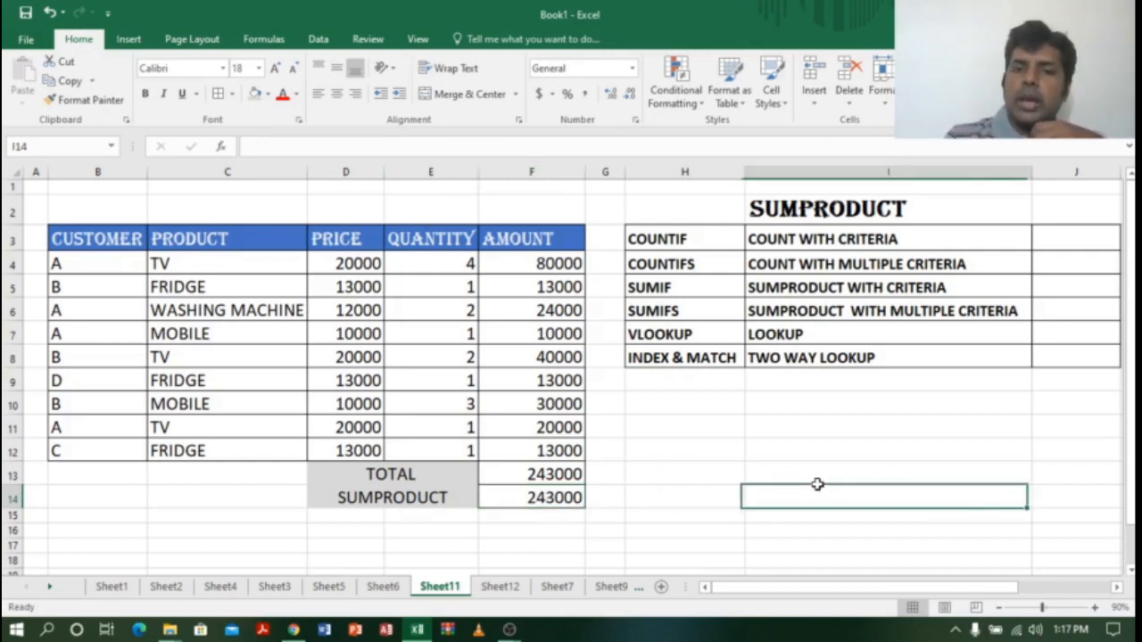
Step: Walk through the side table's SUMPRODUCT heading and the COUNTIF row's COUNT WITH CRITERIA description
drag(818, 484, 816, 480)
click(820, 426)
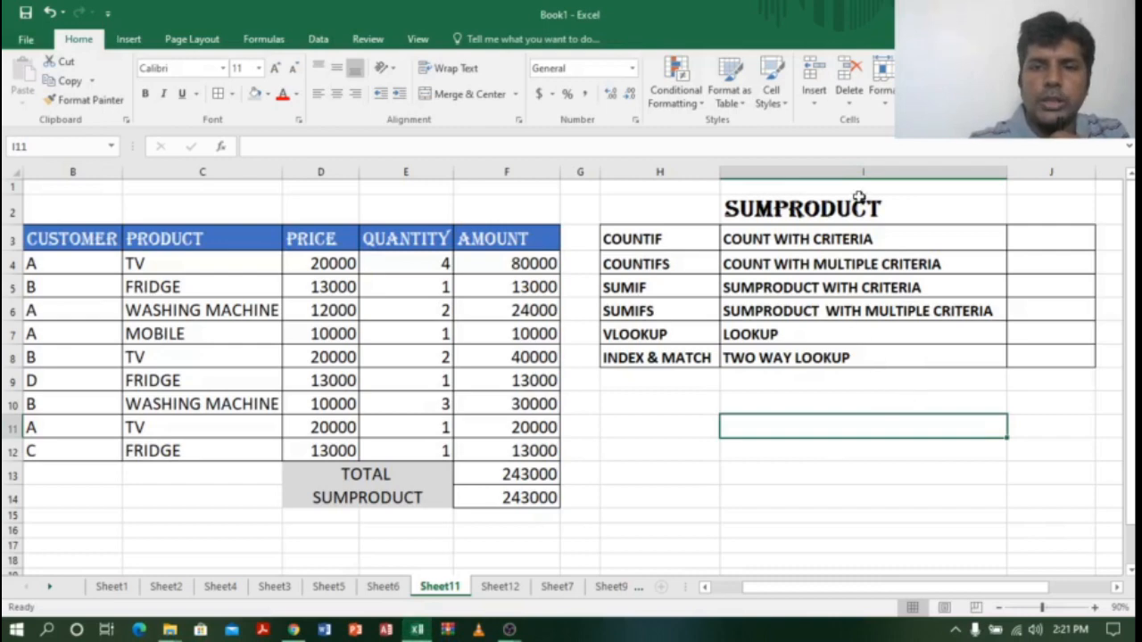
click(858, 204)
click(863, 241)
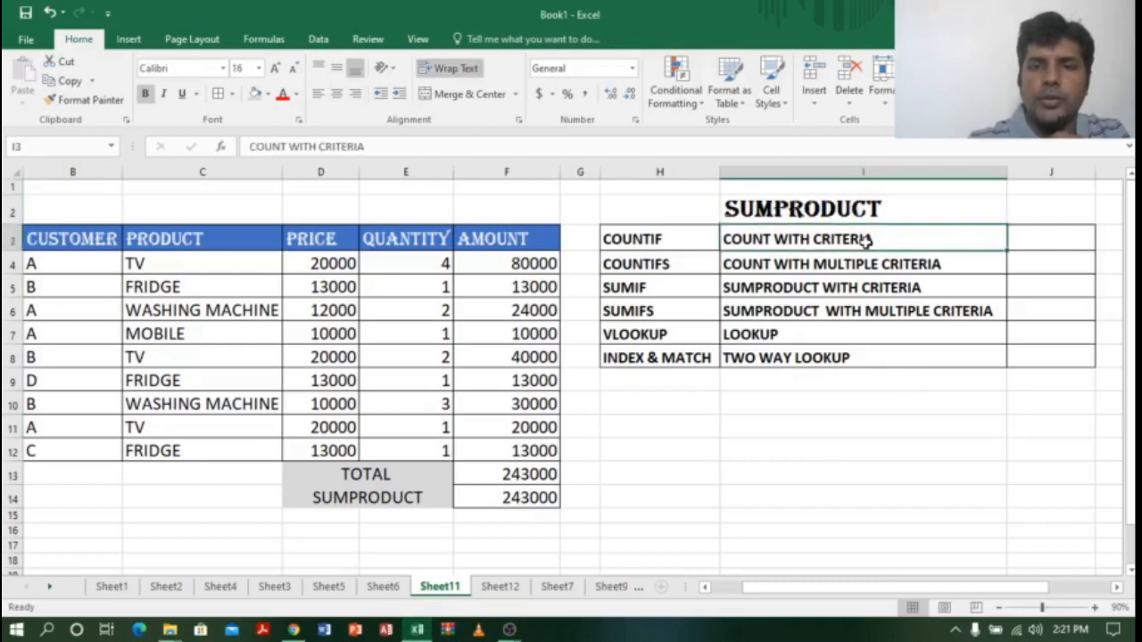
click(920, 451)
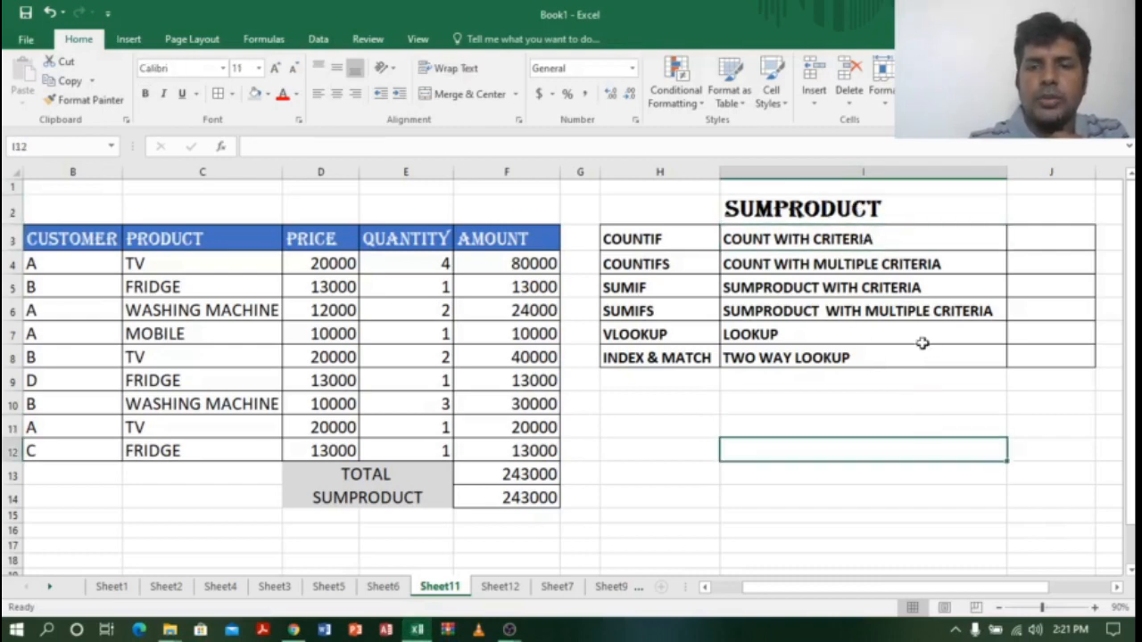
click(920, 240)
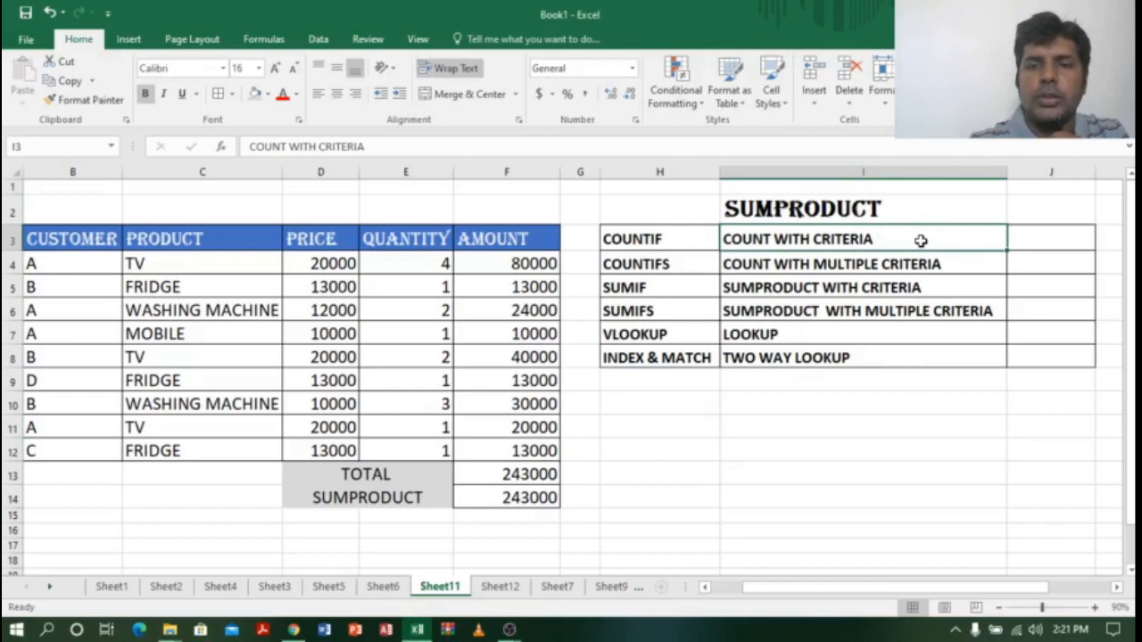
click(663, 241)
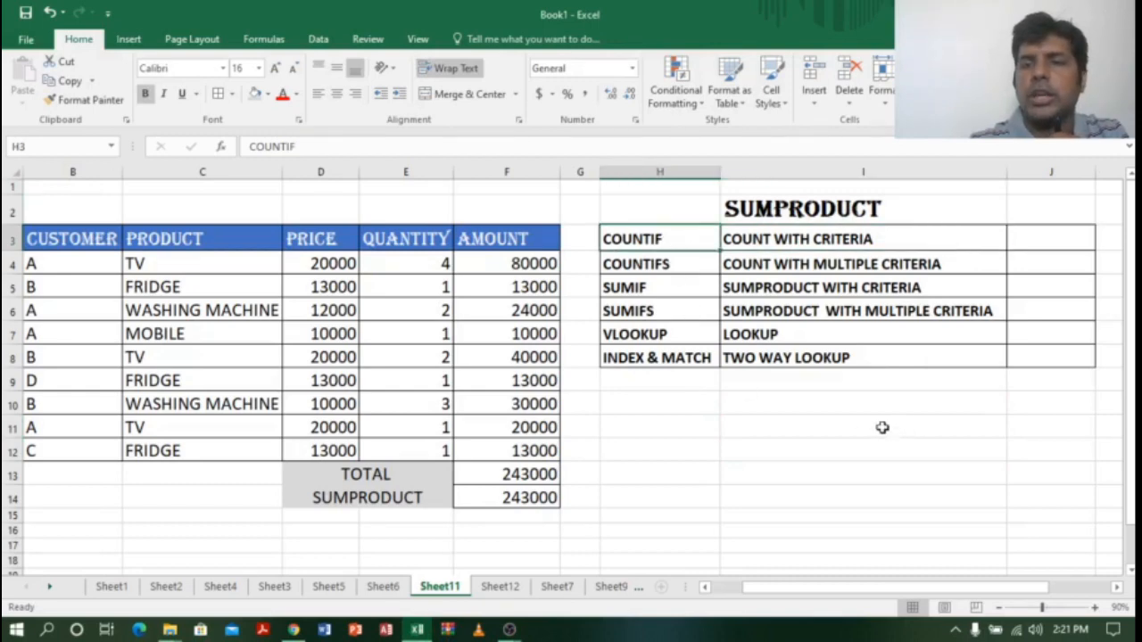
click(919, 234)
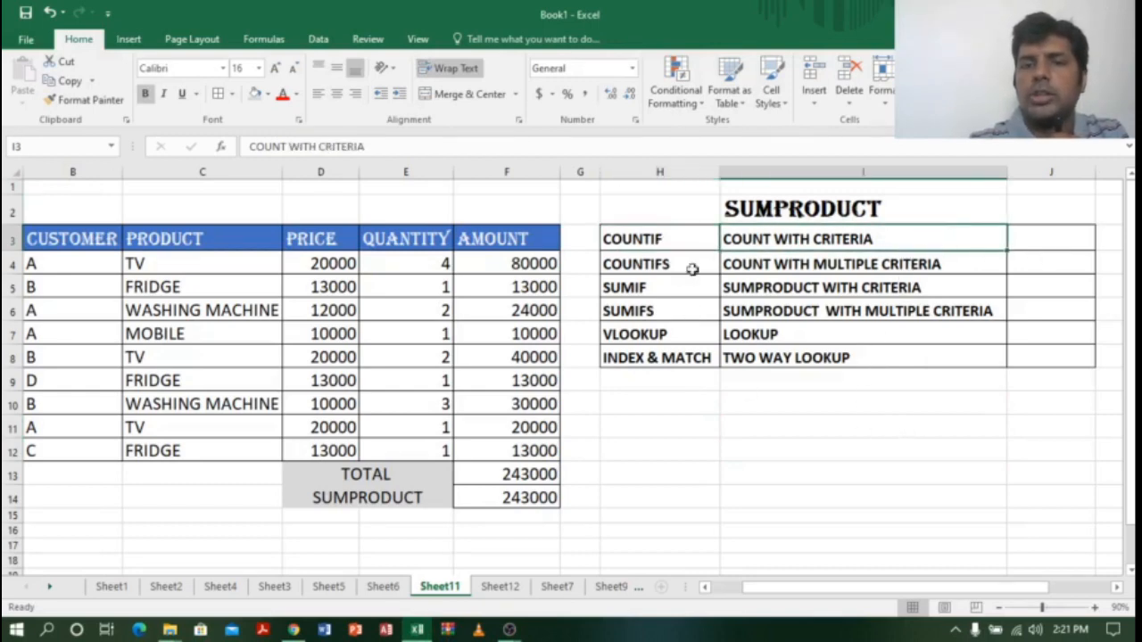
click(658, 239)
Step: Select the COUNTIF result cell J3 and highlight the CUSTOMER values B4:B12
click(1045, 241)
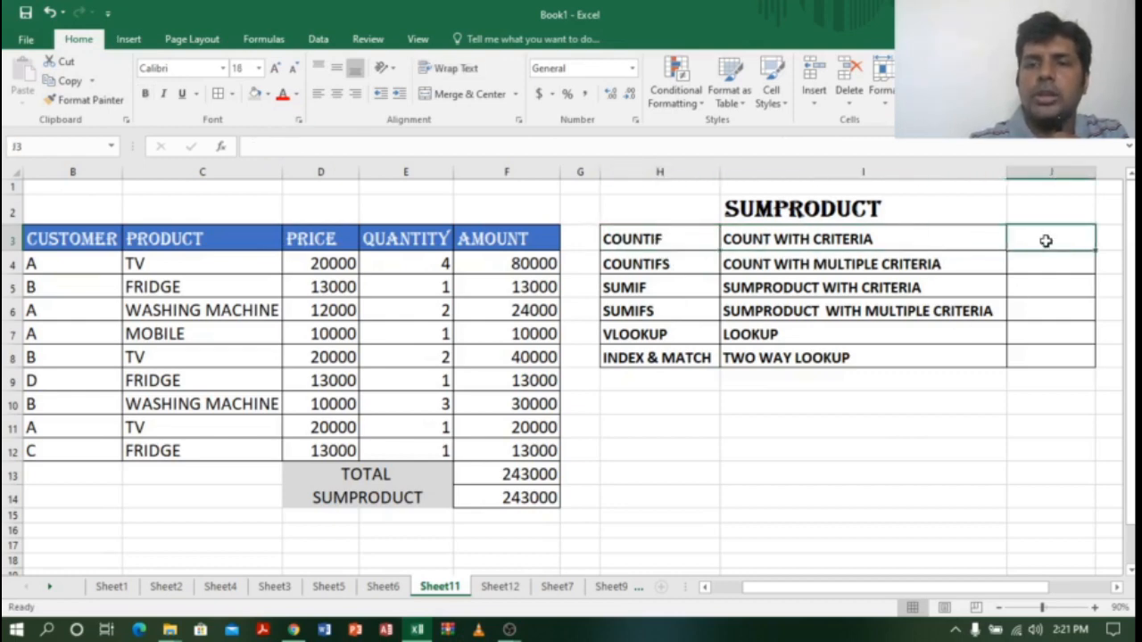
click(80, 264)
drag(80, 264, 70, 449)
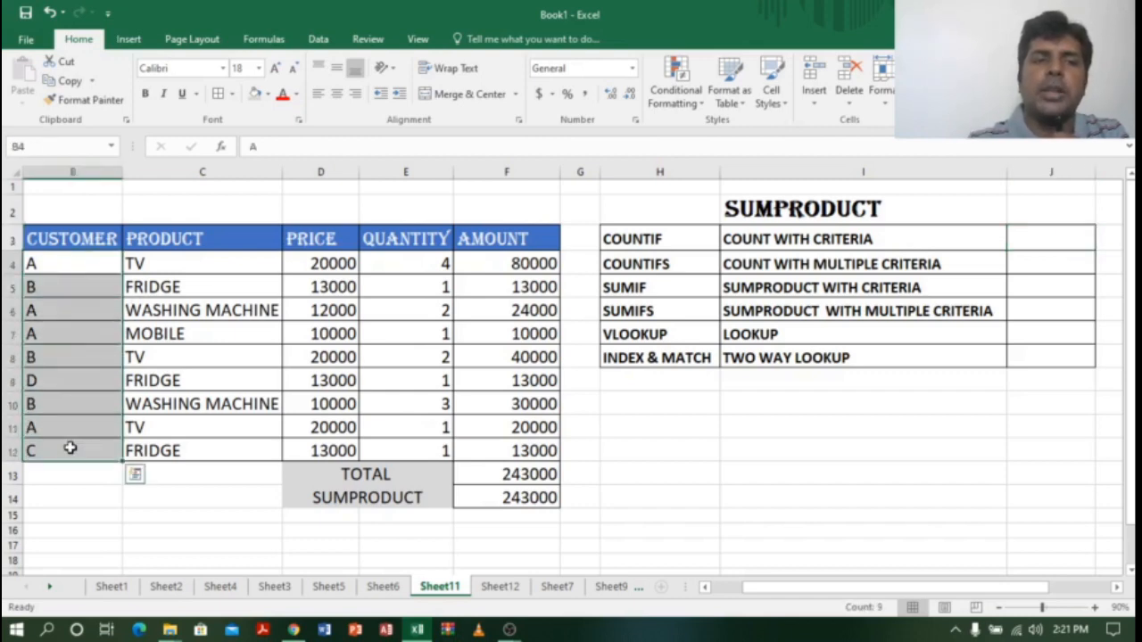
click(1048, 239)
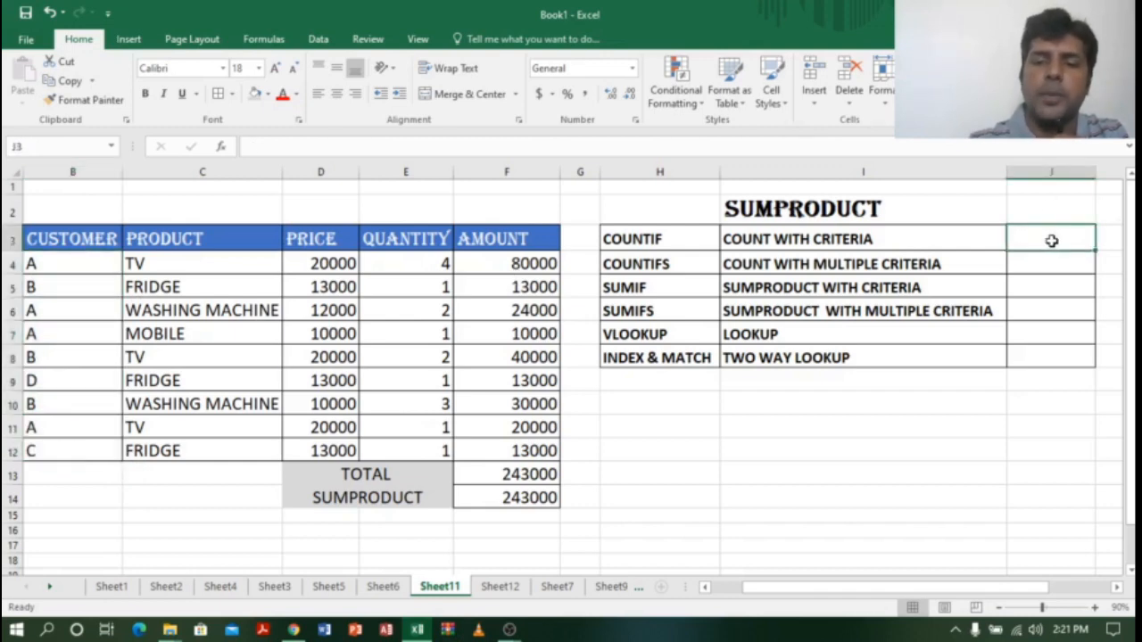
Step: Enter =SUMPRODUCT((B4:B12="A")*1) in J3 to count customer A's 4 rows
text(=SUN)
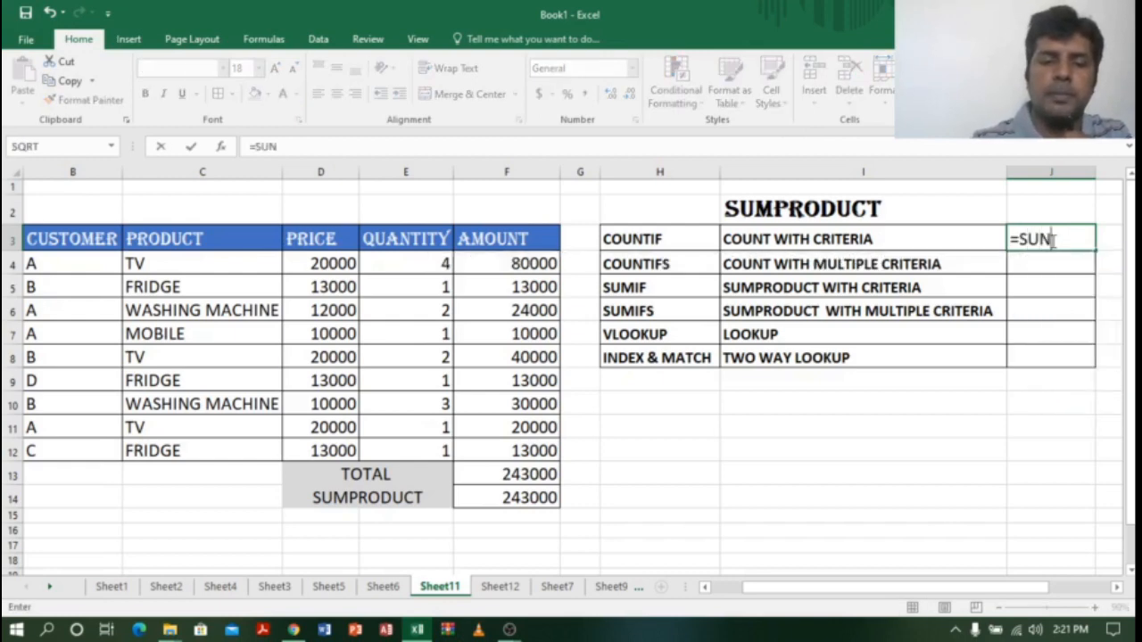
key(BackSpace)
text(MP)
key(Tab)
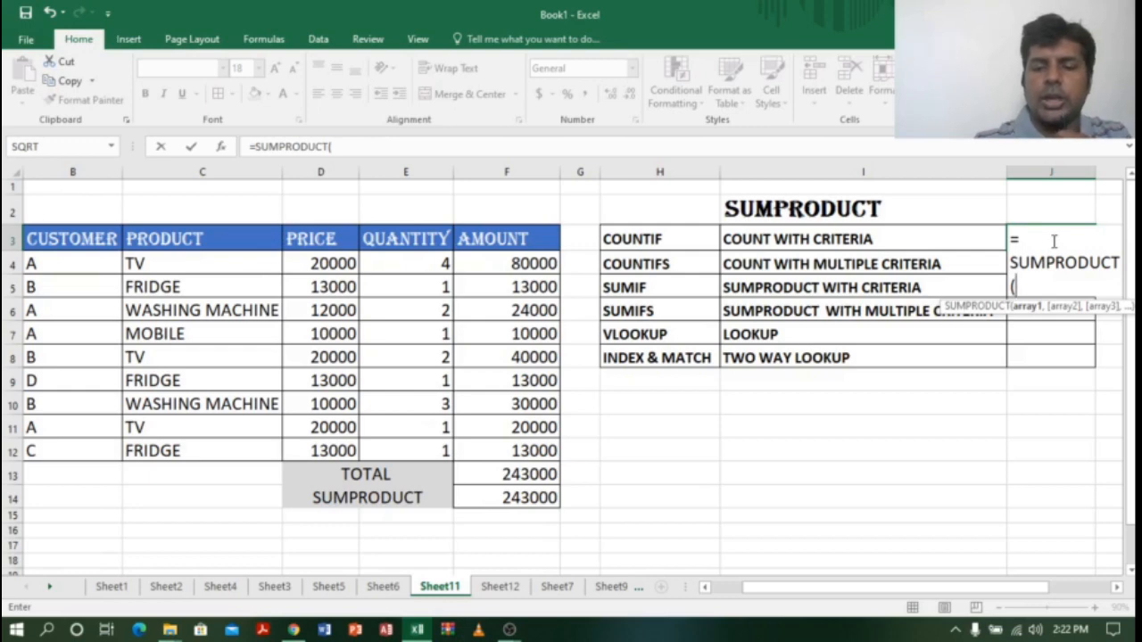
text(()
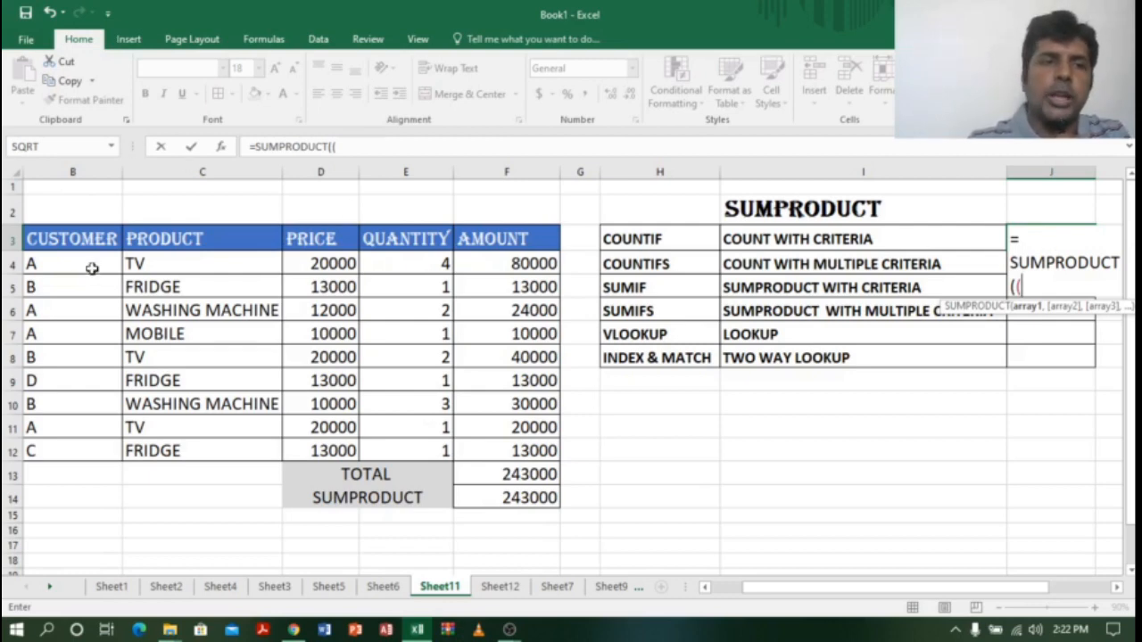
drag(90, 264, 80, 448)
text(=)
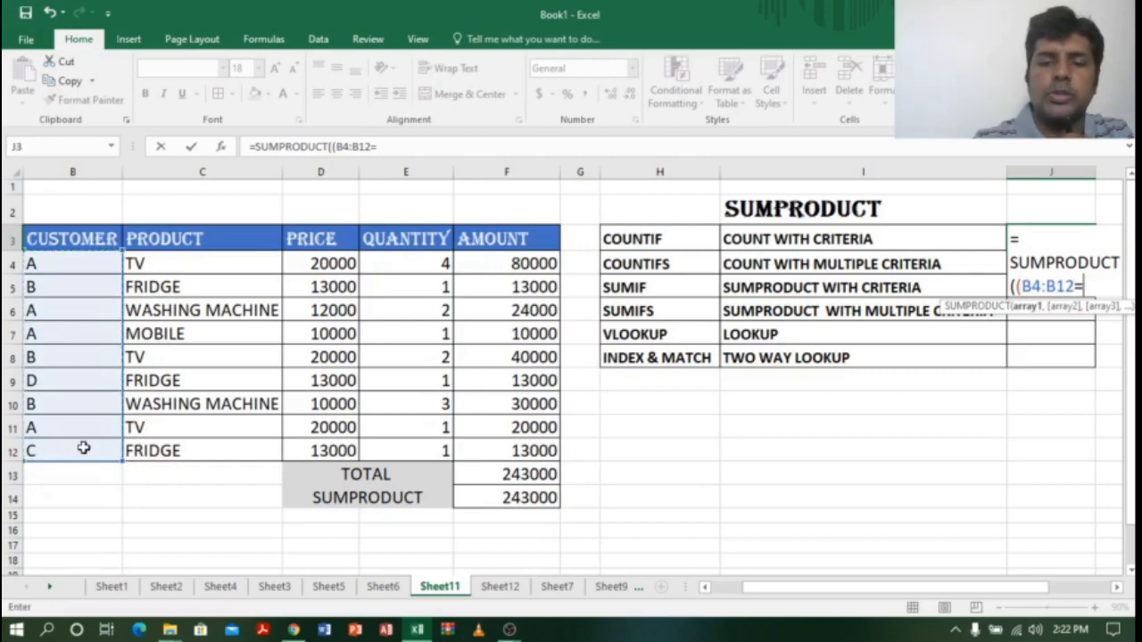
text("A)
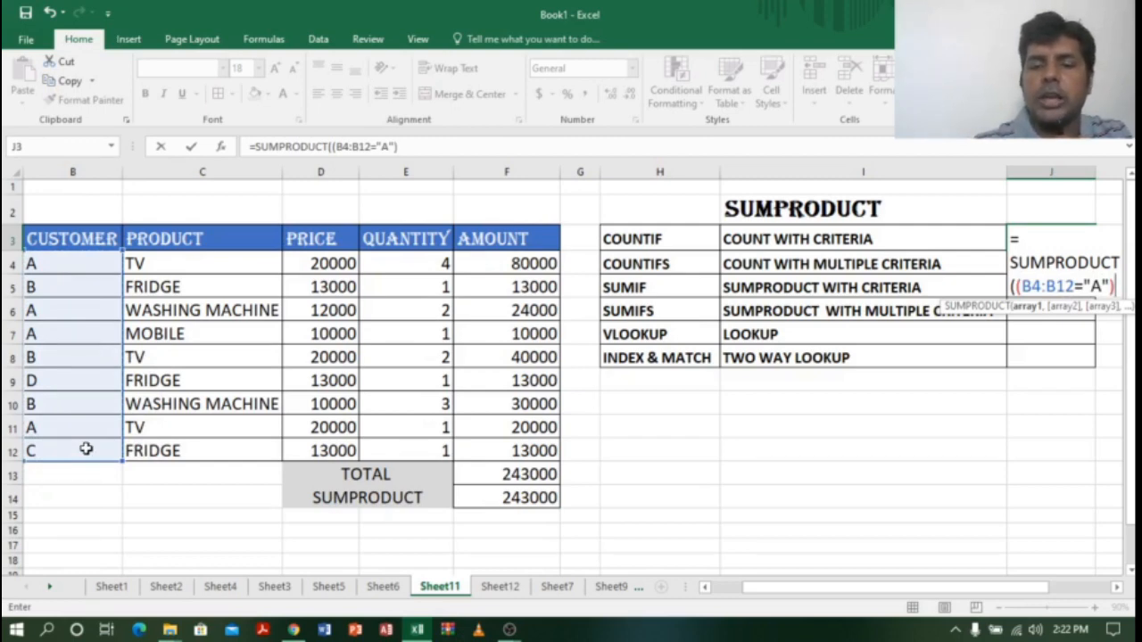
text(")*1)
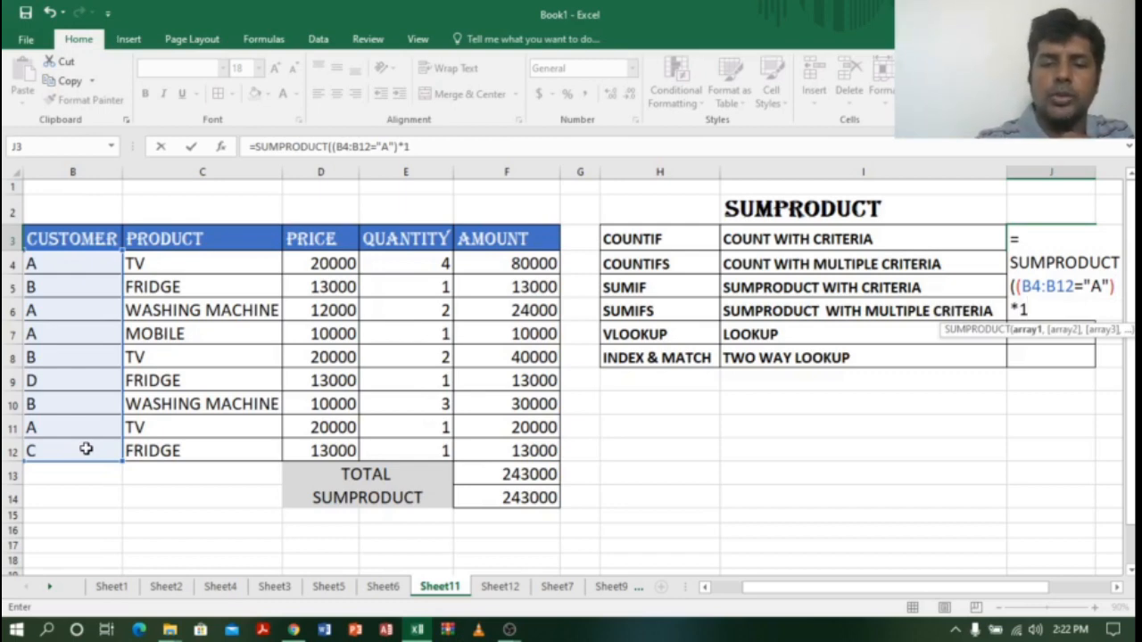
text())
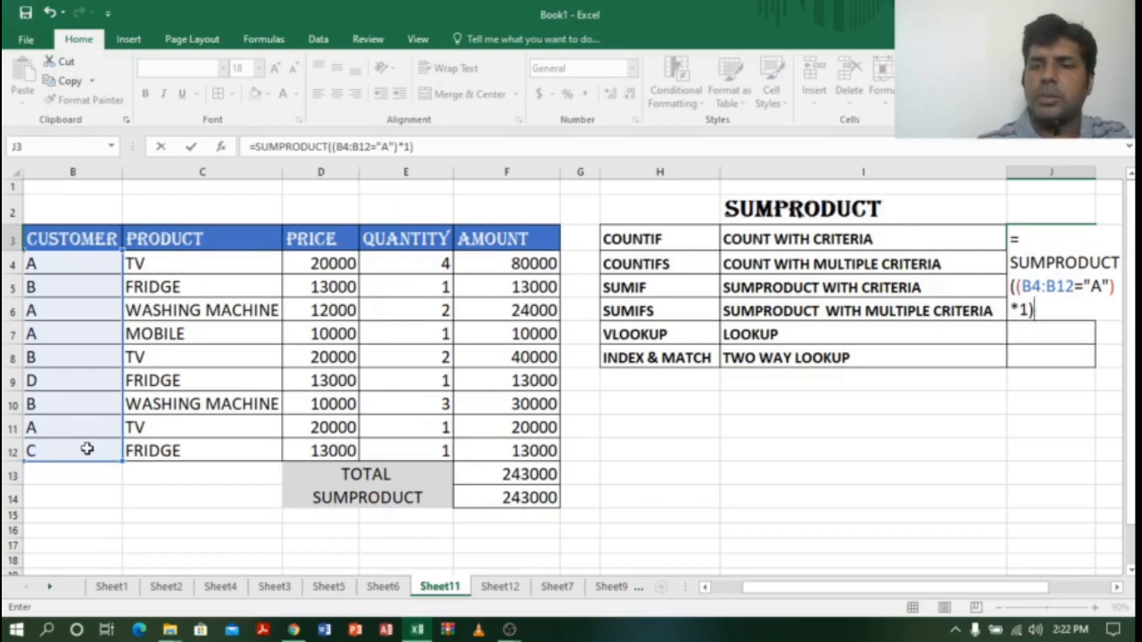
key(Return)
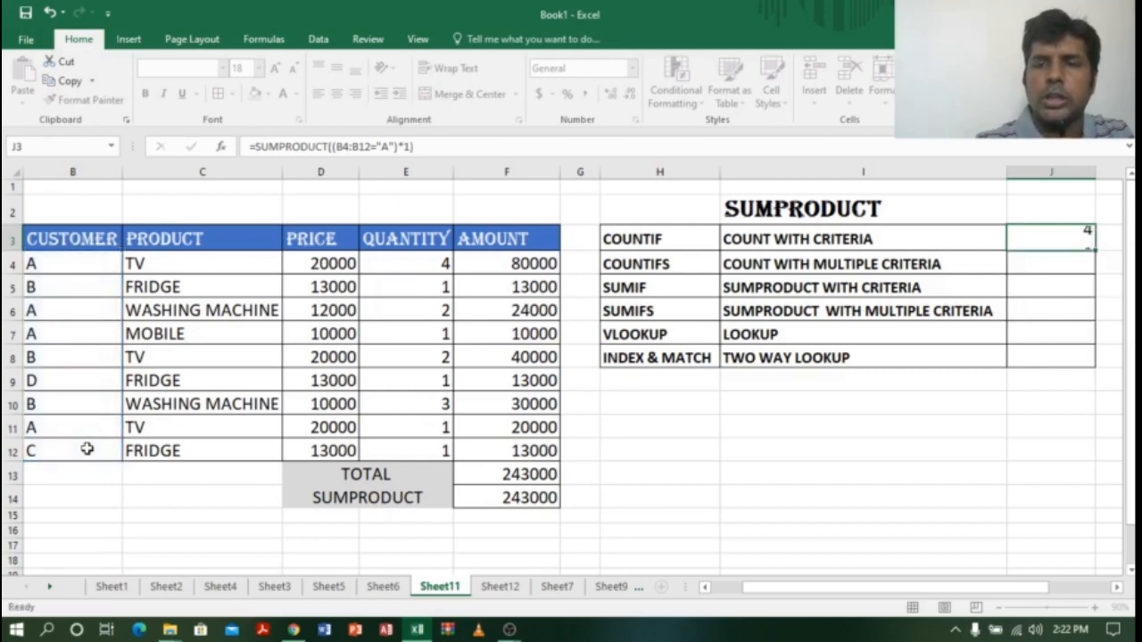
click(1042, 233)
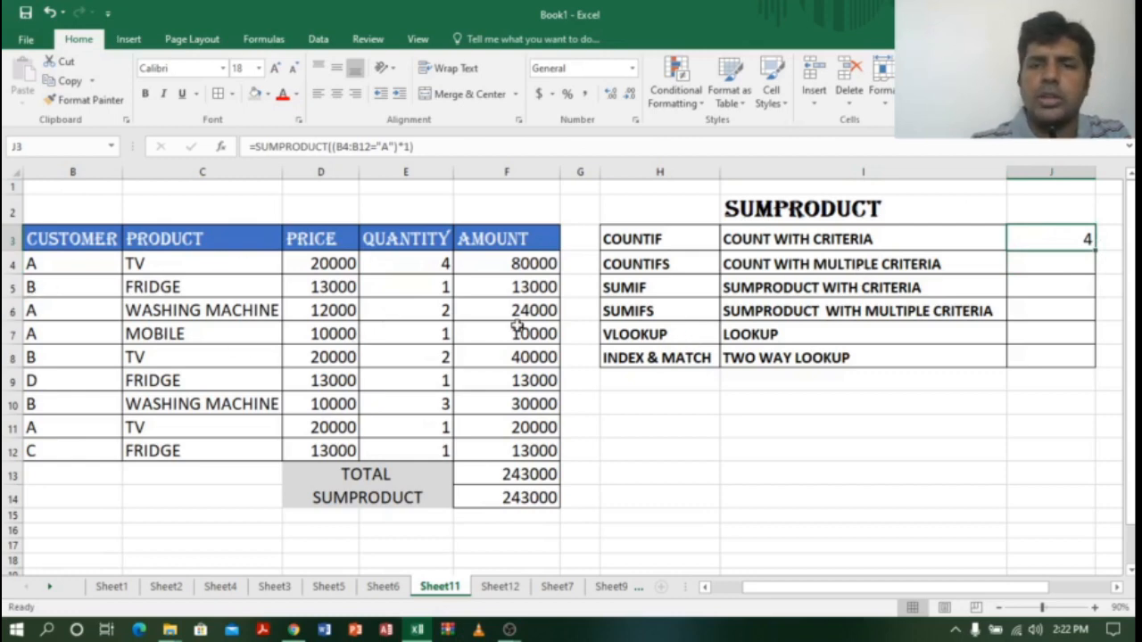
drag(36, 266, 504, 263)
drag(39, 308, 522, 317)
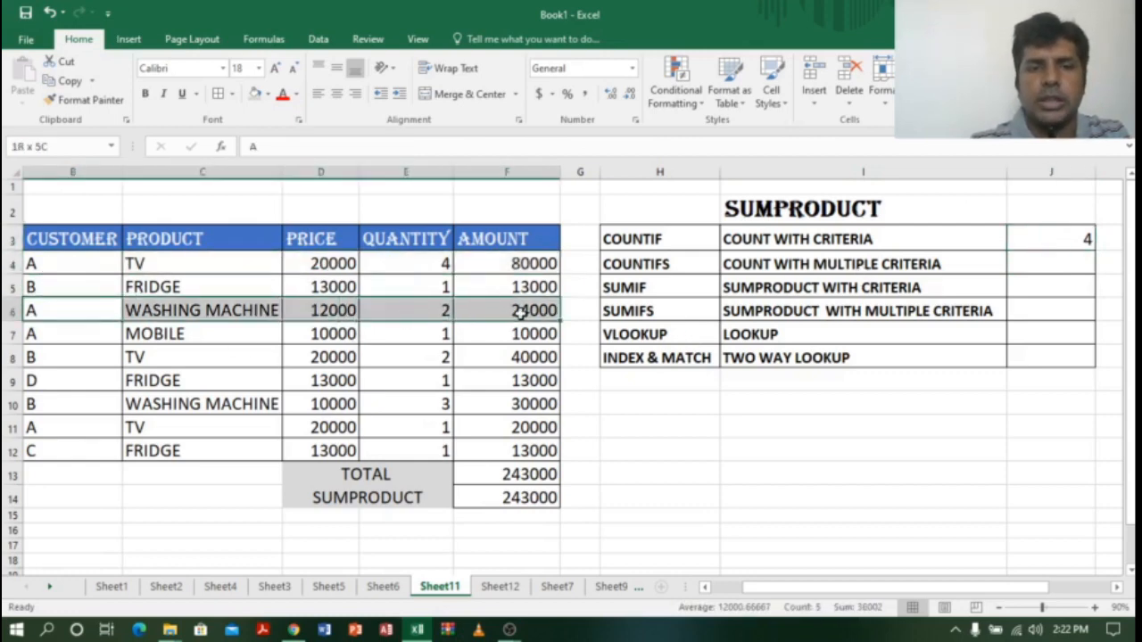
drag(69, 343, 517, 330)
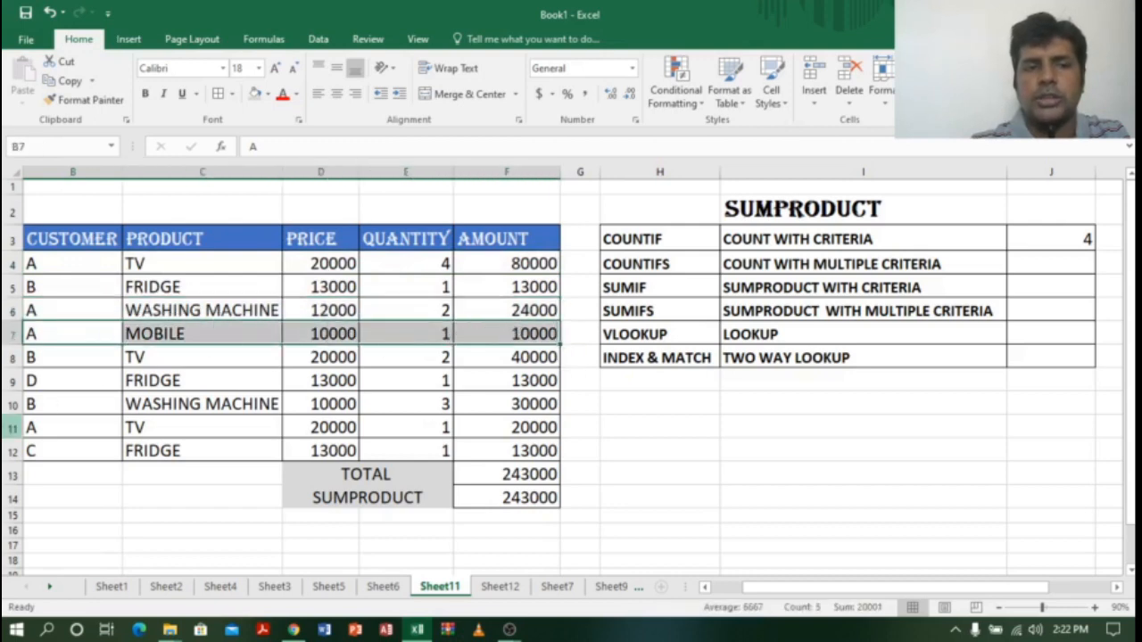
drag(42, 431, 513, 427)
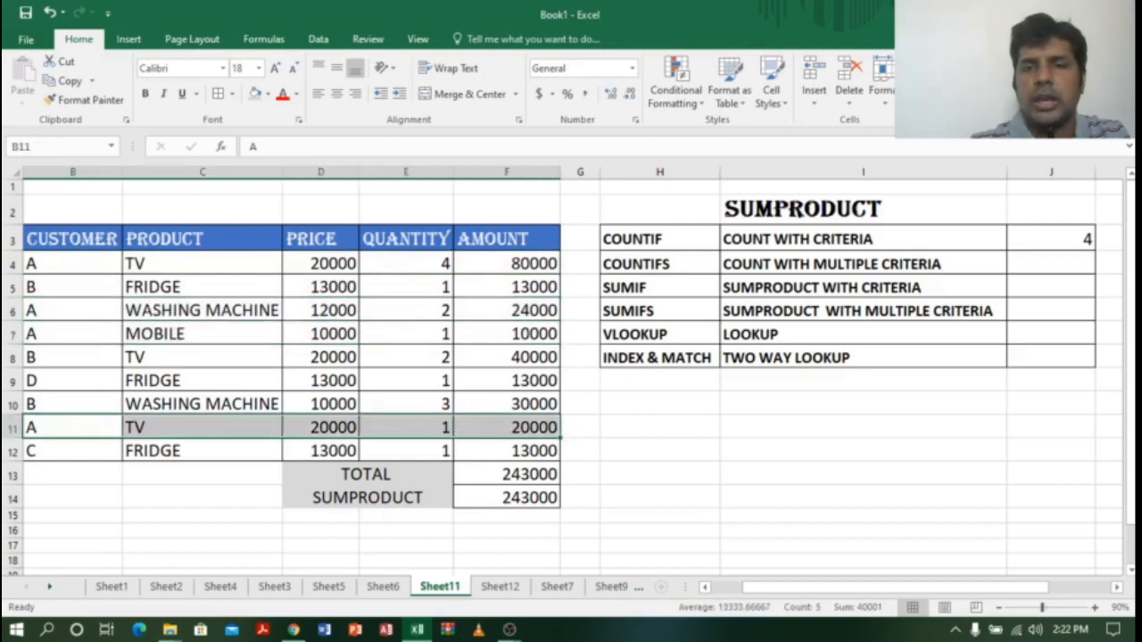
click(914, 448)
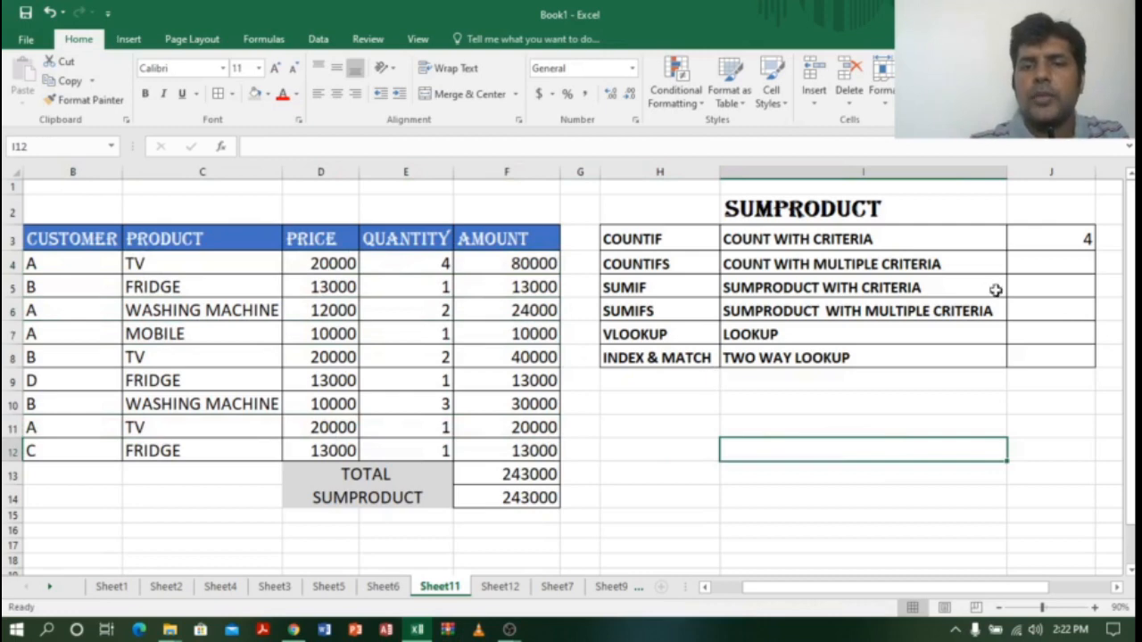
click(1054, 263)
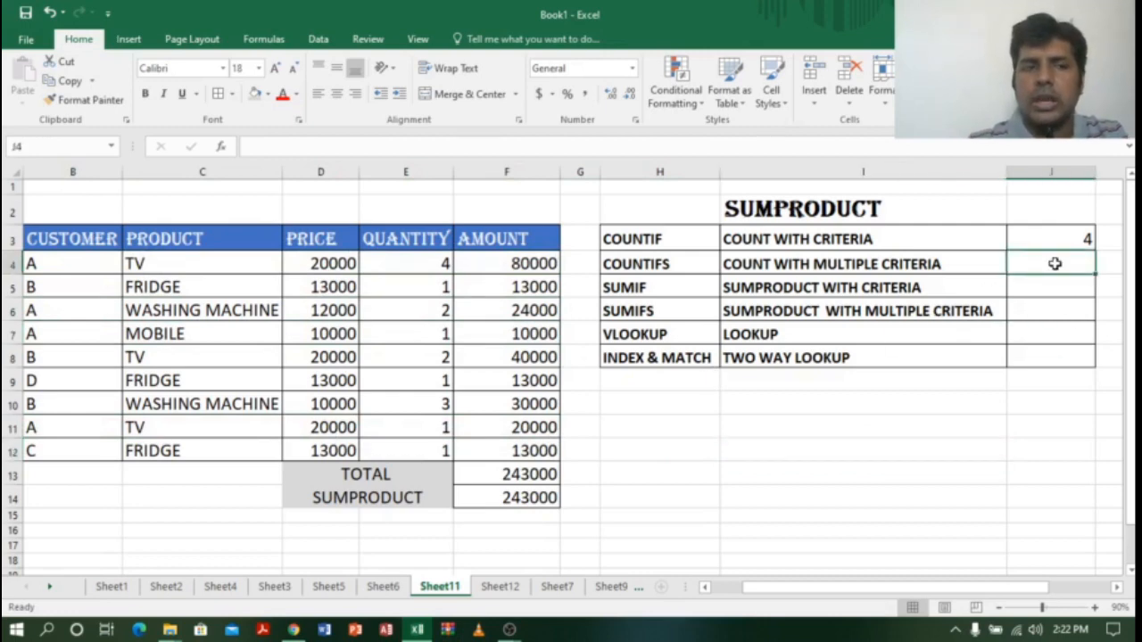
click(40, 259)
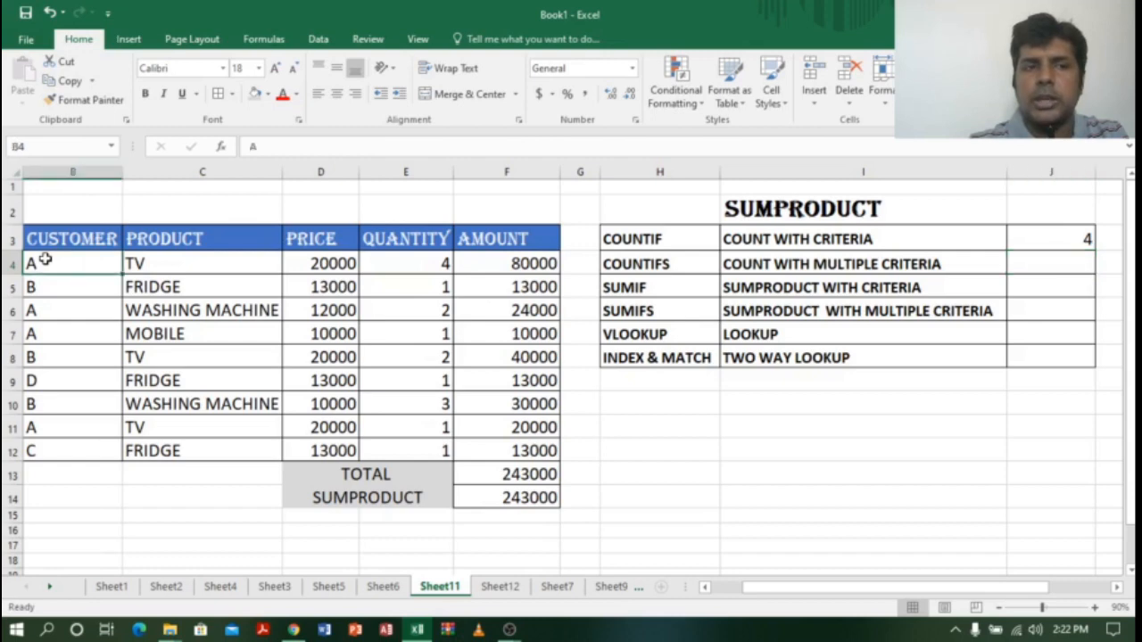
click(246, 264)
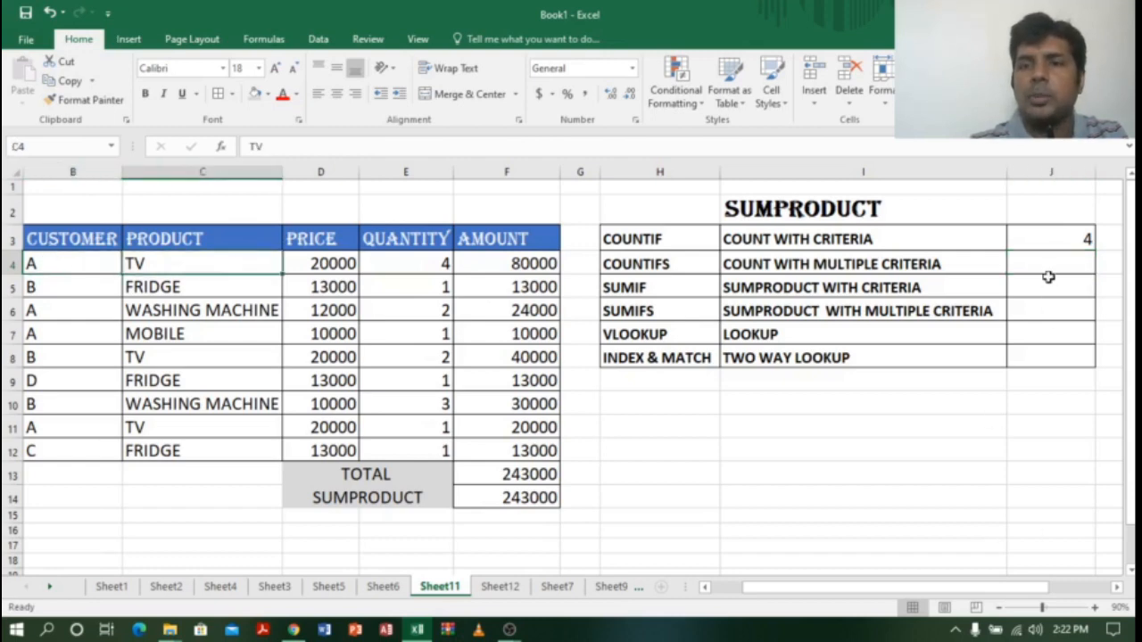
click(757, 267)
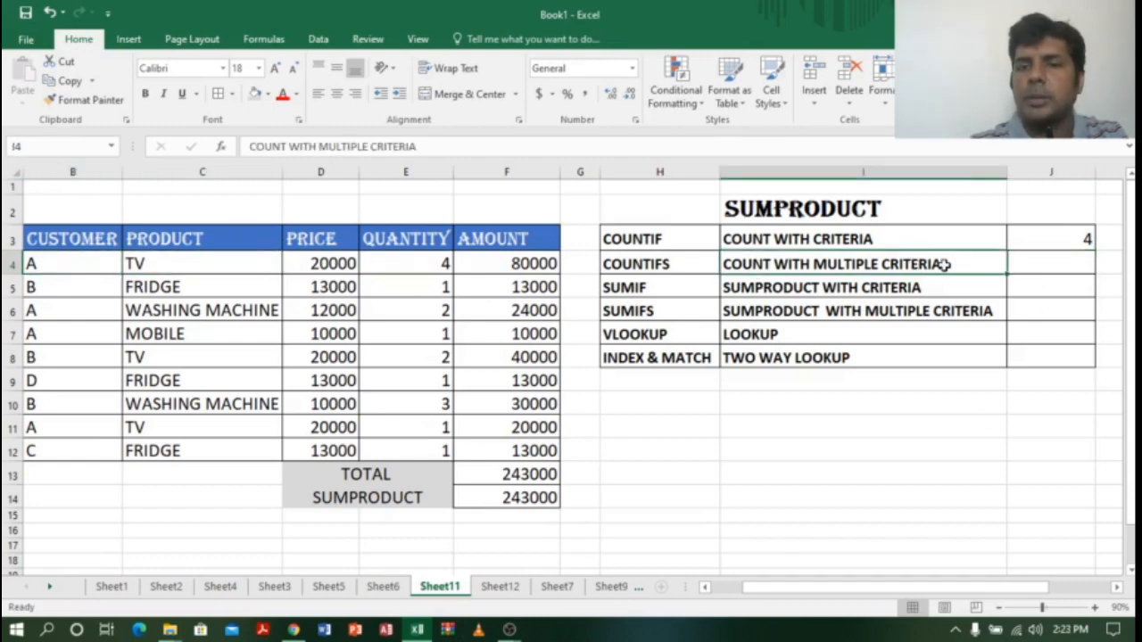
click(906, 234)
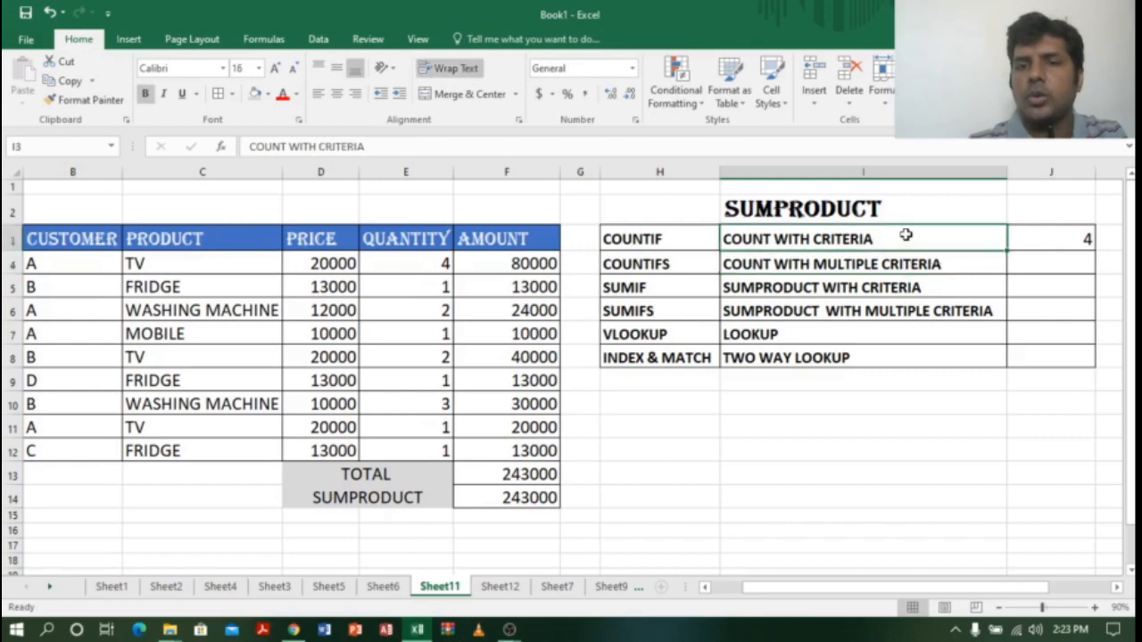
click(883, 266)
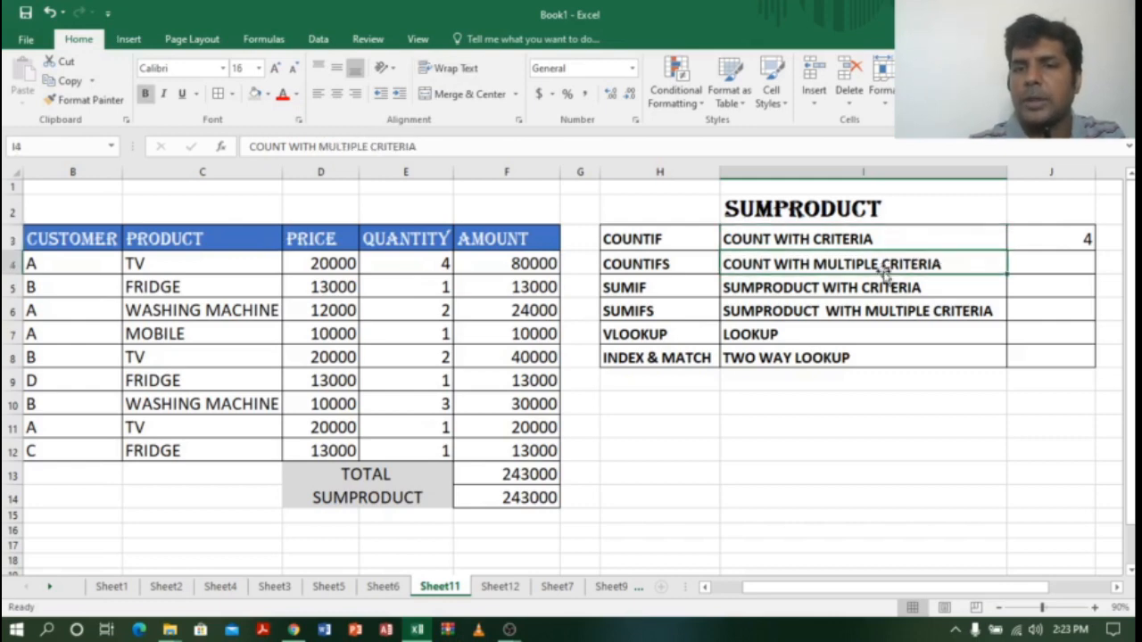
click(1065, 257)
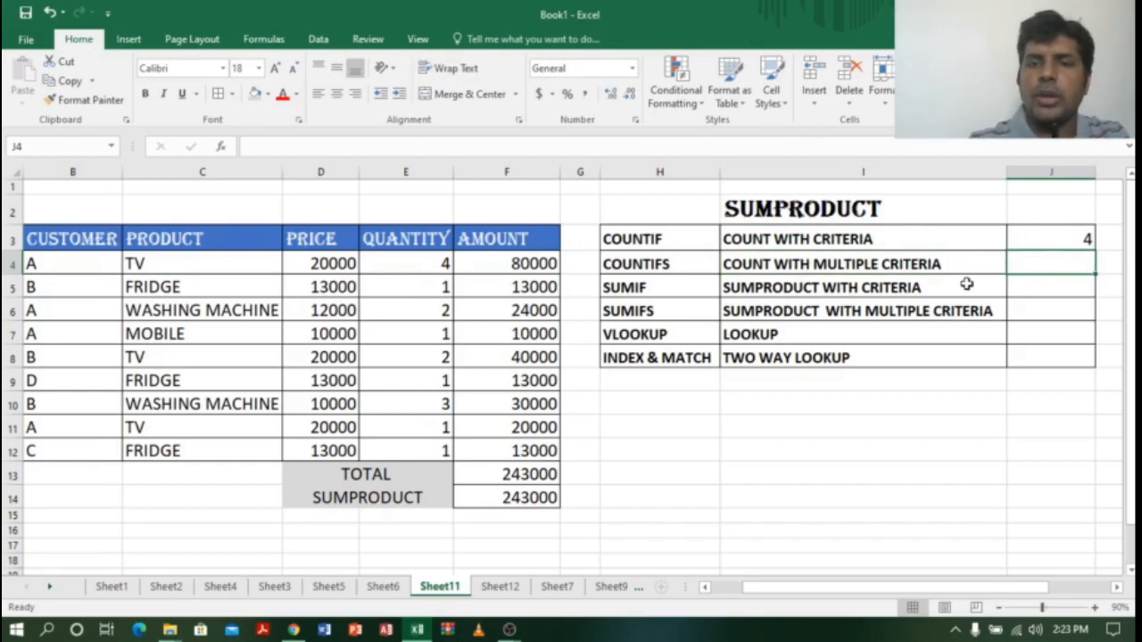
click(807, 264)
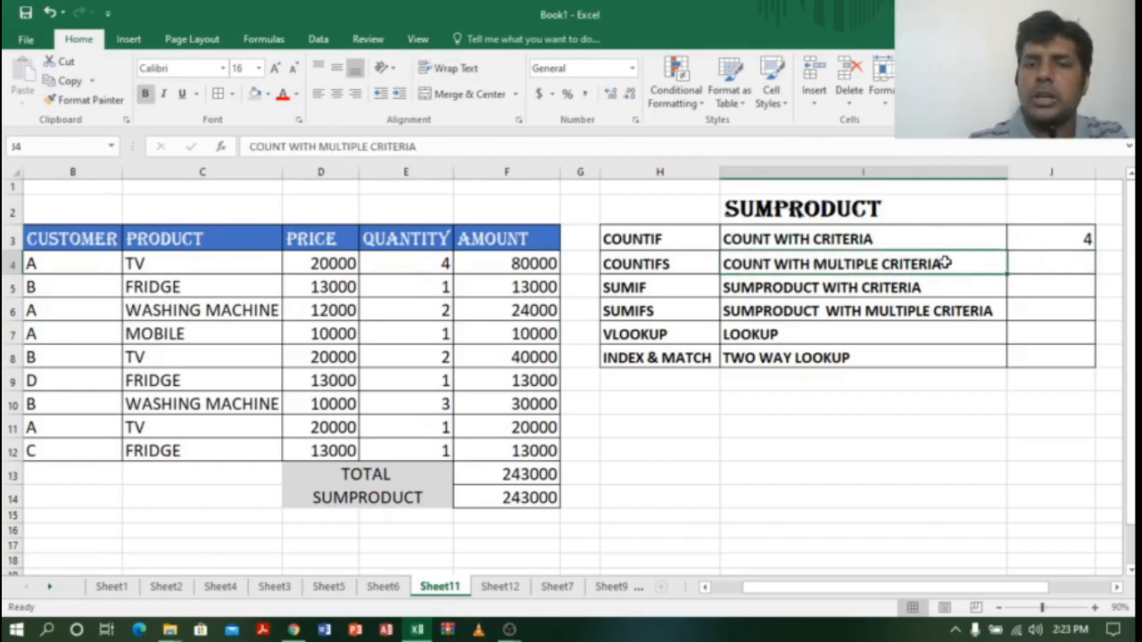
click(663, 263)
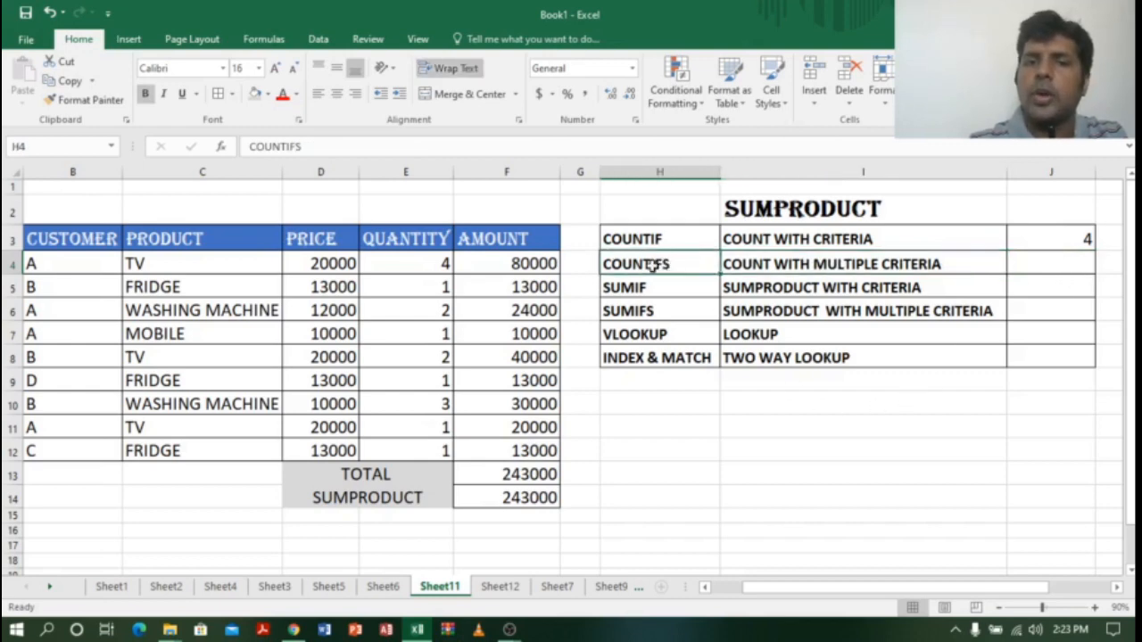
click(1064, 264)
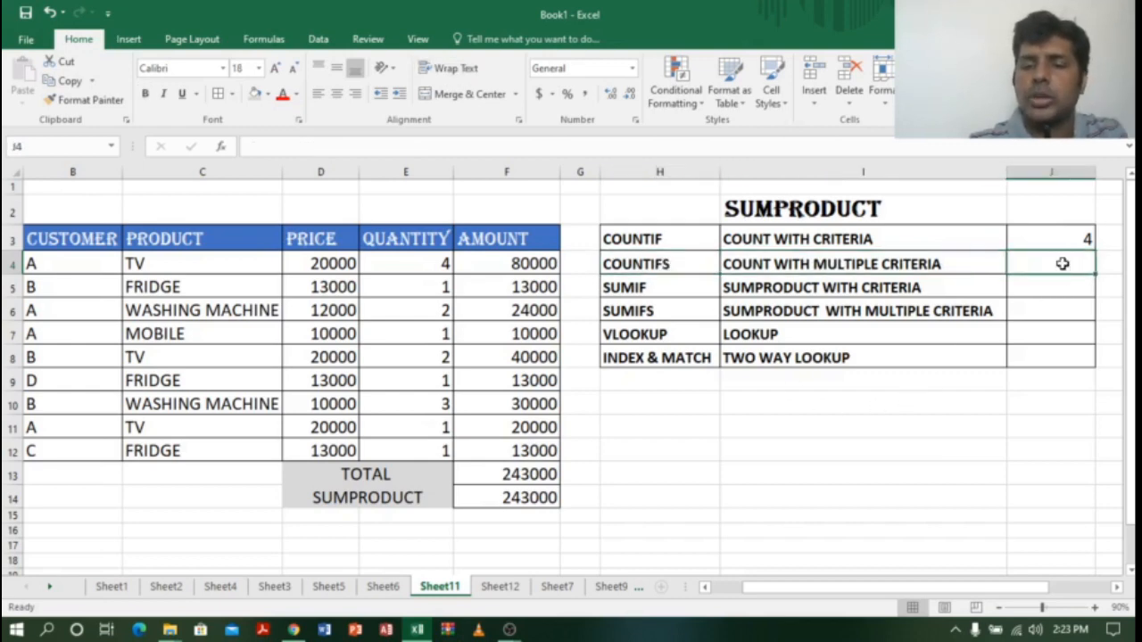
Step: Enter =SUMPRODUCT((B4:B12="A")*(C4:C12="TV")) in J4, counting customer A's 2 TV sales
text(=S)
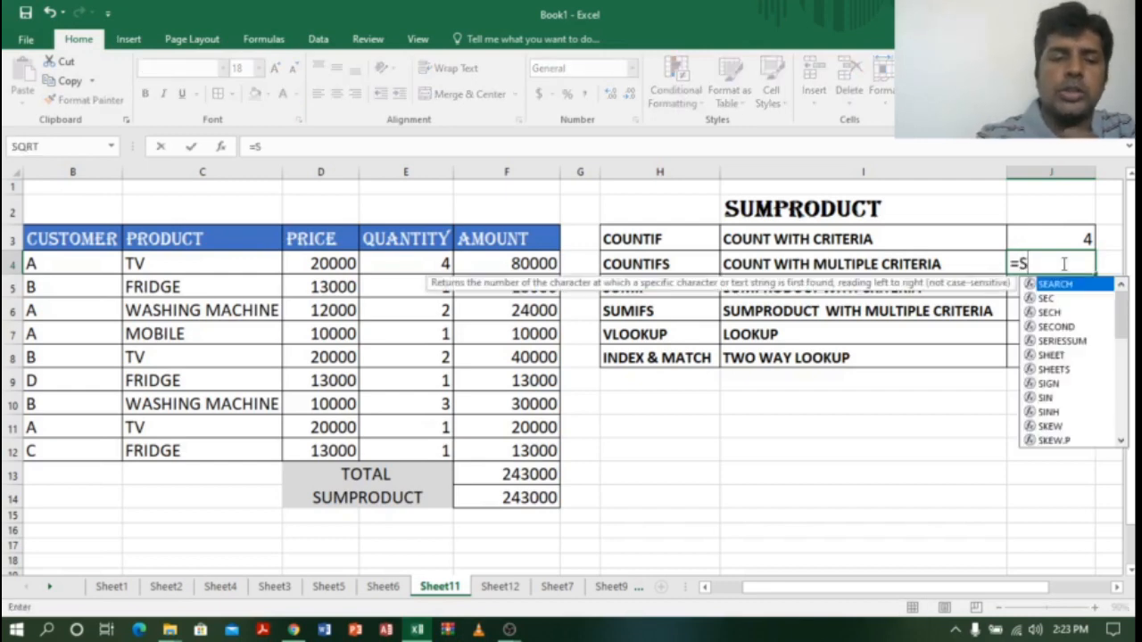
text(UMP)
key(Tab)
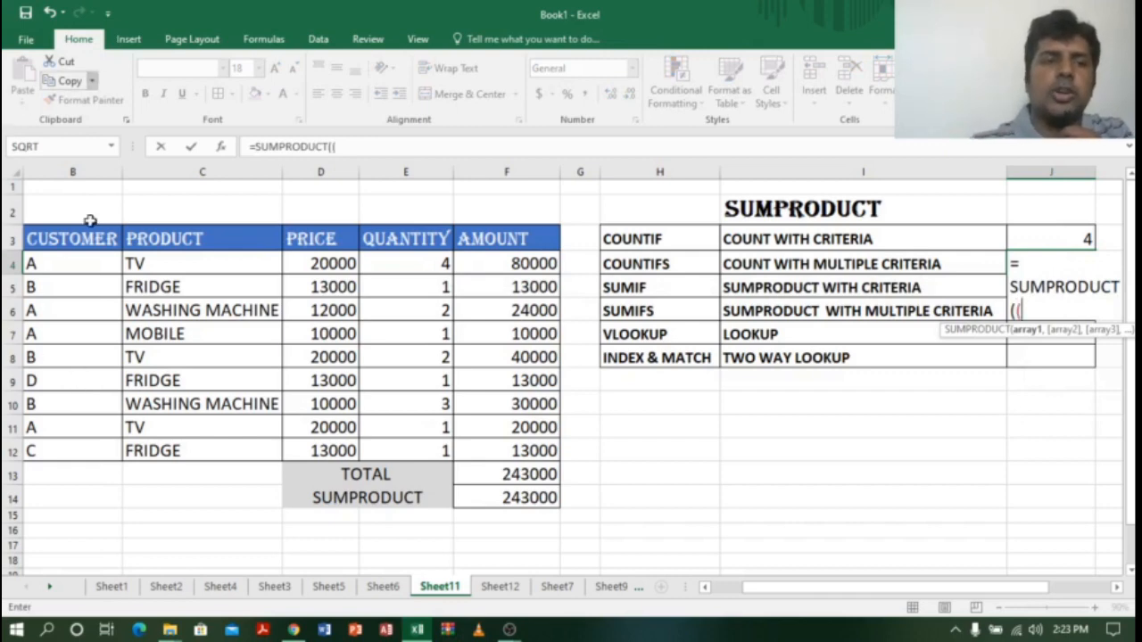
drag(88, 264, 71, 449)
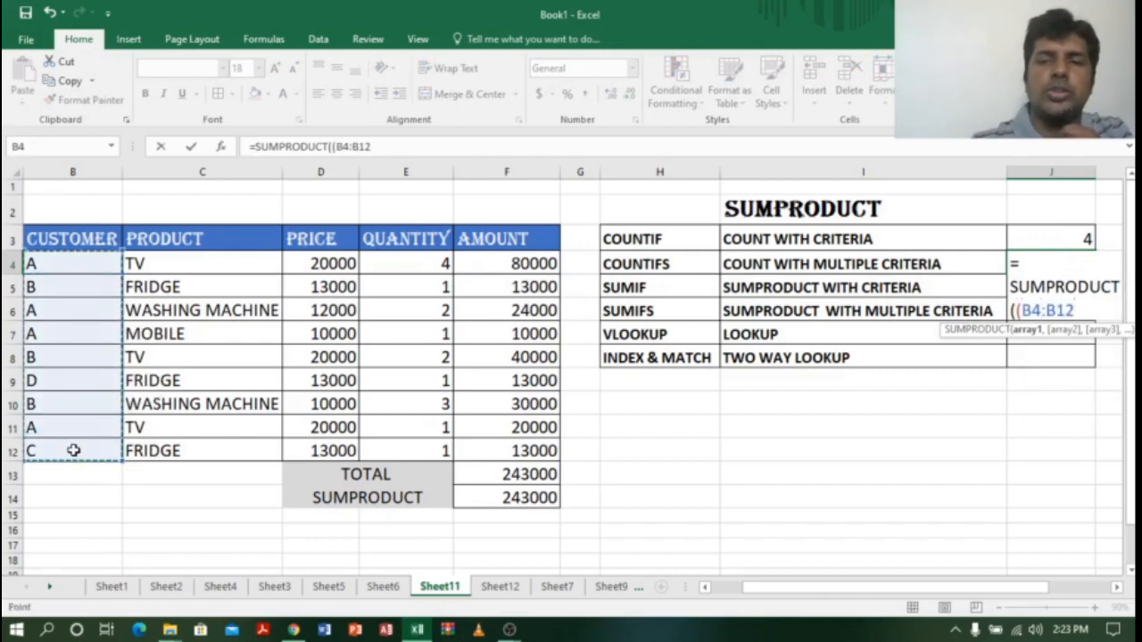
text(=")
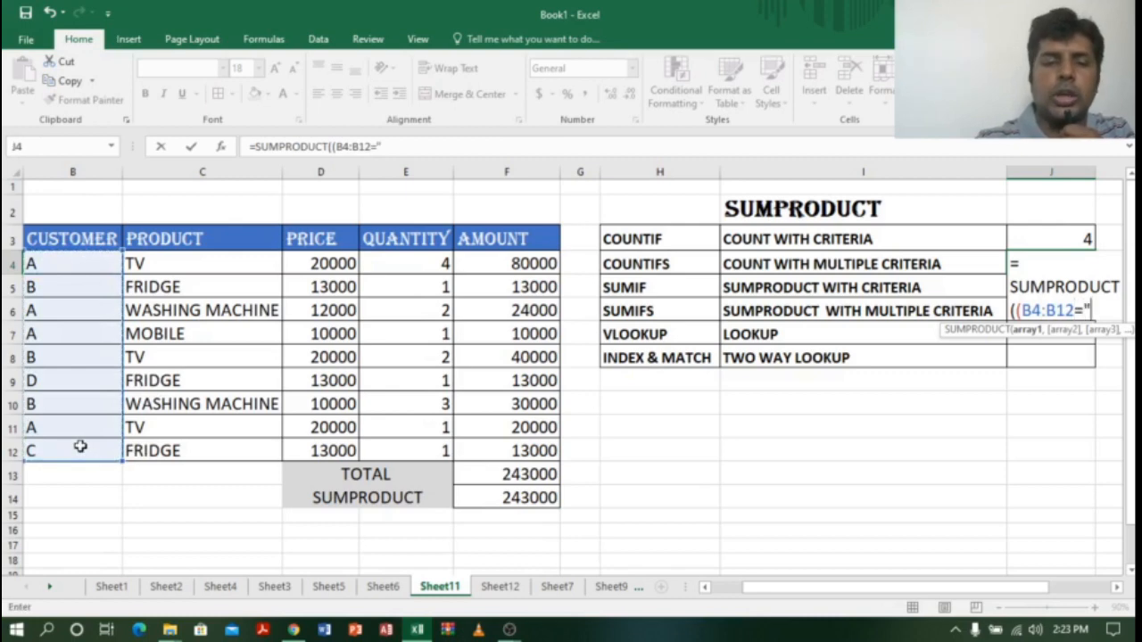
text(A")
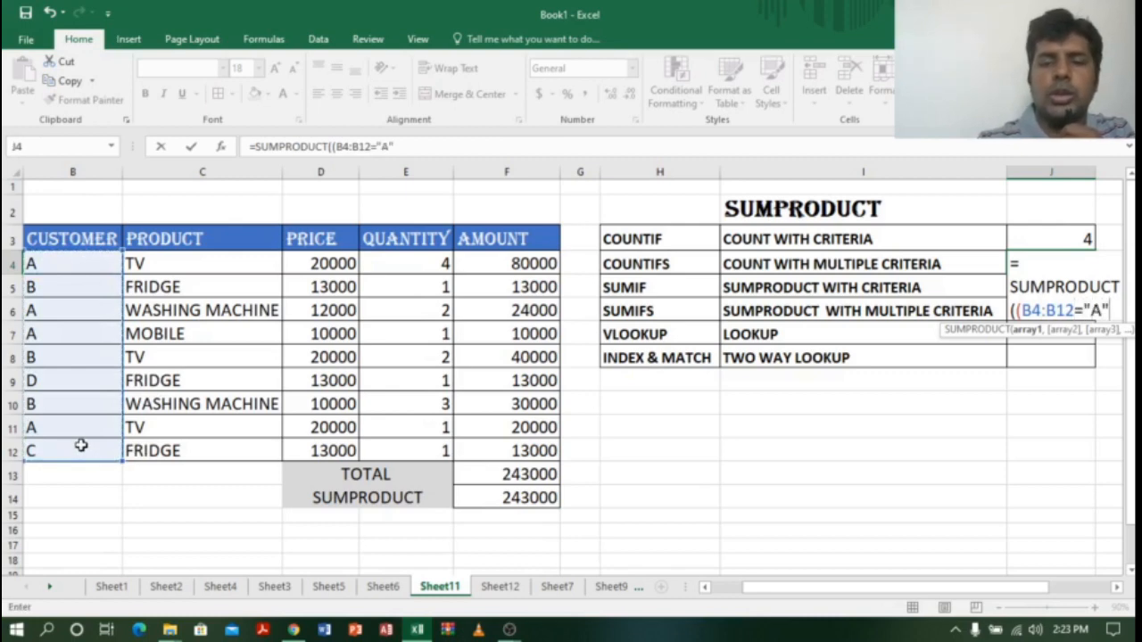
text()*)
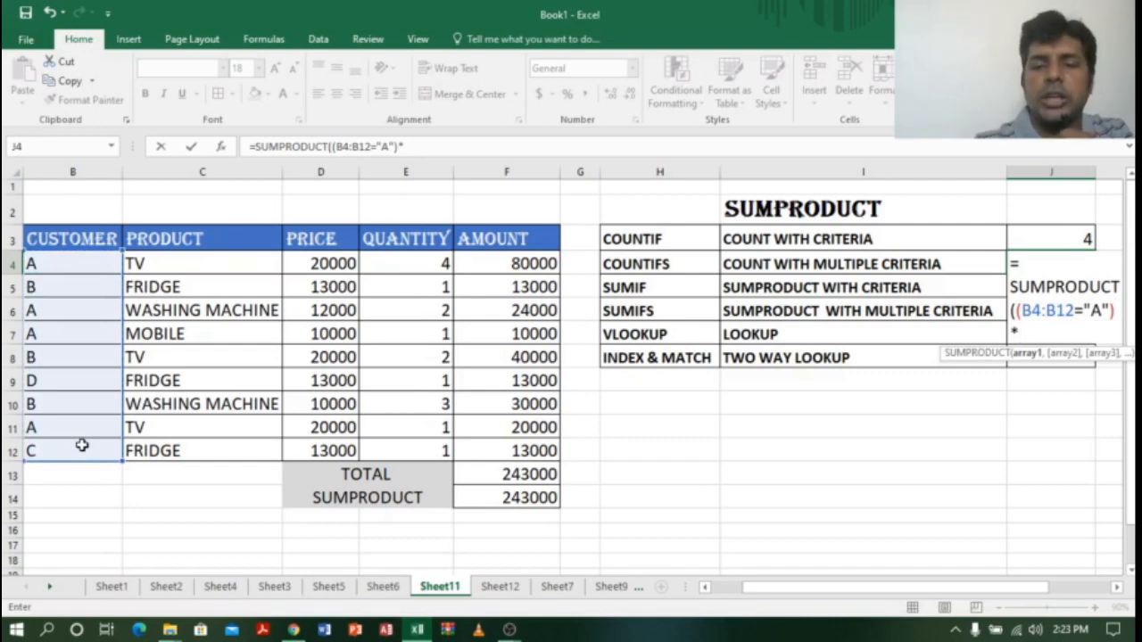
text(()
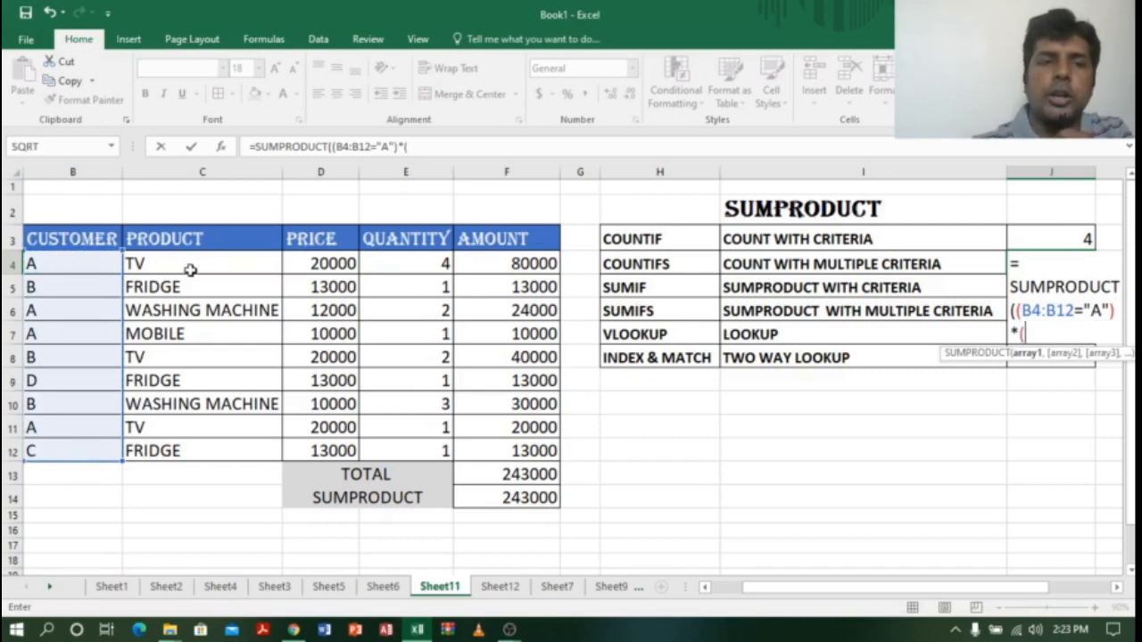
drag(191, 264, 184, 450)
text(=)
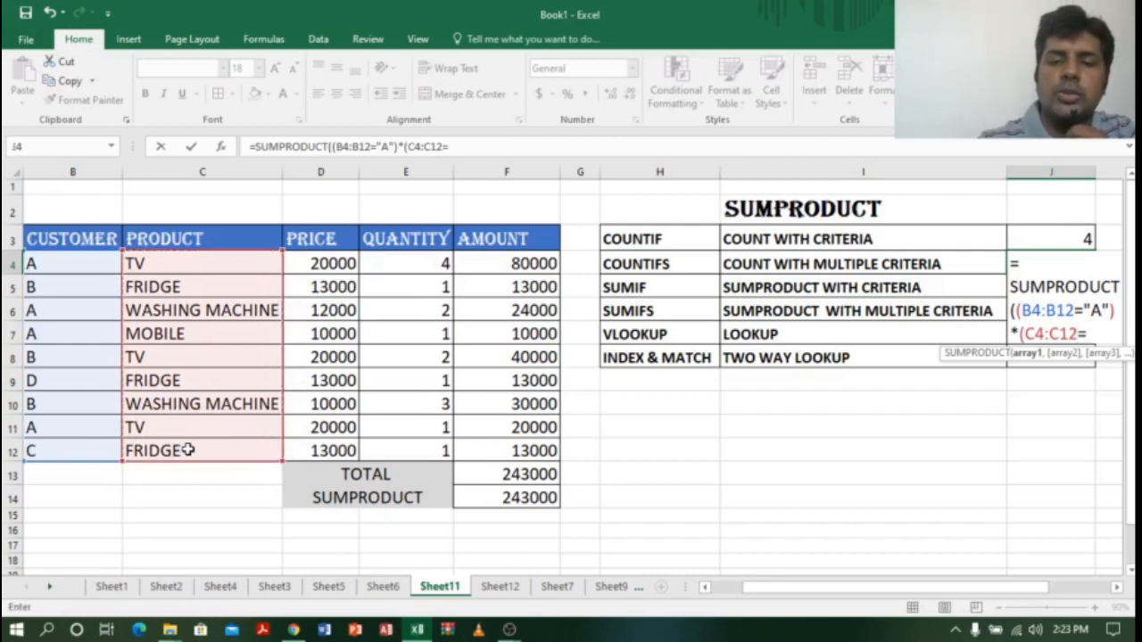
text(")
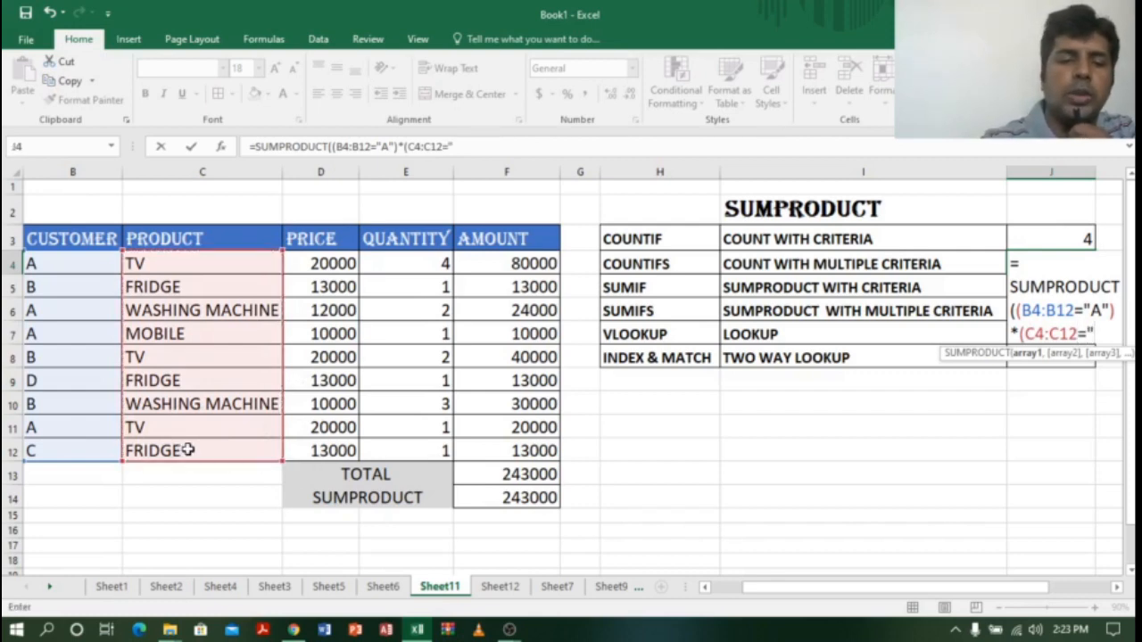
text(TV")
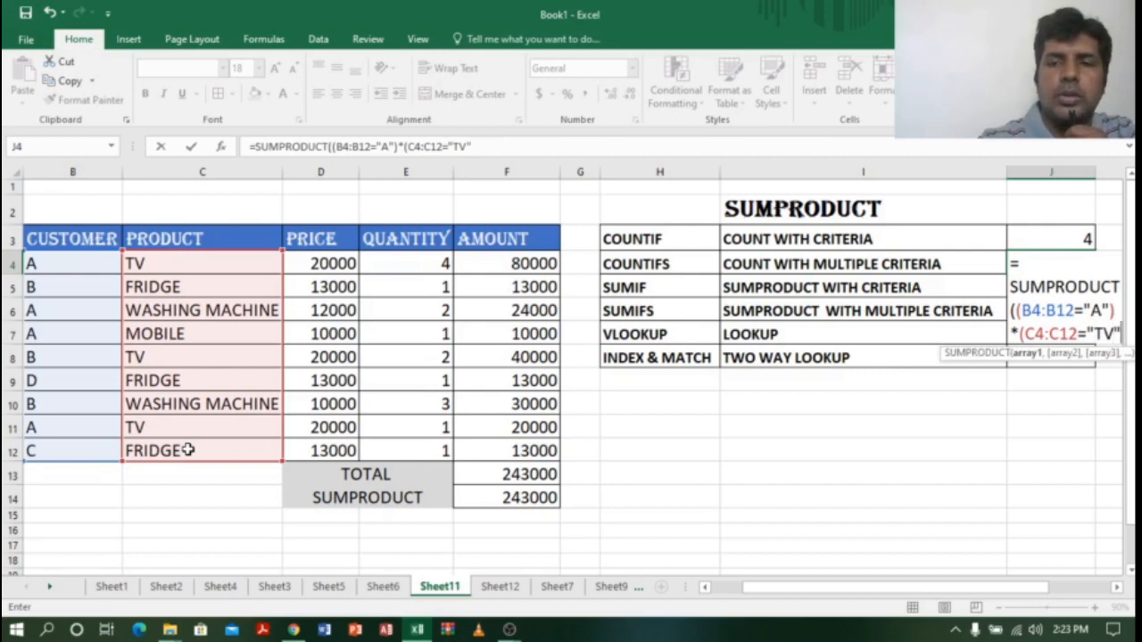
text())
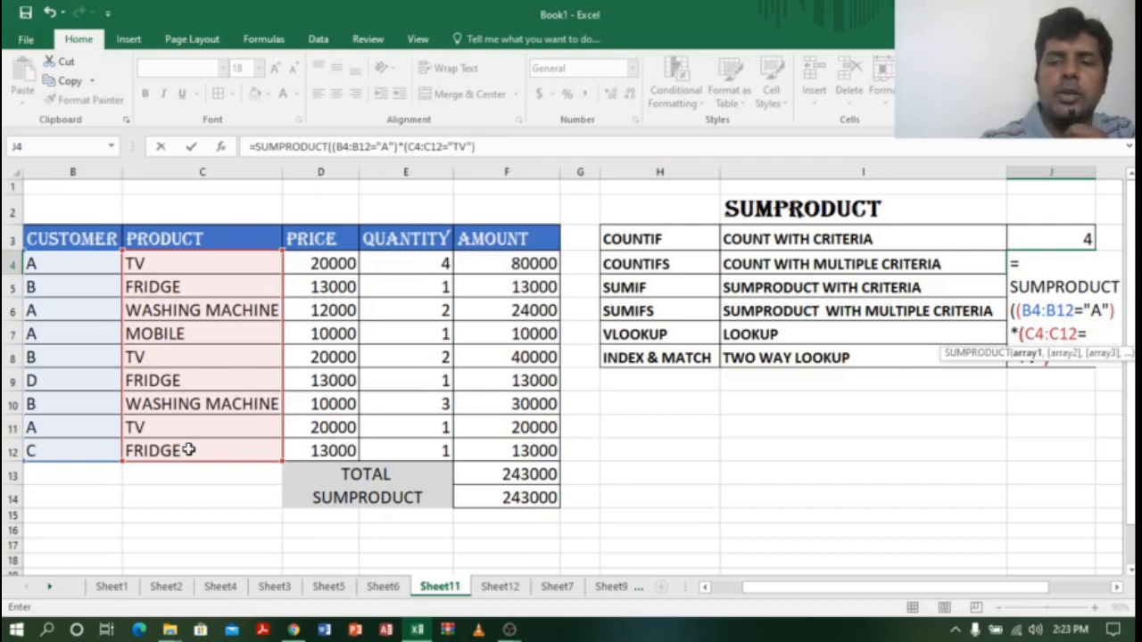
text())
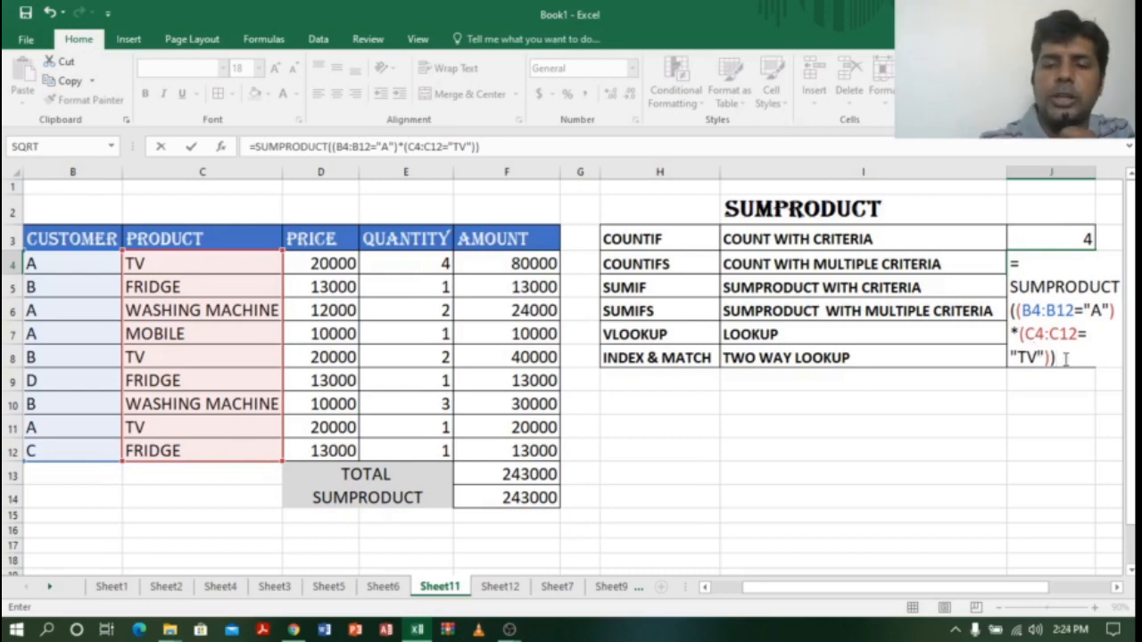
key(Return)
click(1080, 261)
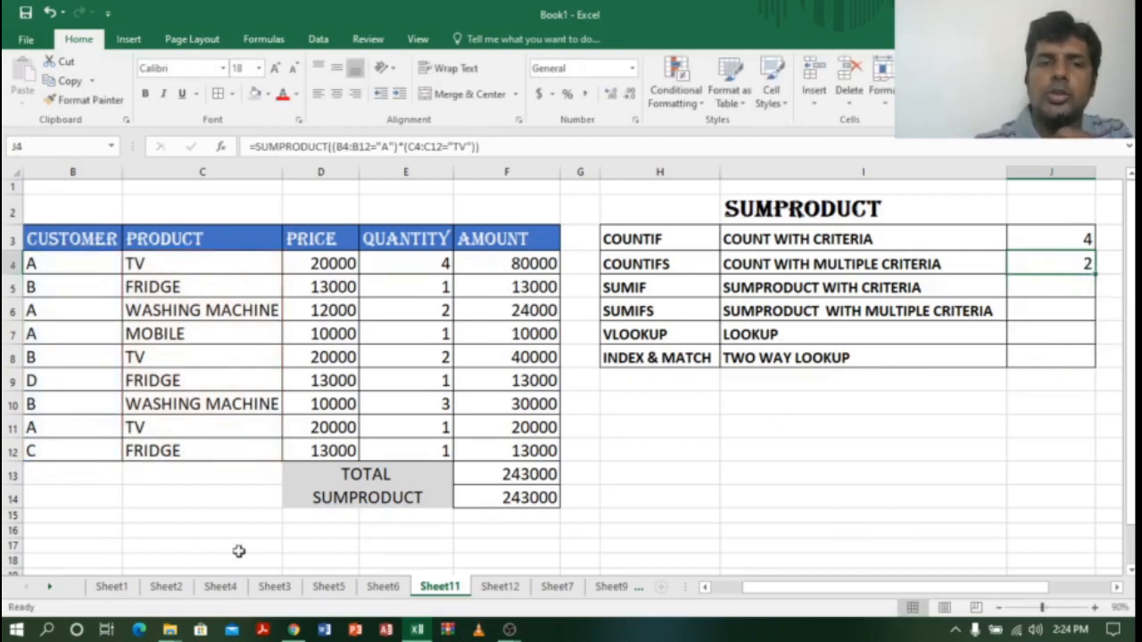
drag(44, 264, 522, 264)
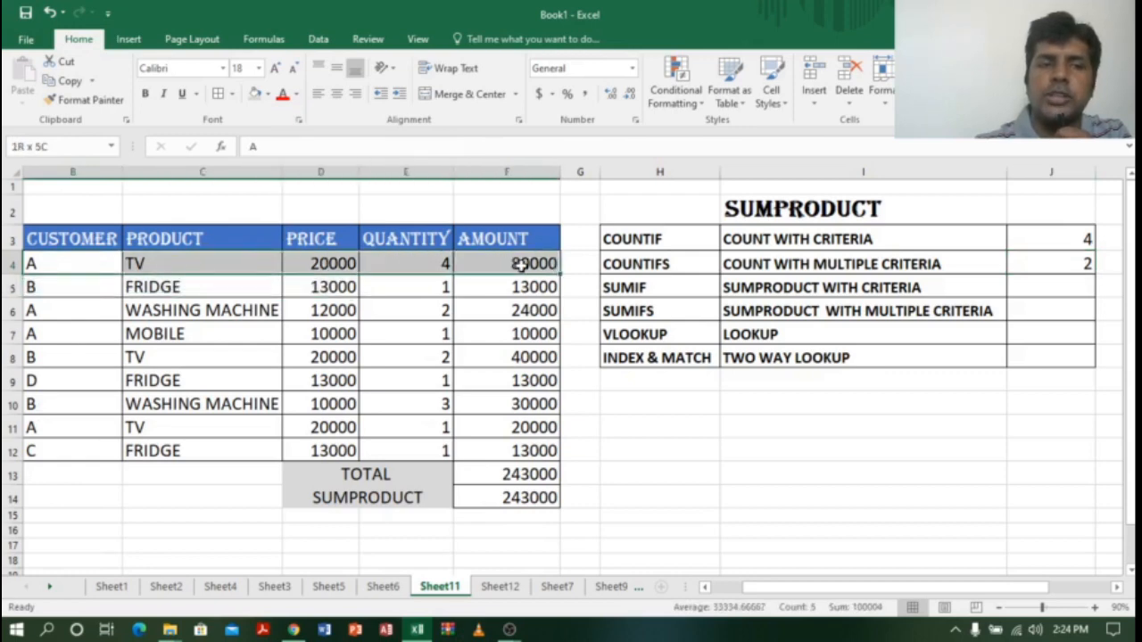
click(70, 288)
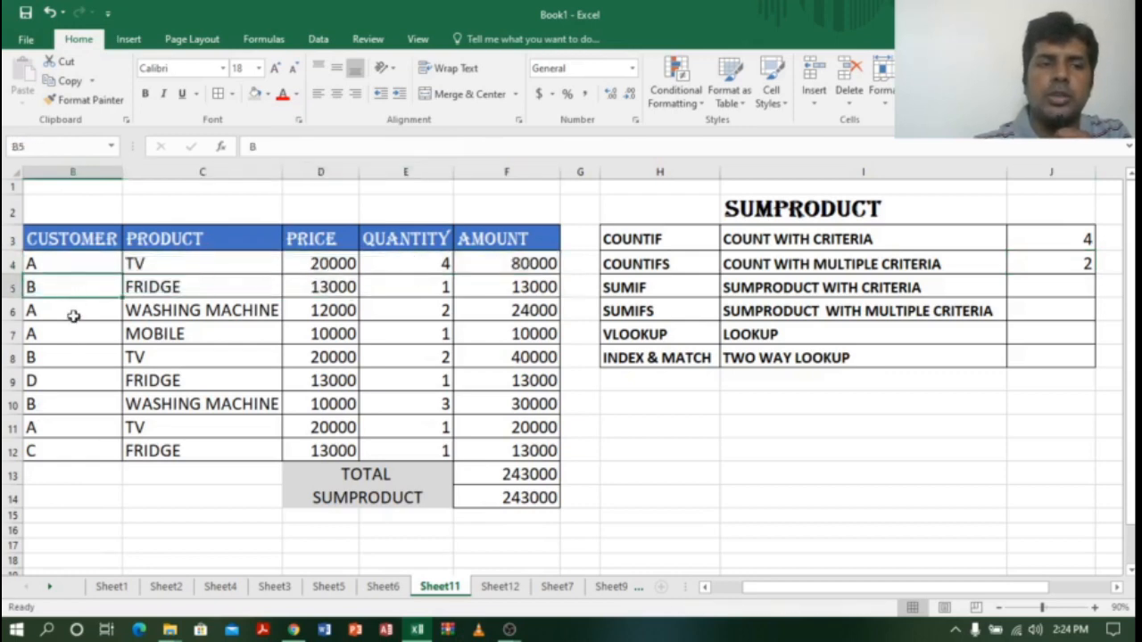
click(76, 310)
click(79, 333)
click(81, 357)
click(83, 381)
click(82, 406)
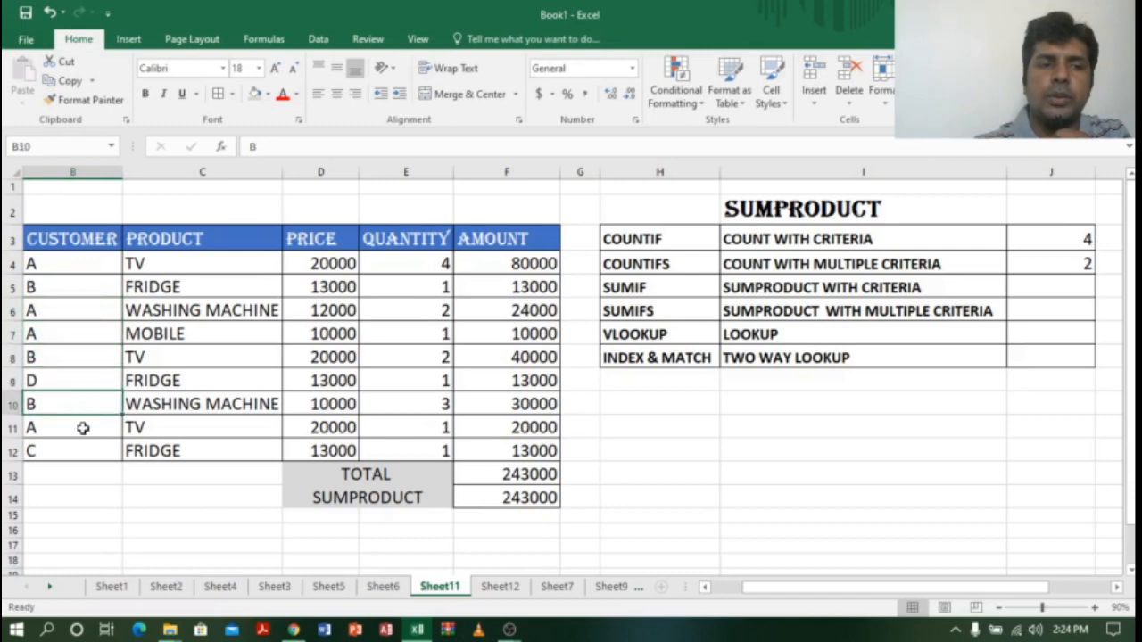
click(82, 428)
drag(45, 431, 550, 430)
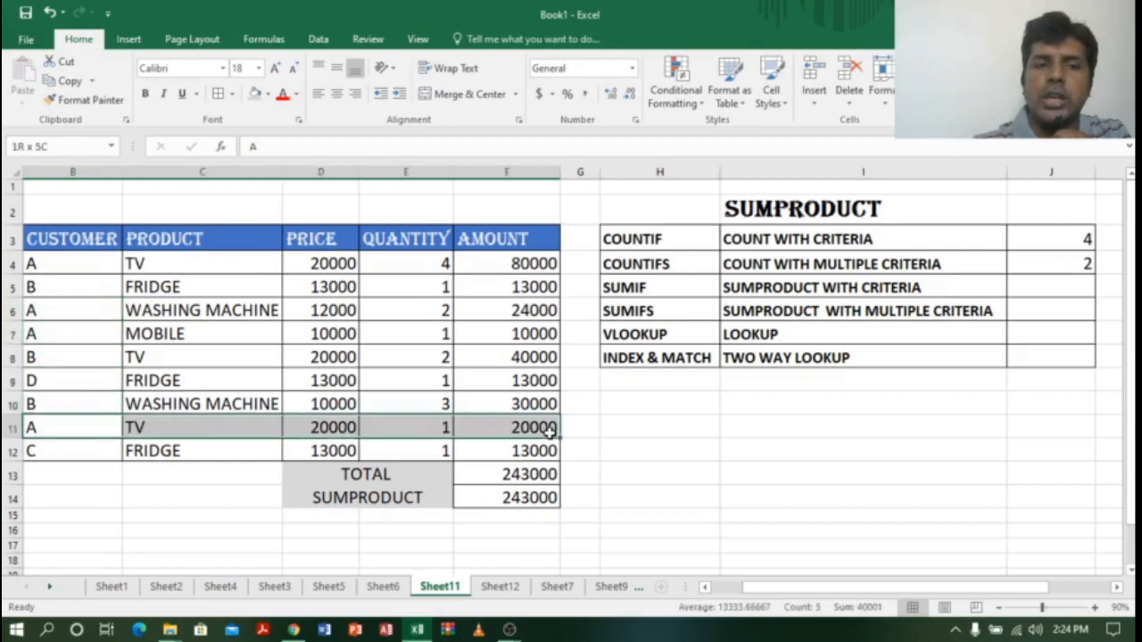
drag(77, 261, 496, 264)
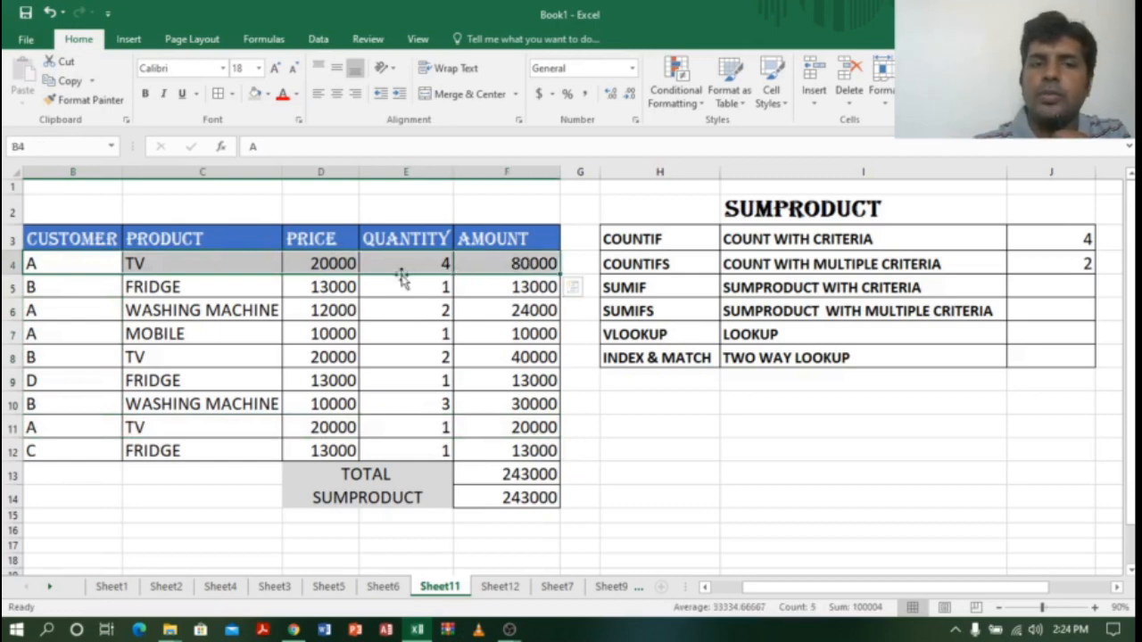
click(395, 259)
click(530, 266)
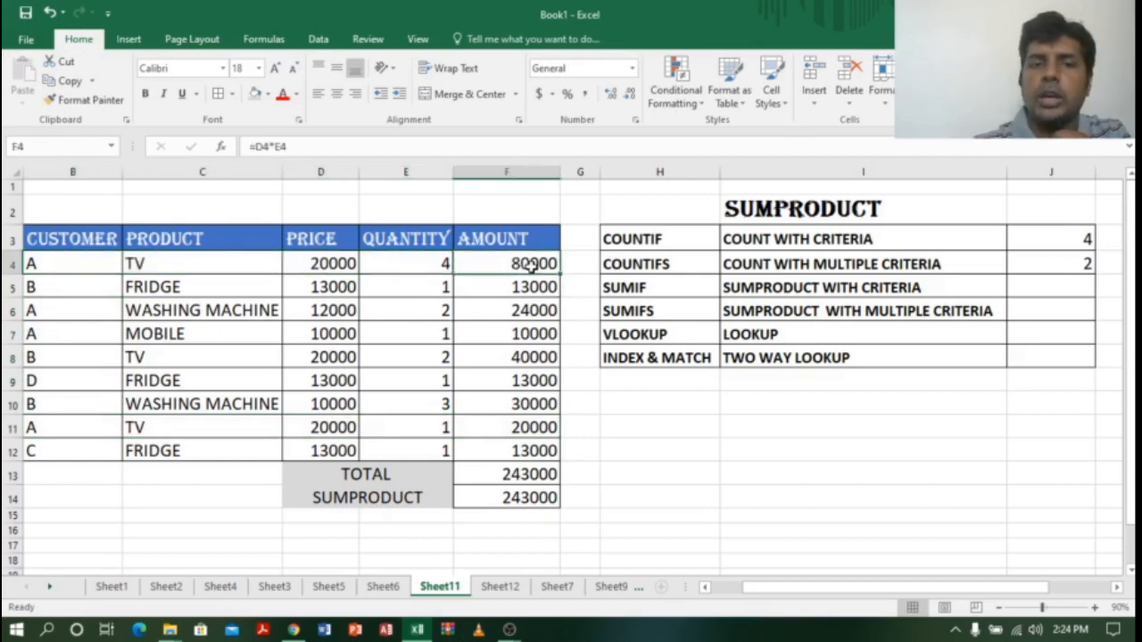
click(48, 428)
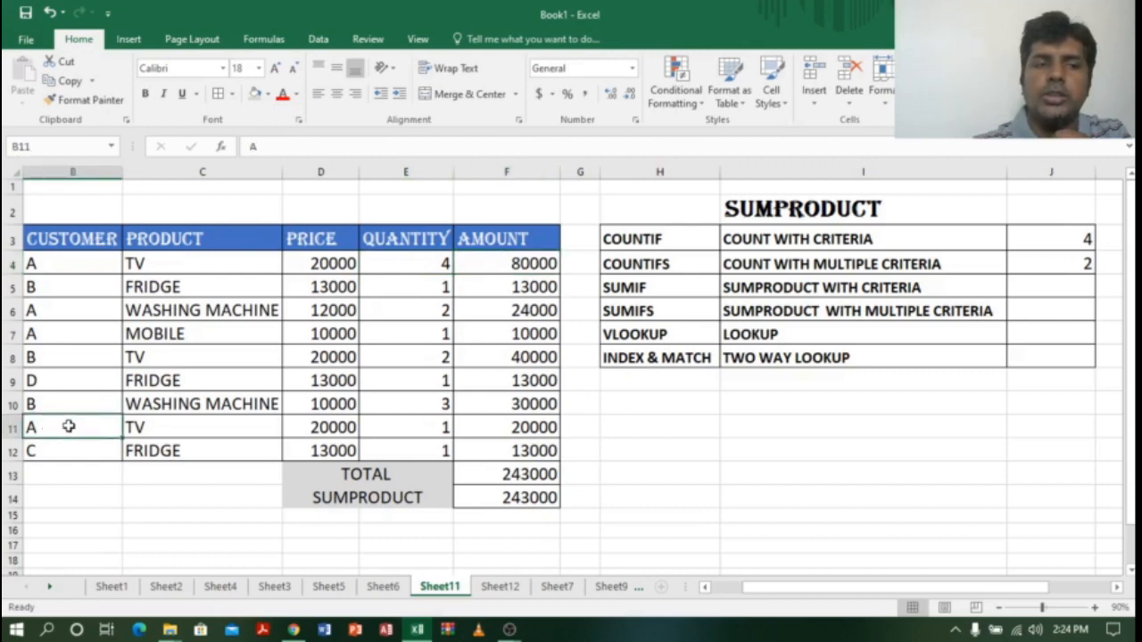
click(186, 428)
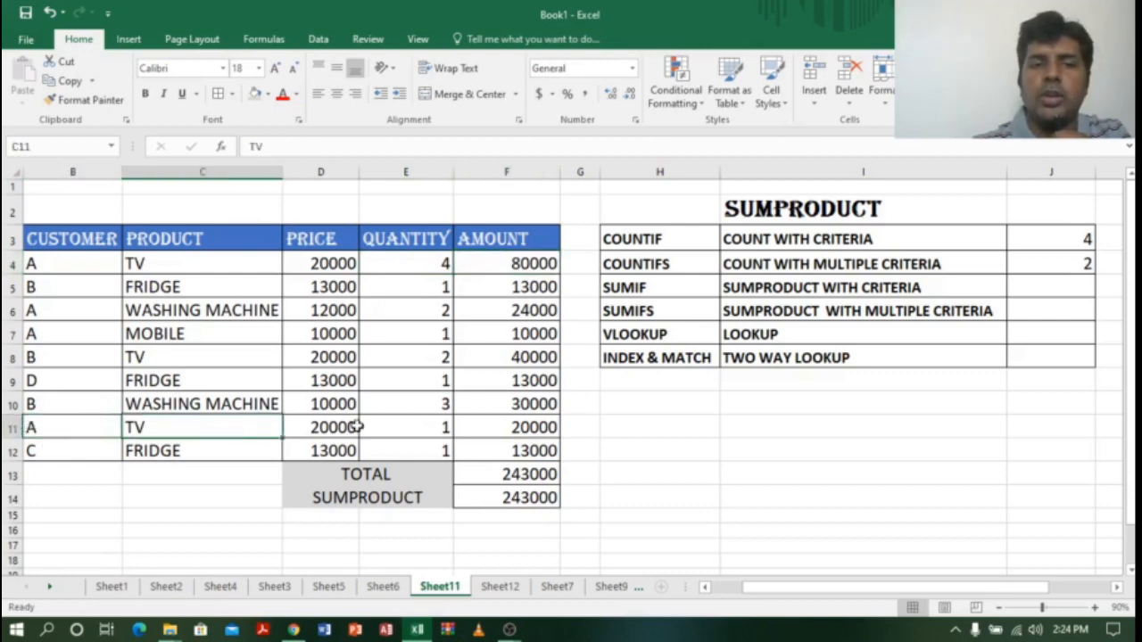
click(451, 427)
click(519, 434)
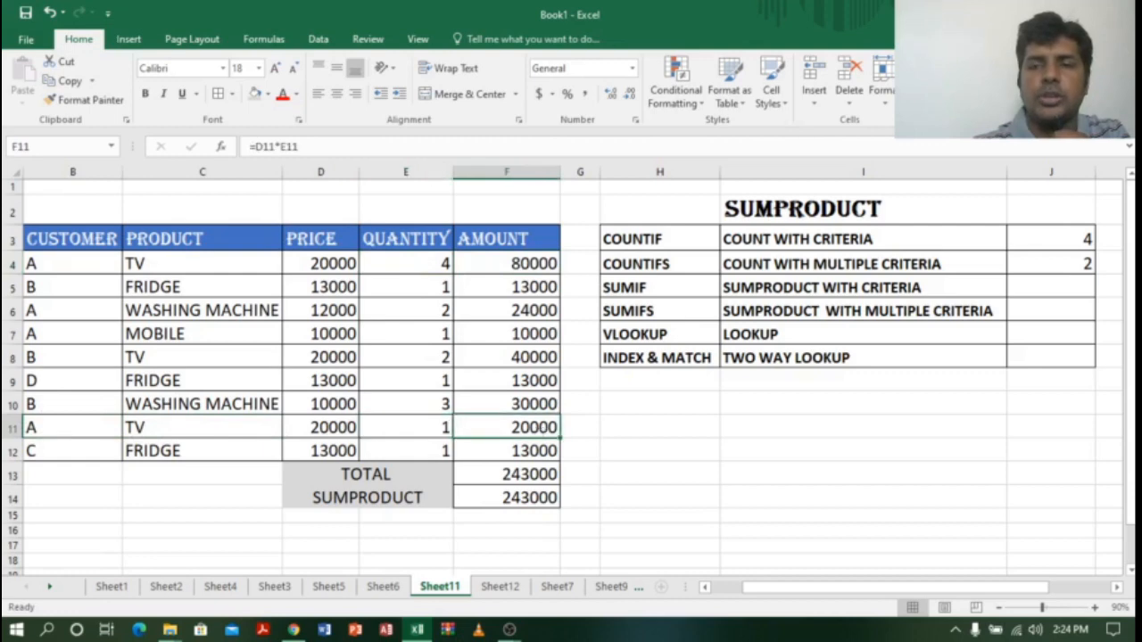
click(1071, 261)
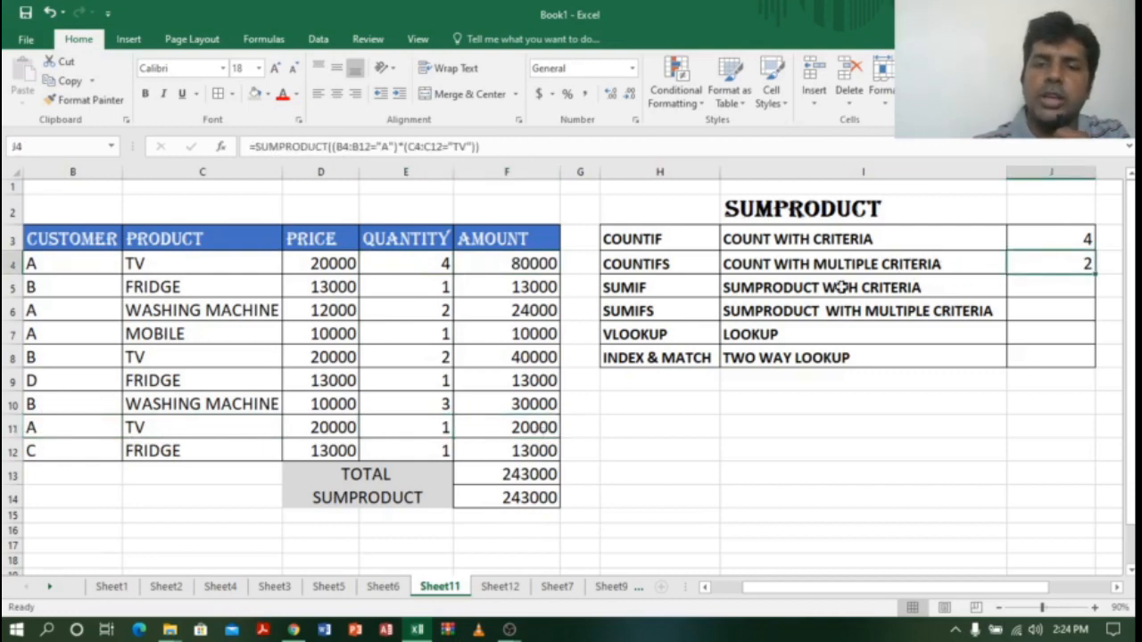
click(1042, 288)
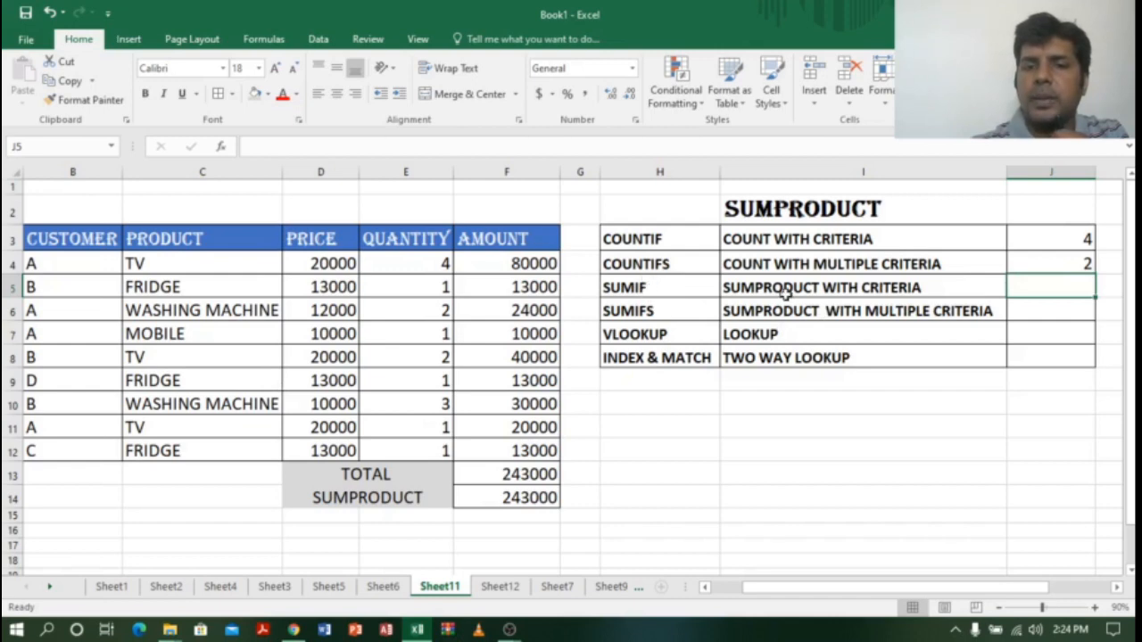
click(674, 288)
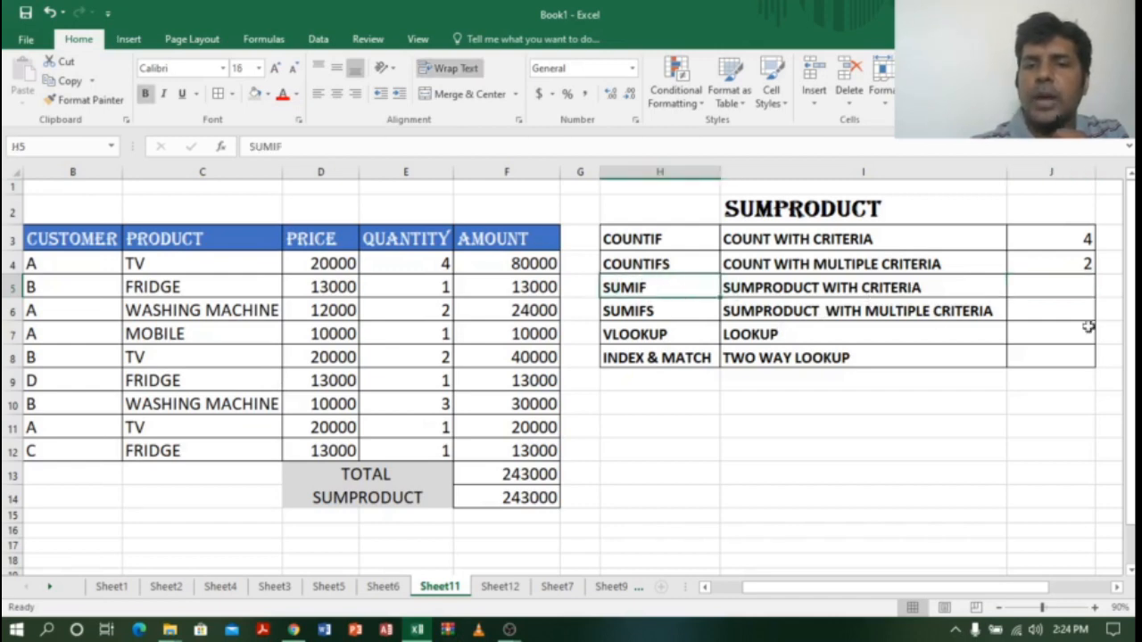
click(1058, 283)
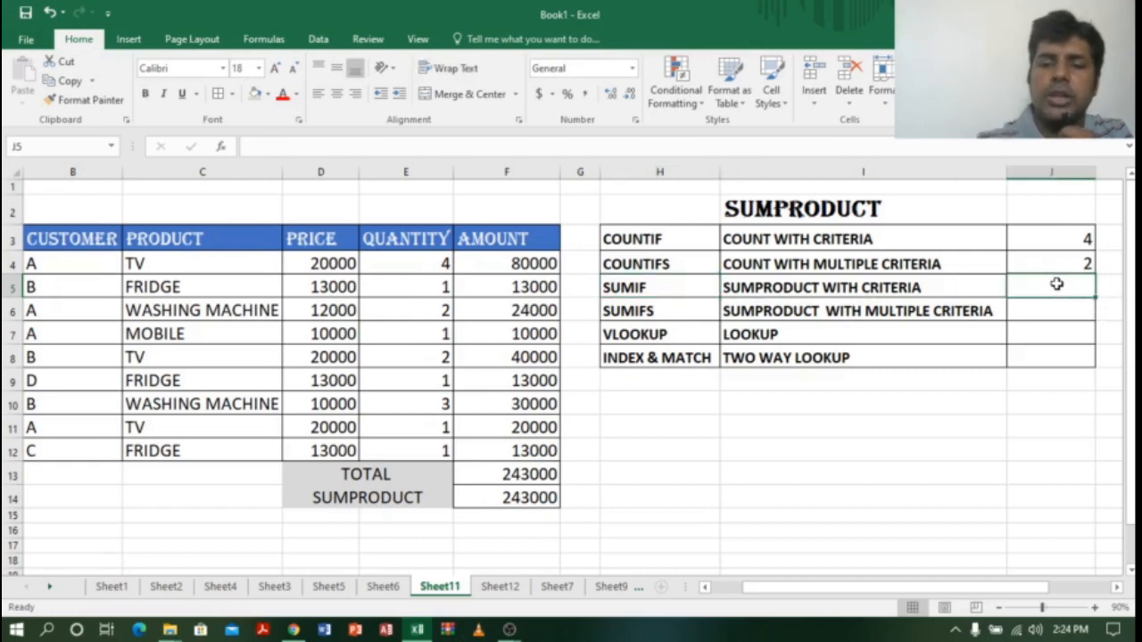
Step: Type =SUMPRODUCT((D4:D12*E4:E12)*B4:B12="B") in J5, selecting each range with the mouse
text(=SUM)
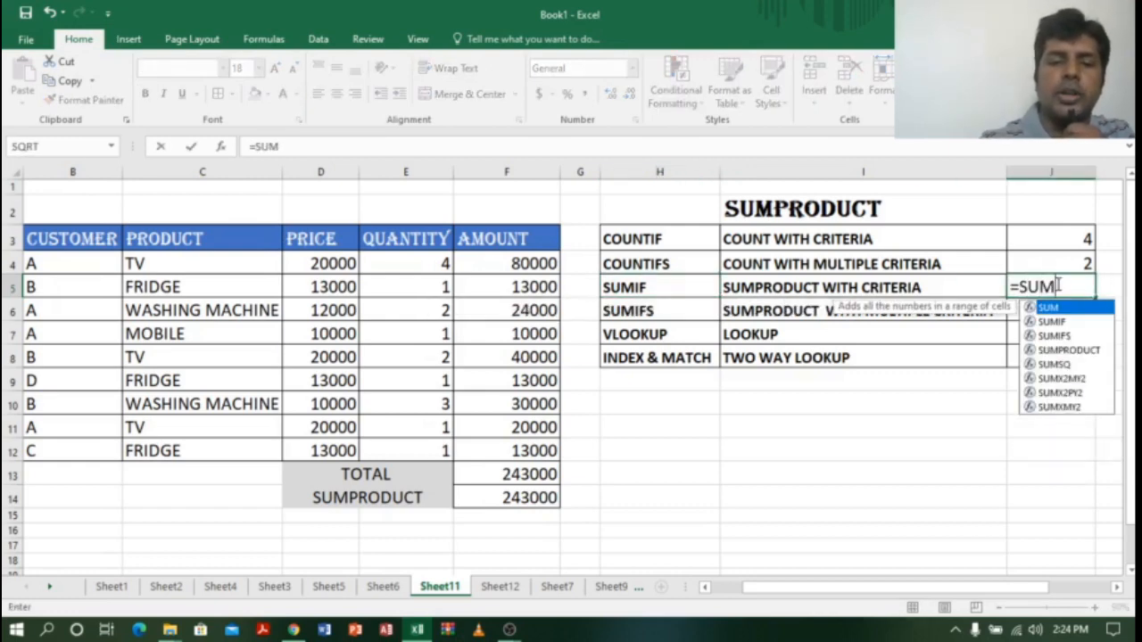
text(P)
key(Tab)
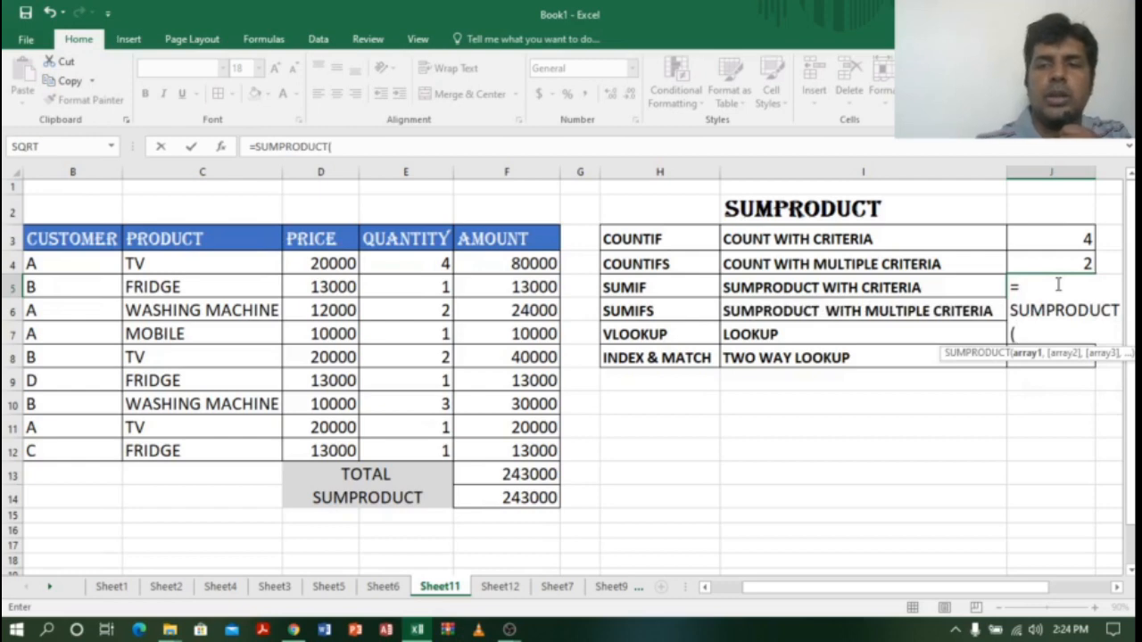
text(()
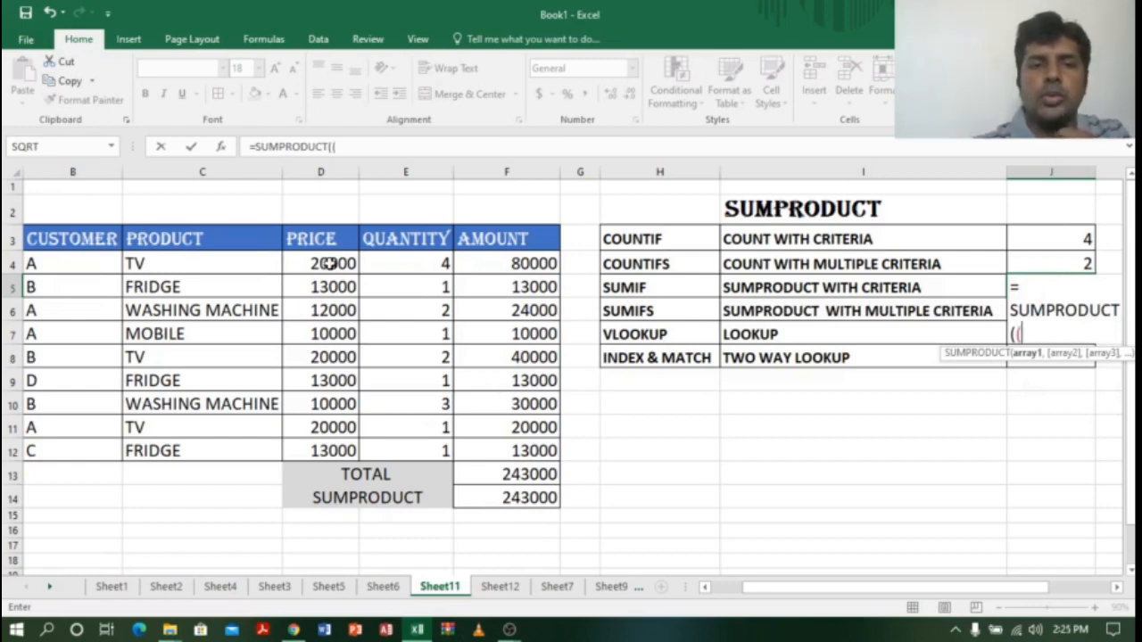
drag(330, 261, 333, 451)
text(*)
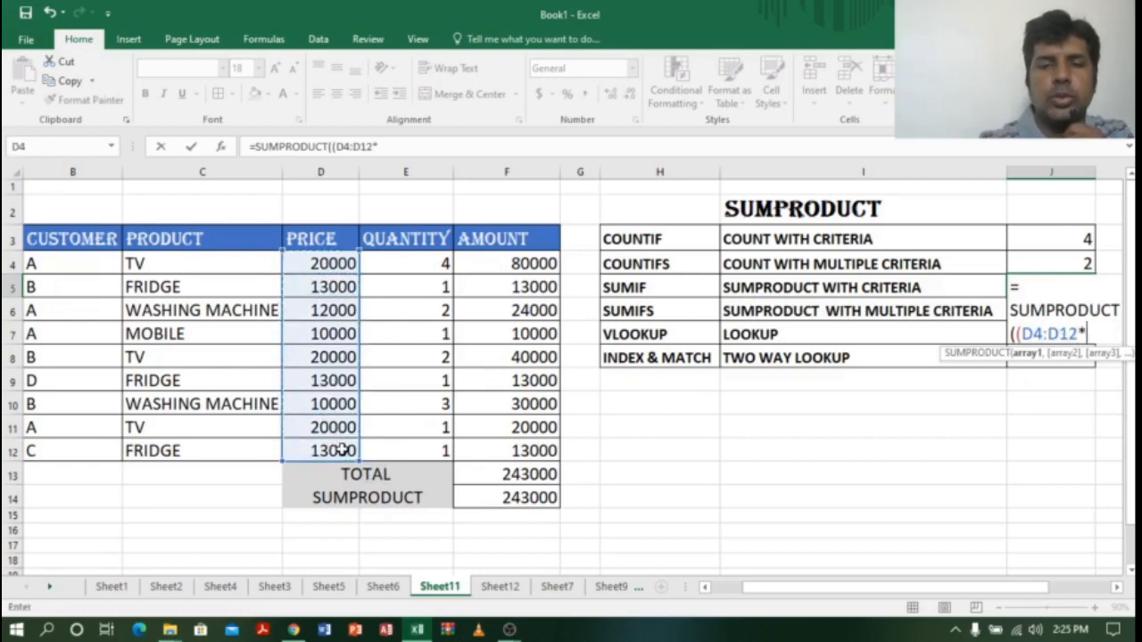
drag(440, 263, 444, 453)
text())
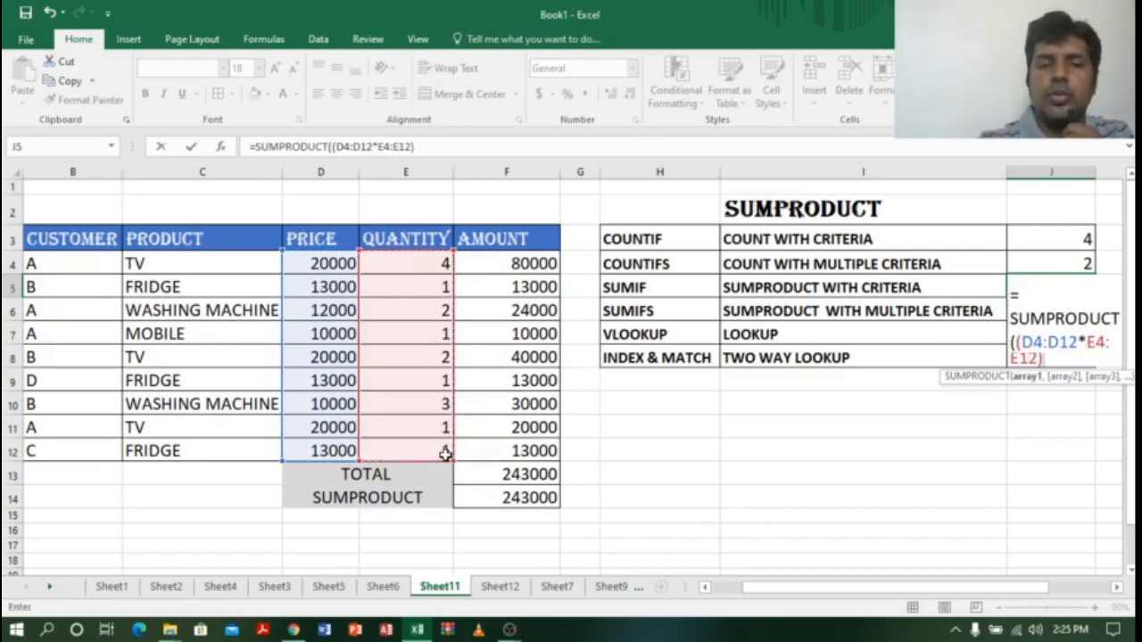
text(*)
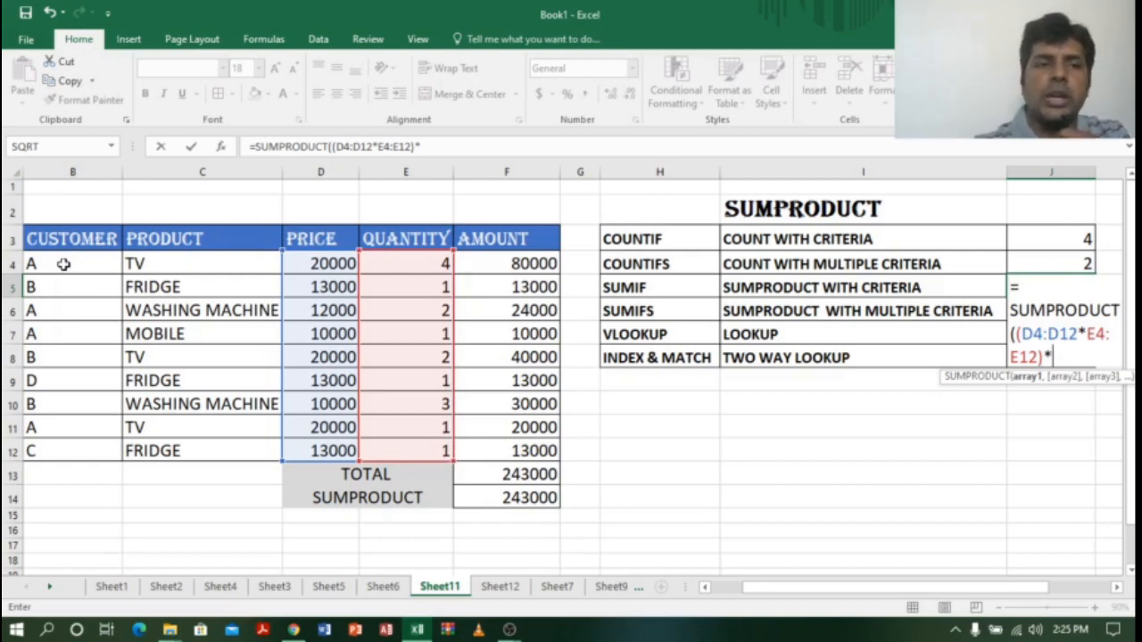
drag(64, 263, 79, 452)
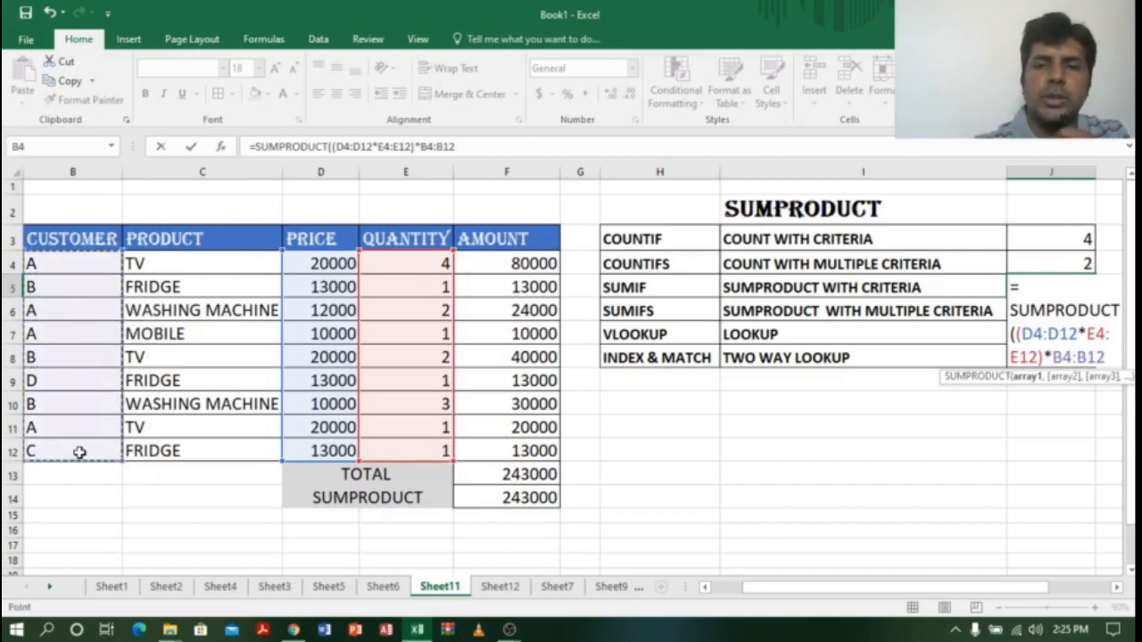
text(=)
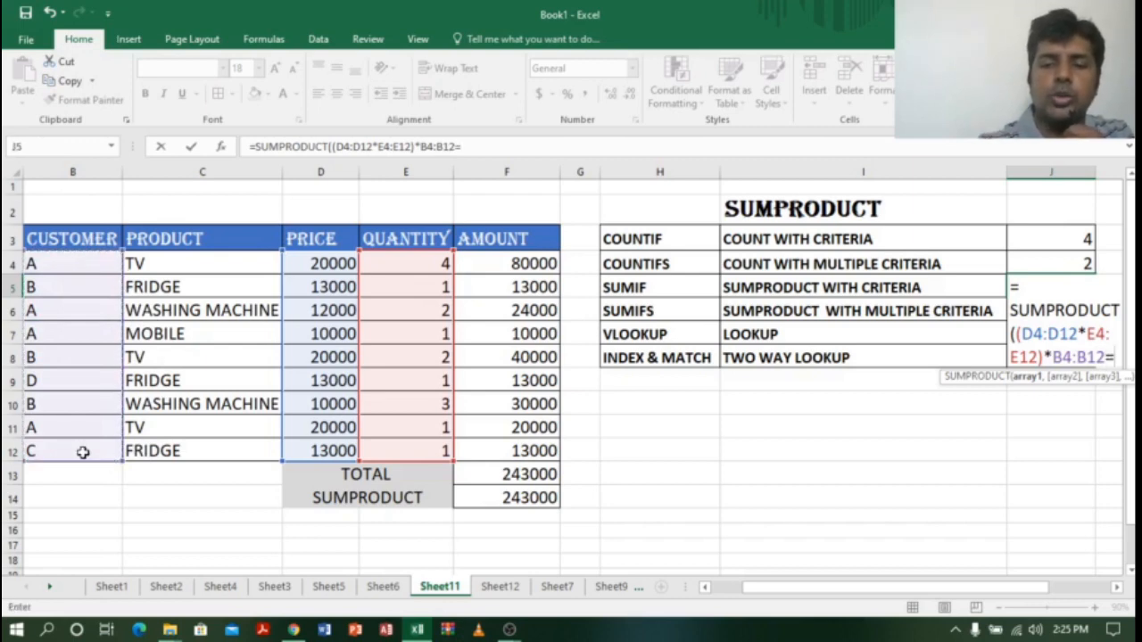
text("B)
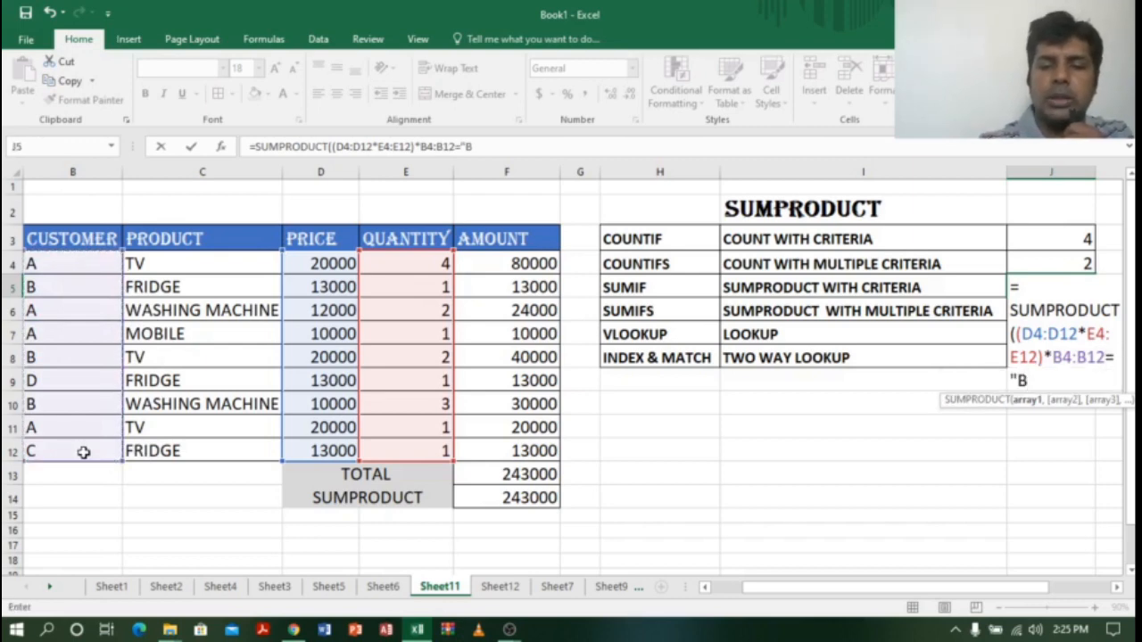
text("))
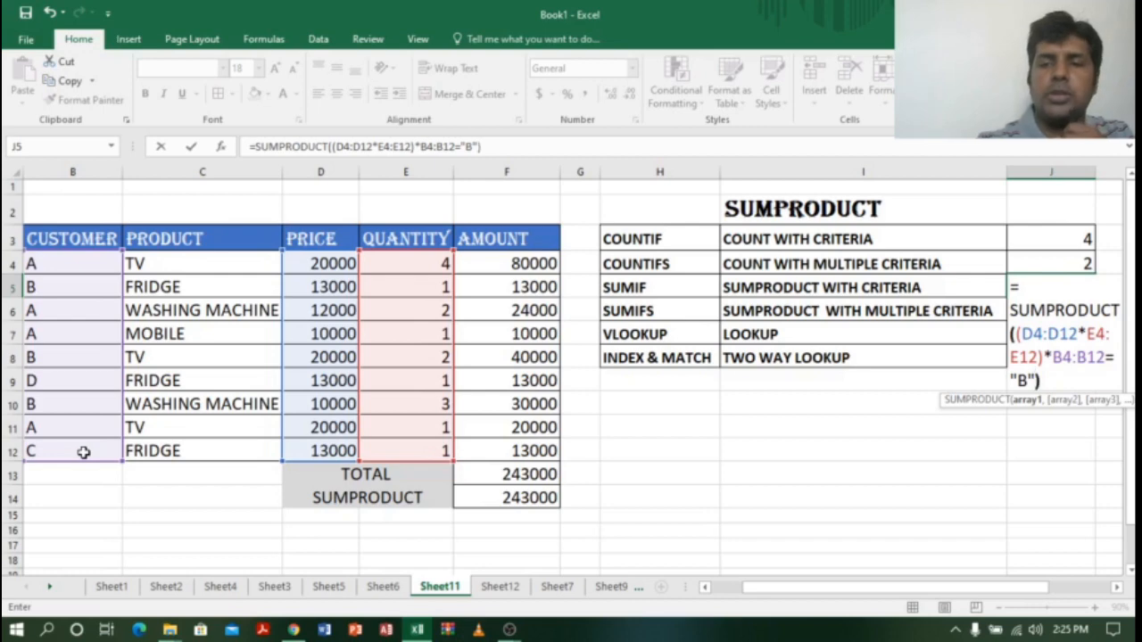
Step: Wrap the customer B condition in brackets and commit the J5 formula
click(1053, 356)
text(()
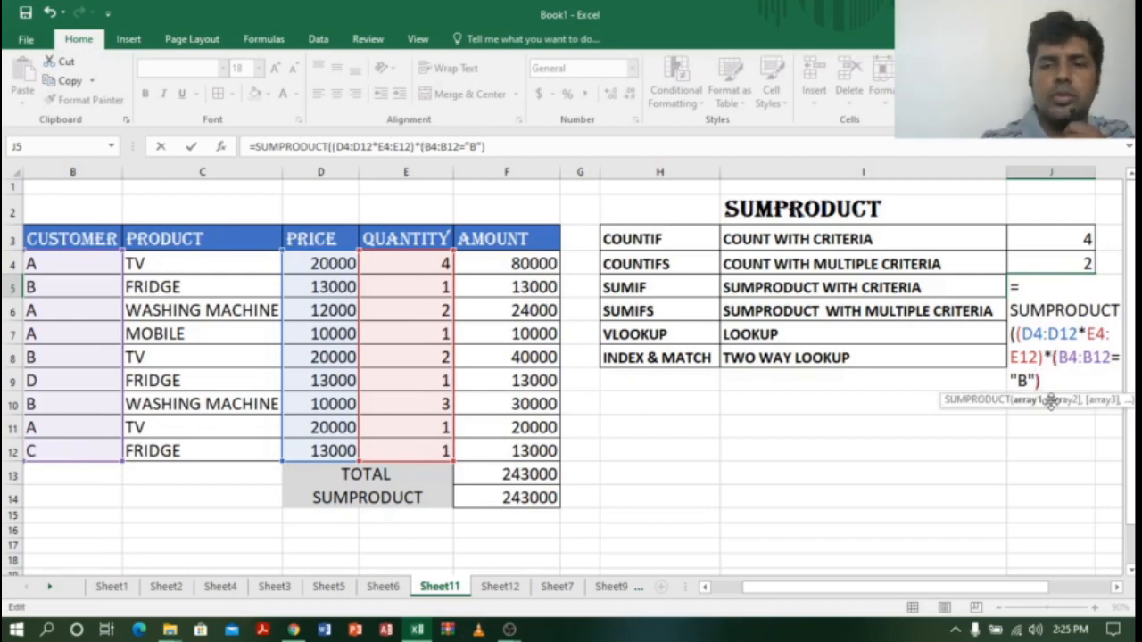
click(1051, 379)
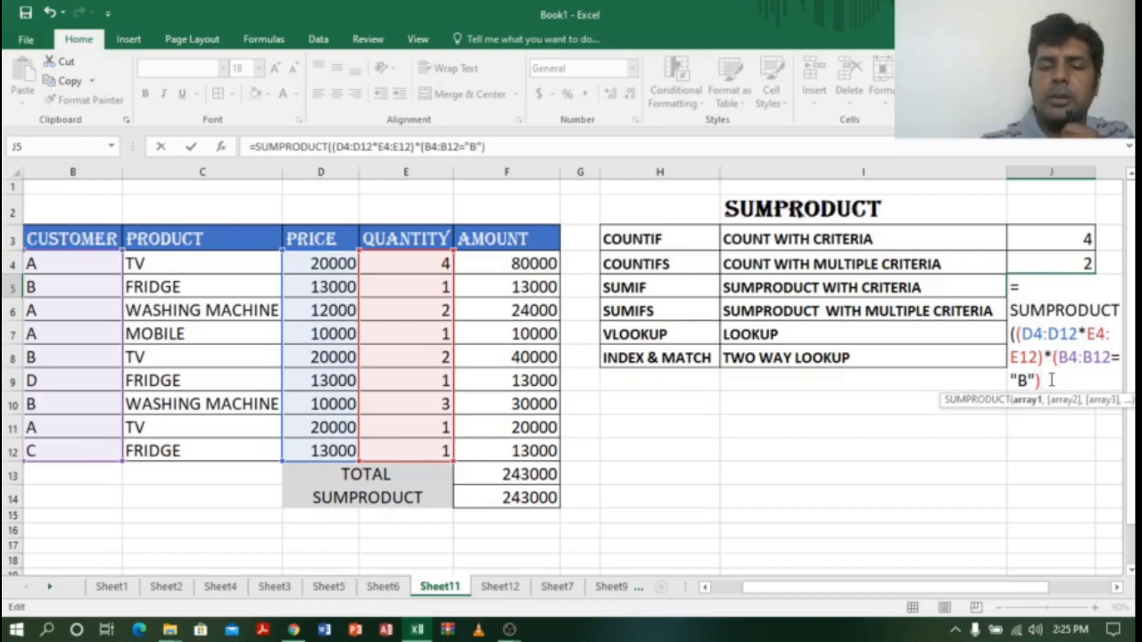
text())
key(Return)
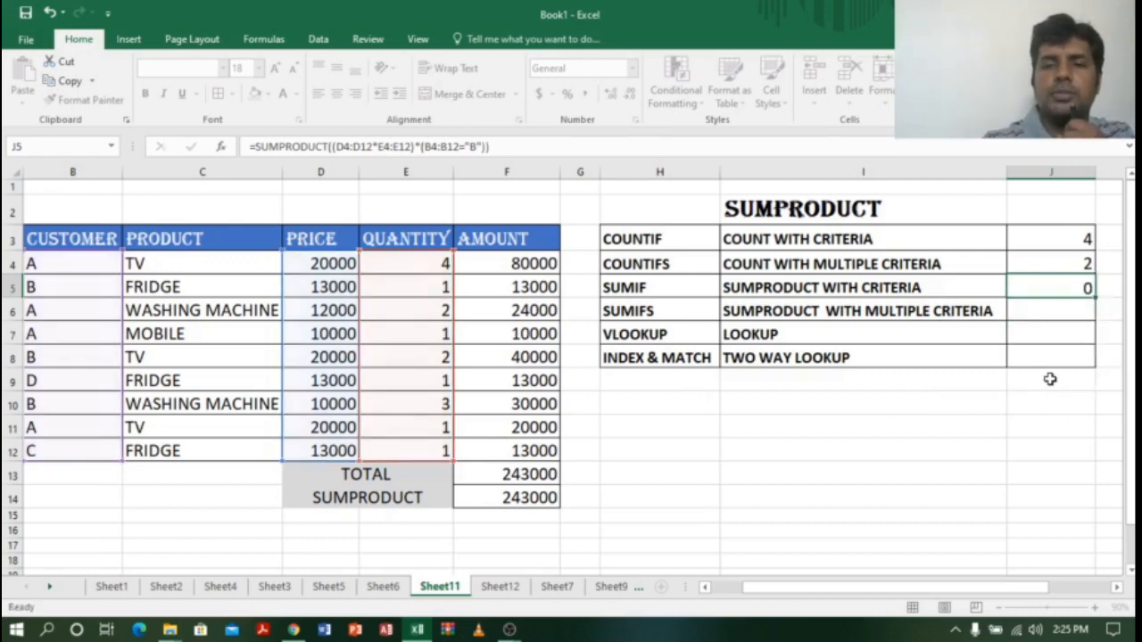
click(1070, 284)
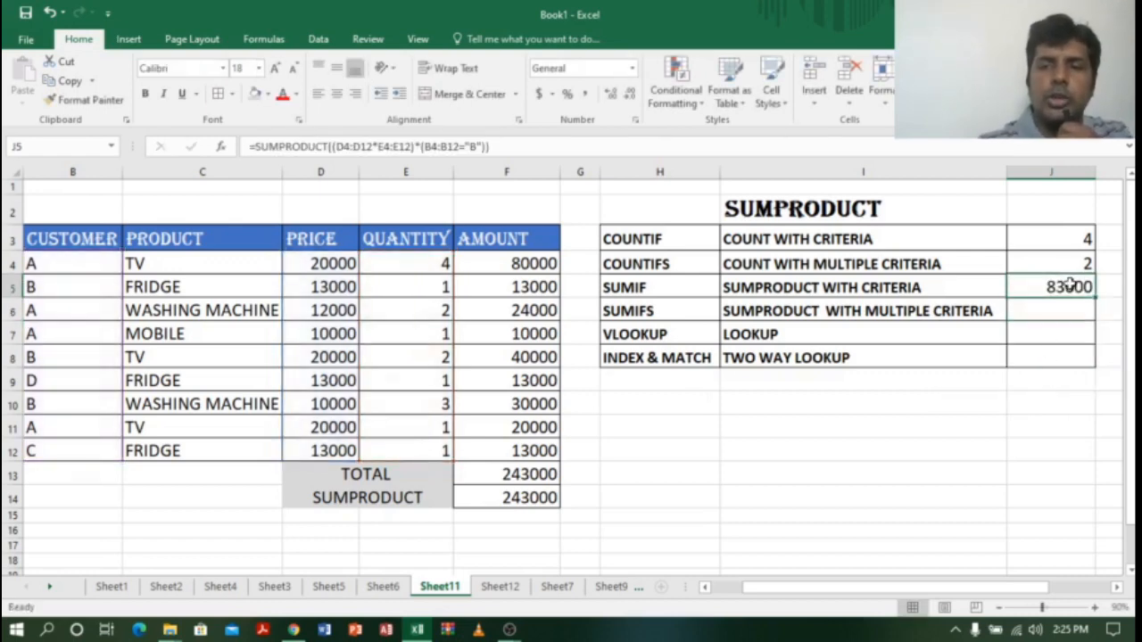
drag(40, 286, 550, 288)
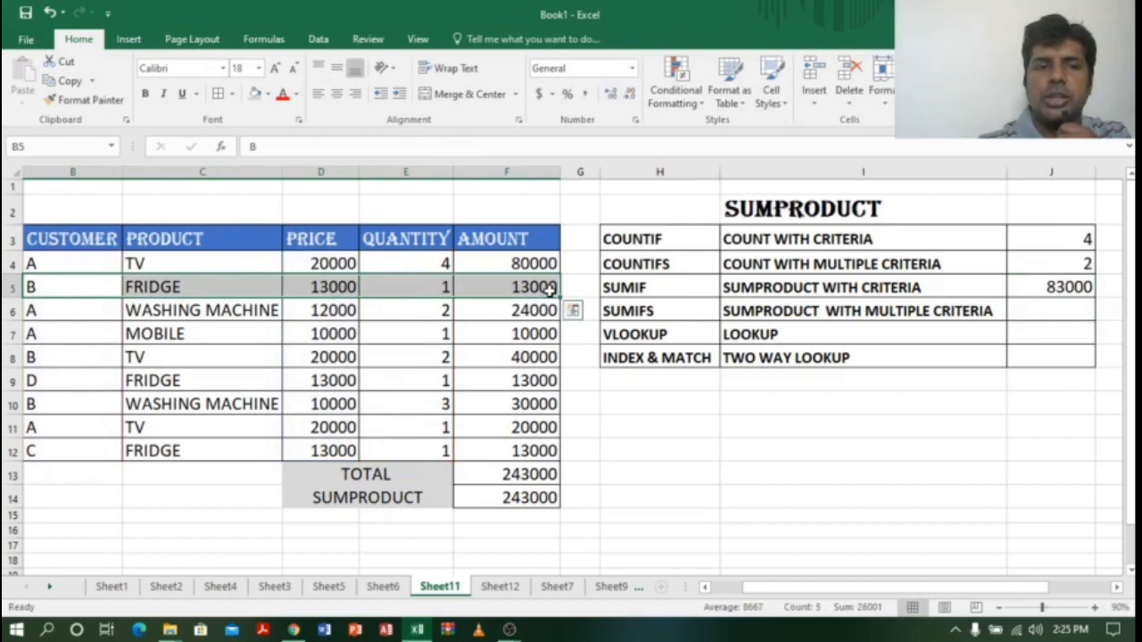
drag(50, 359, 529, 355)
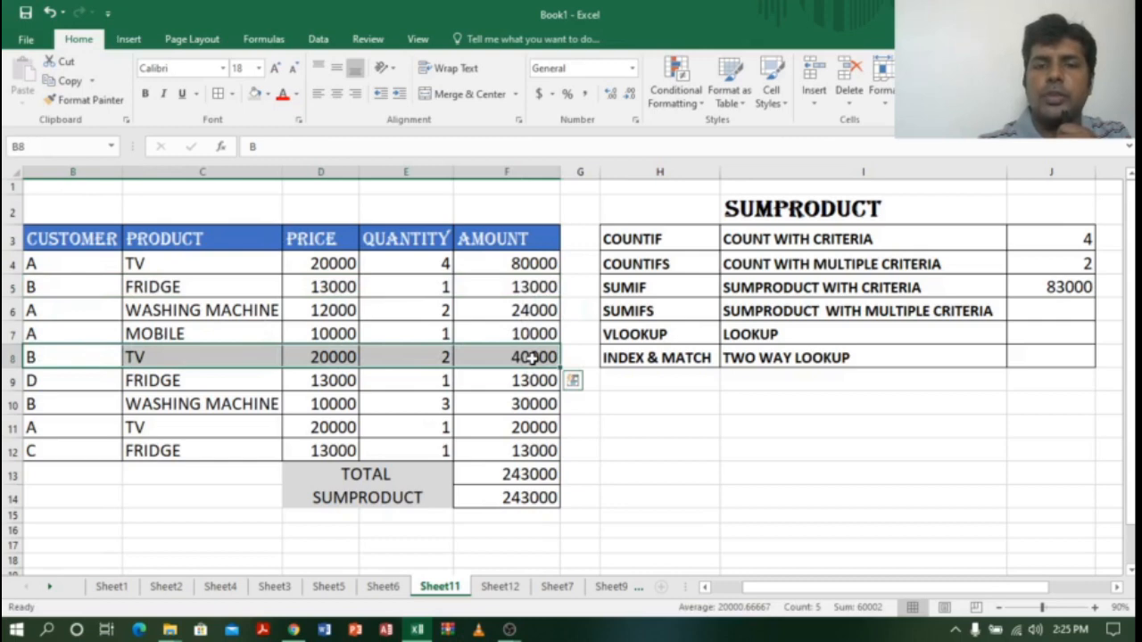
drag(47, 404, 526, 403)
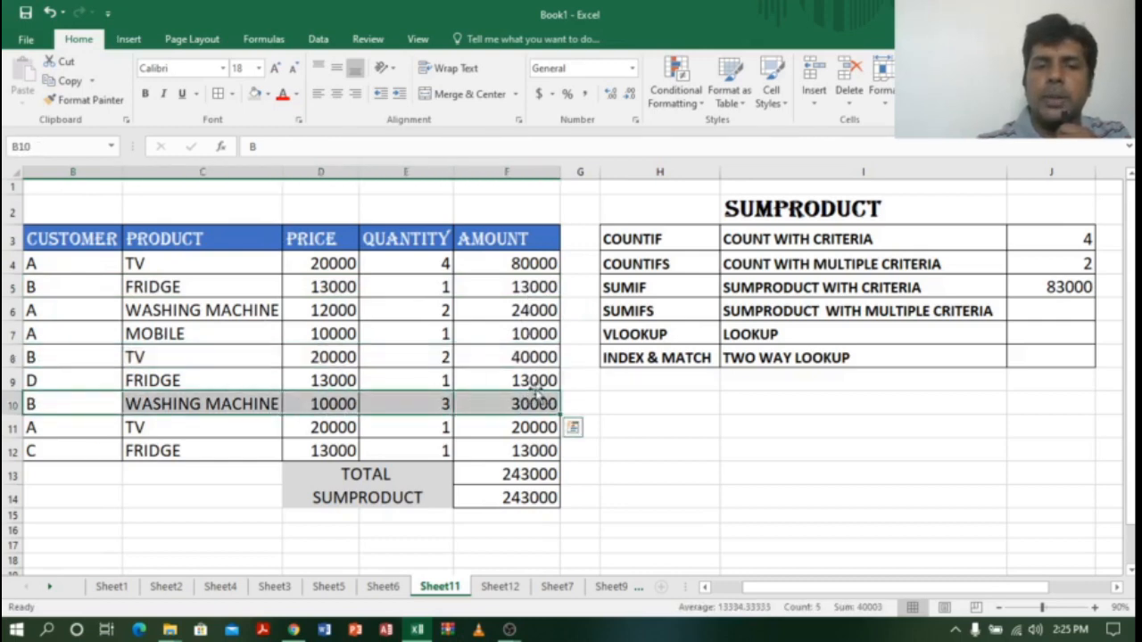
click(1070, 287)
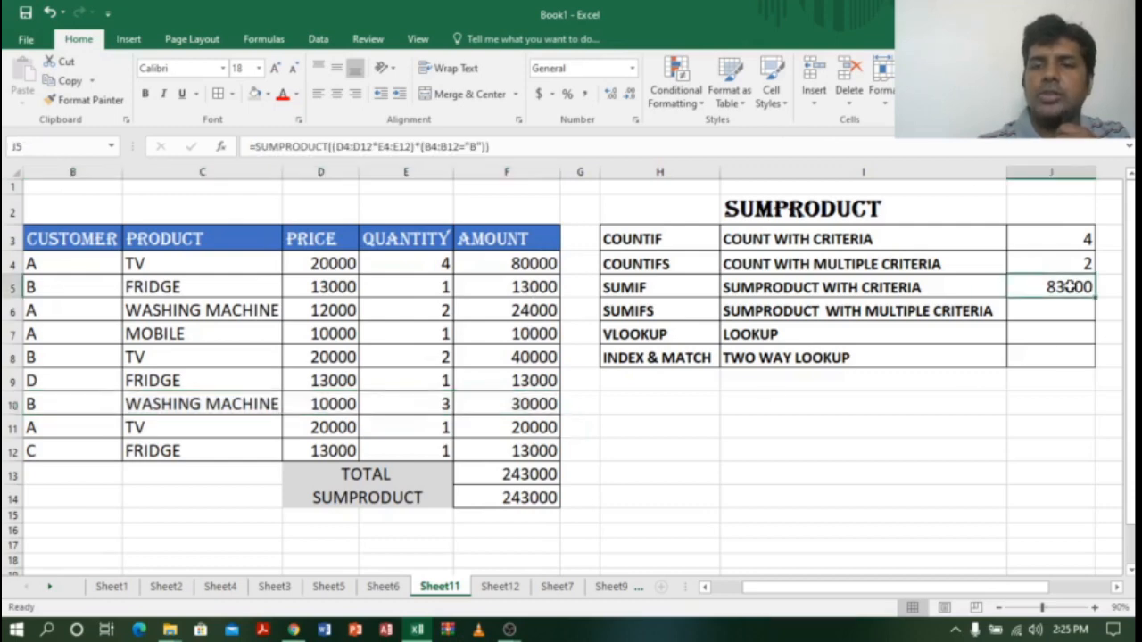
click(1061, 313)
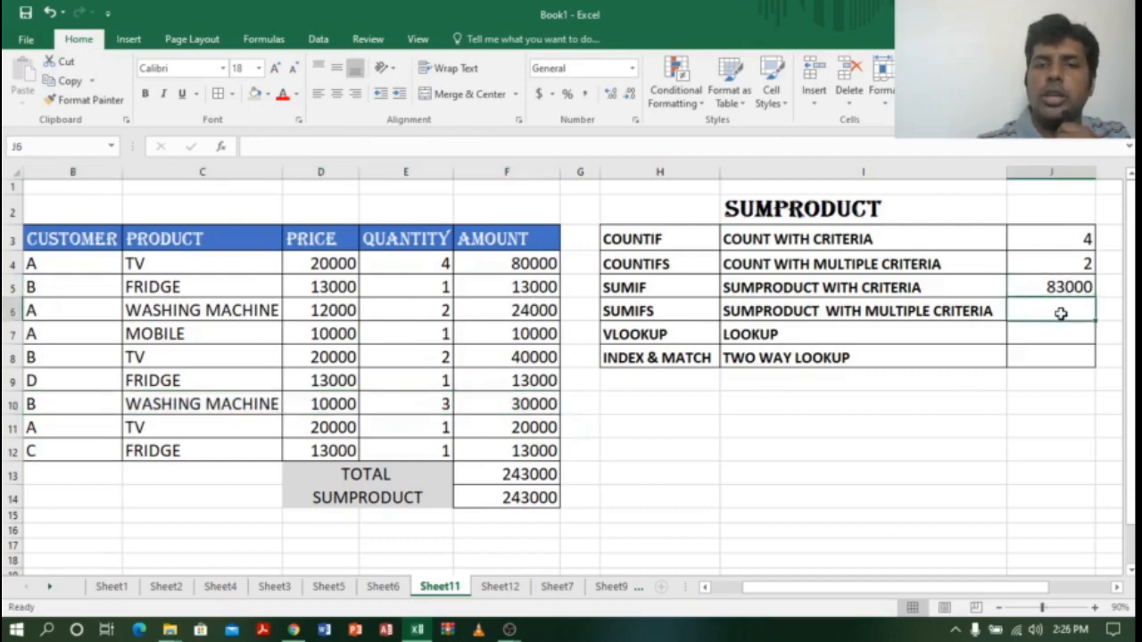
click(773, 316)
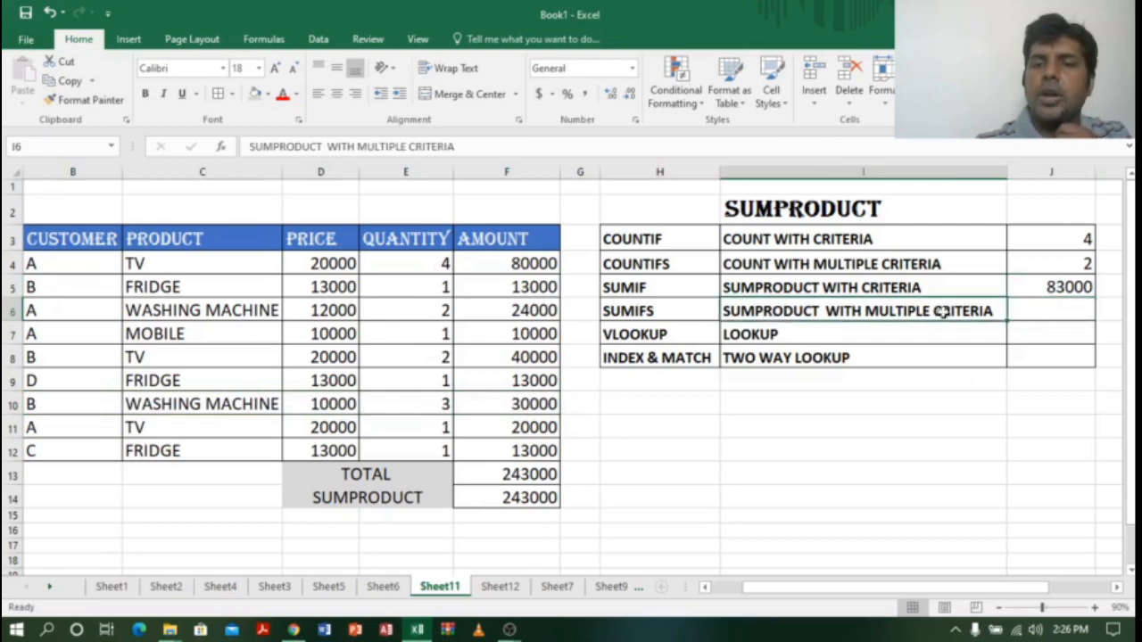
click(933, 413)
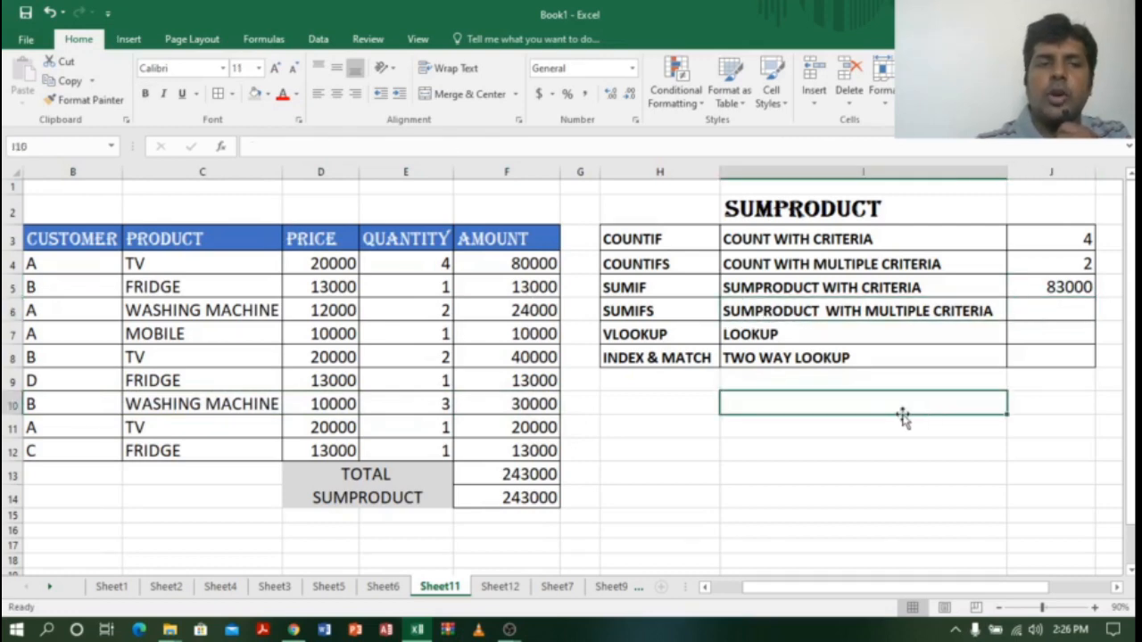
click(77, 171)
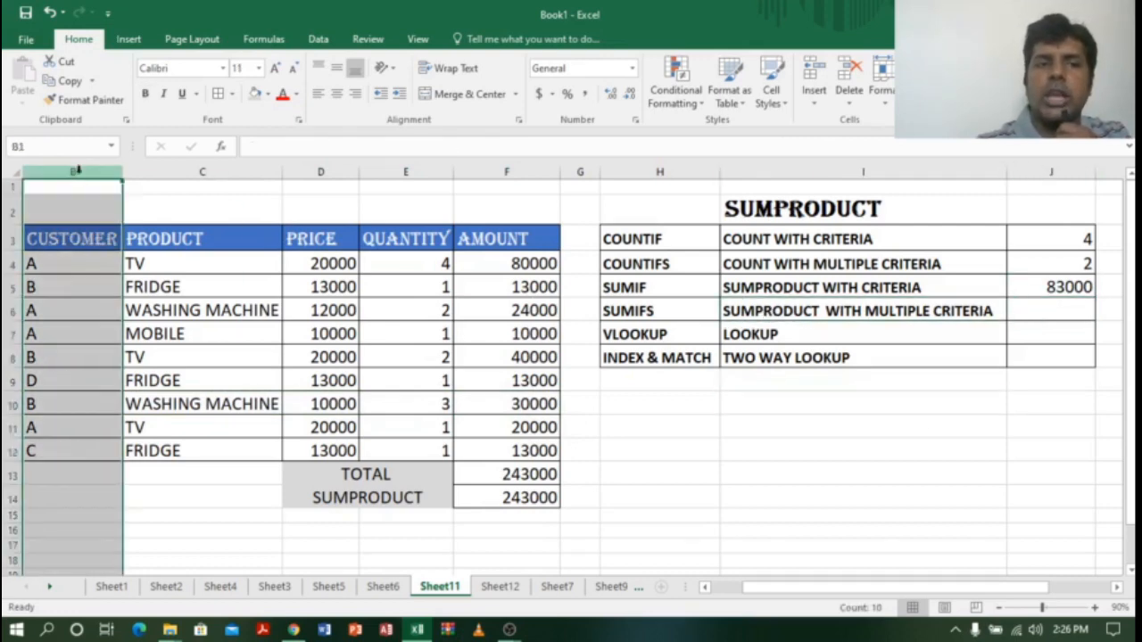
click(223, 174)
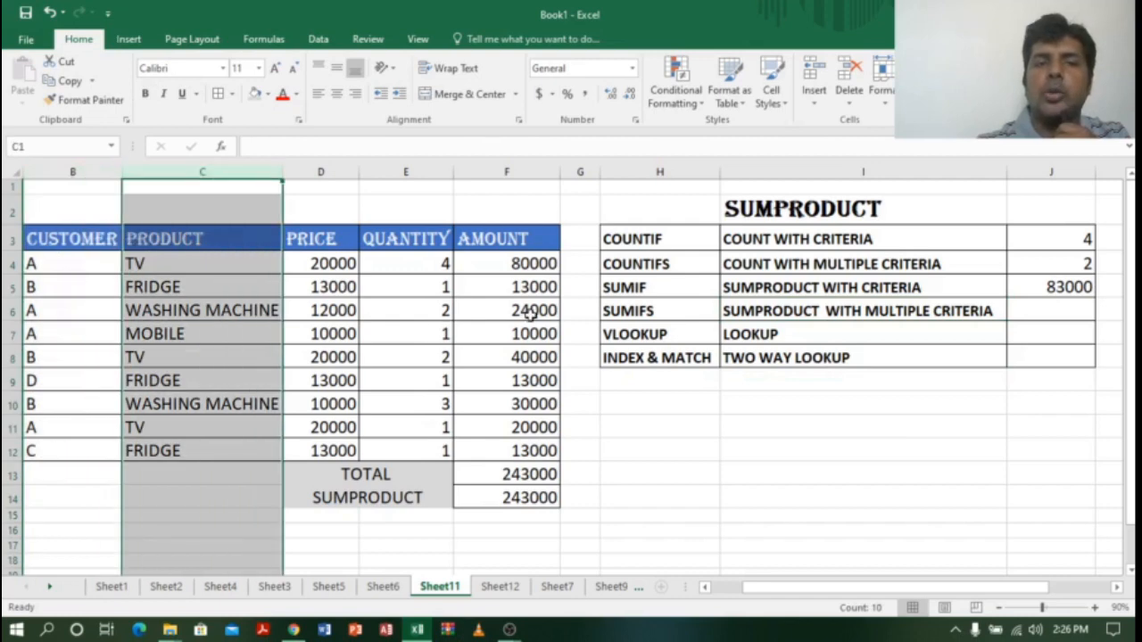
click(809, 384)
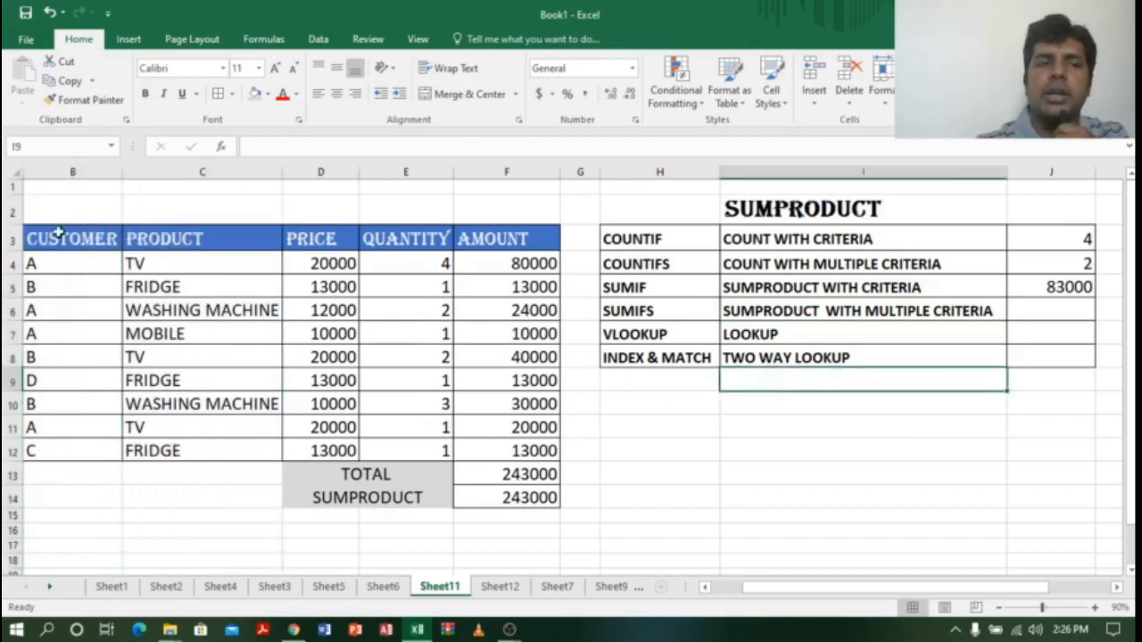
click(57, 172)
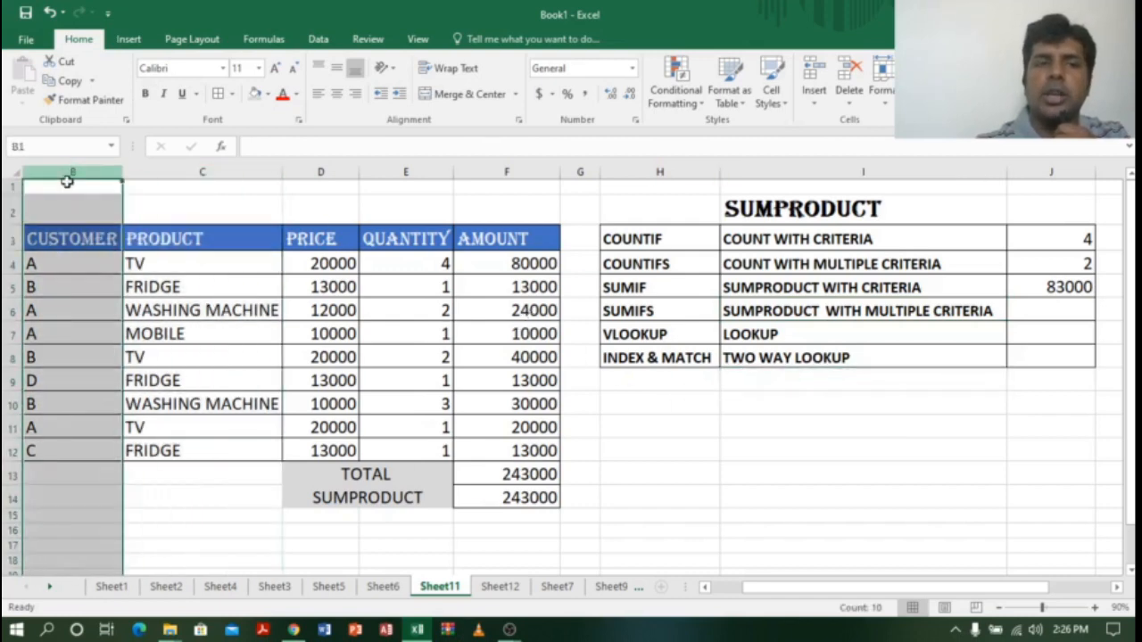
click(200, 170)
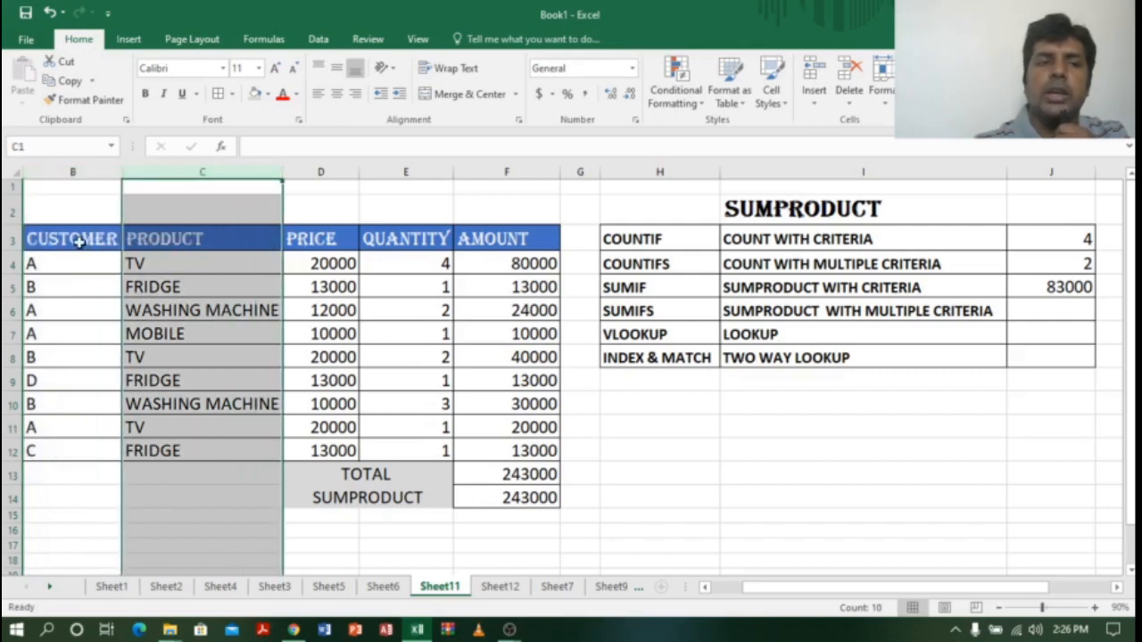
click(71, 174)
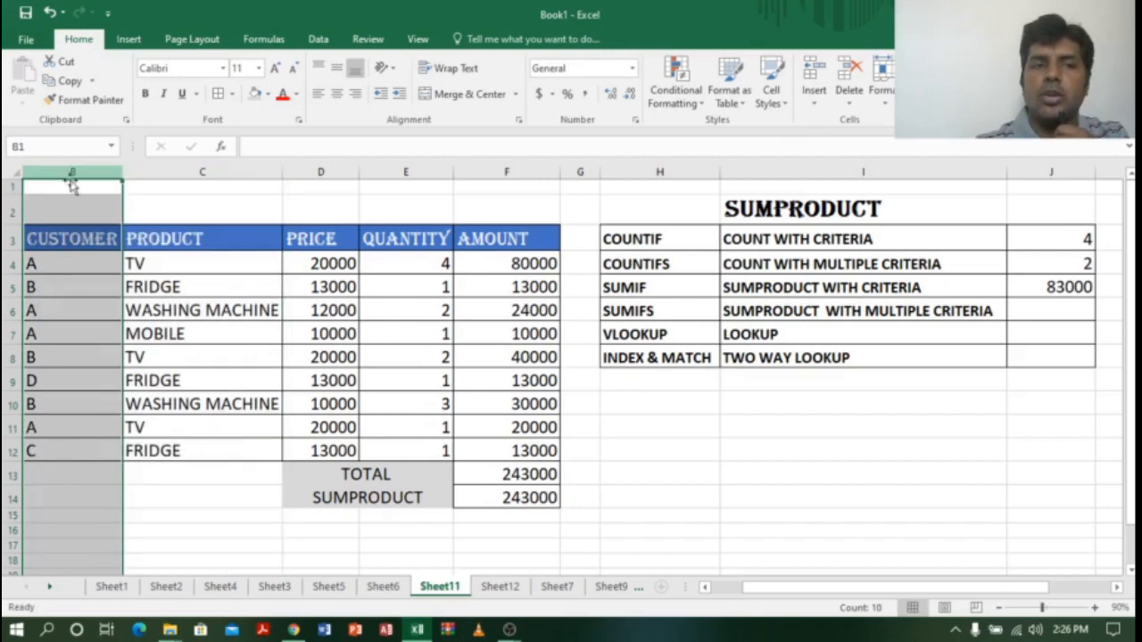
click(219, 171)
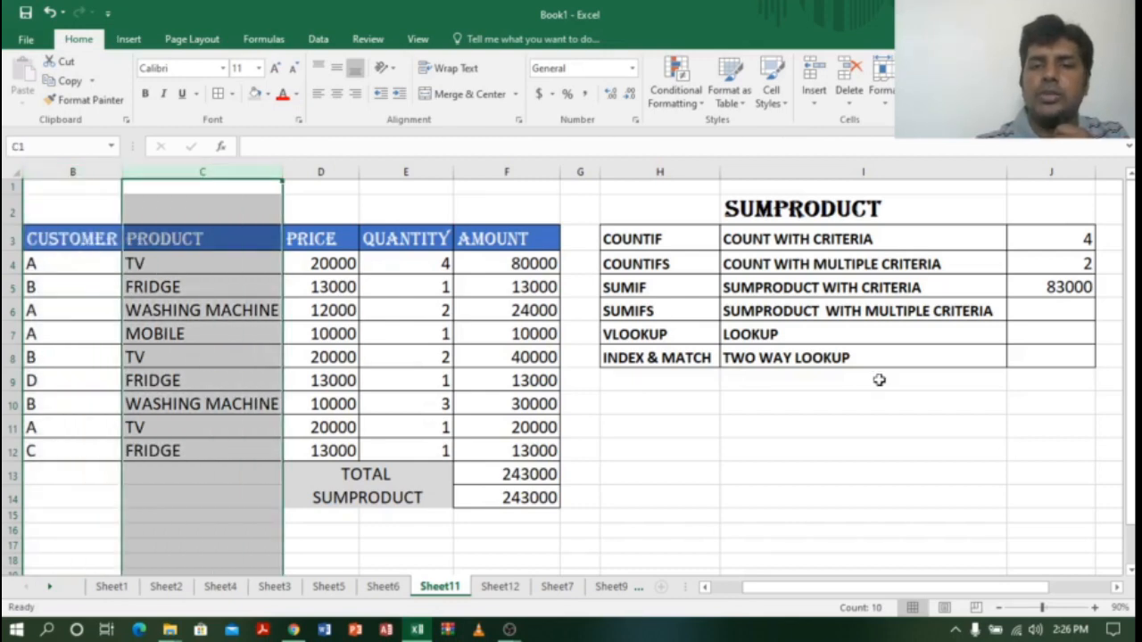
click(1058, 304)
Step: Begin J6 with =SUMPRODUCT((D4:D12*E4:E12)*, selecting the PRICE and QUANTITY ranges
text(=SUM)
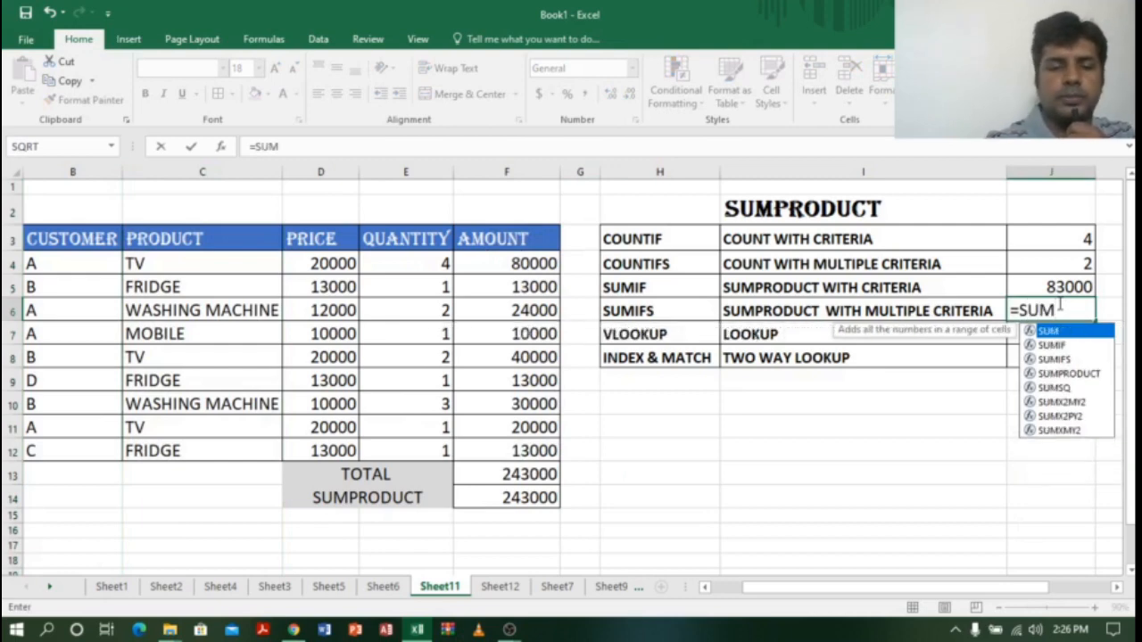
text(P)
key(Tab)
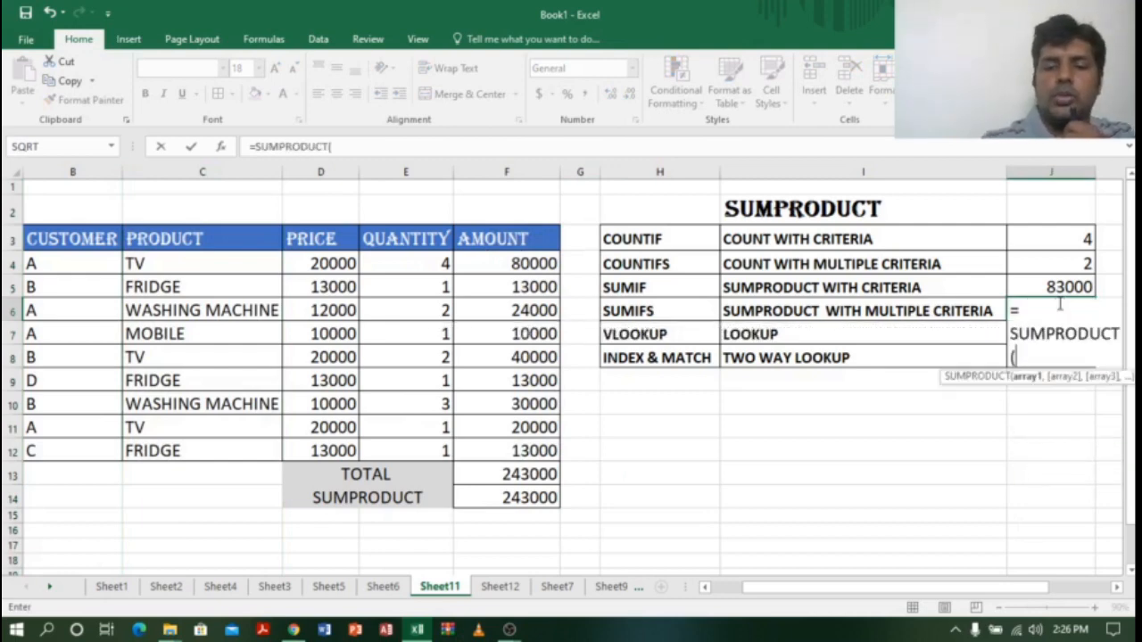
text(()
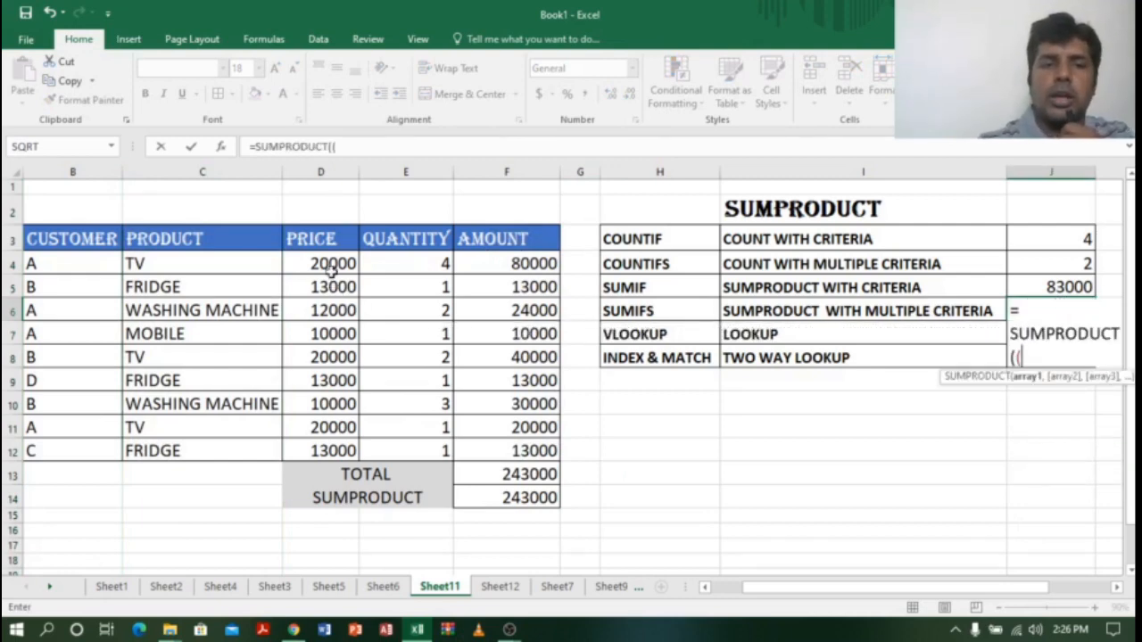
drag(332, 268, 337, 443)
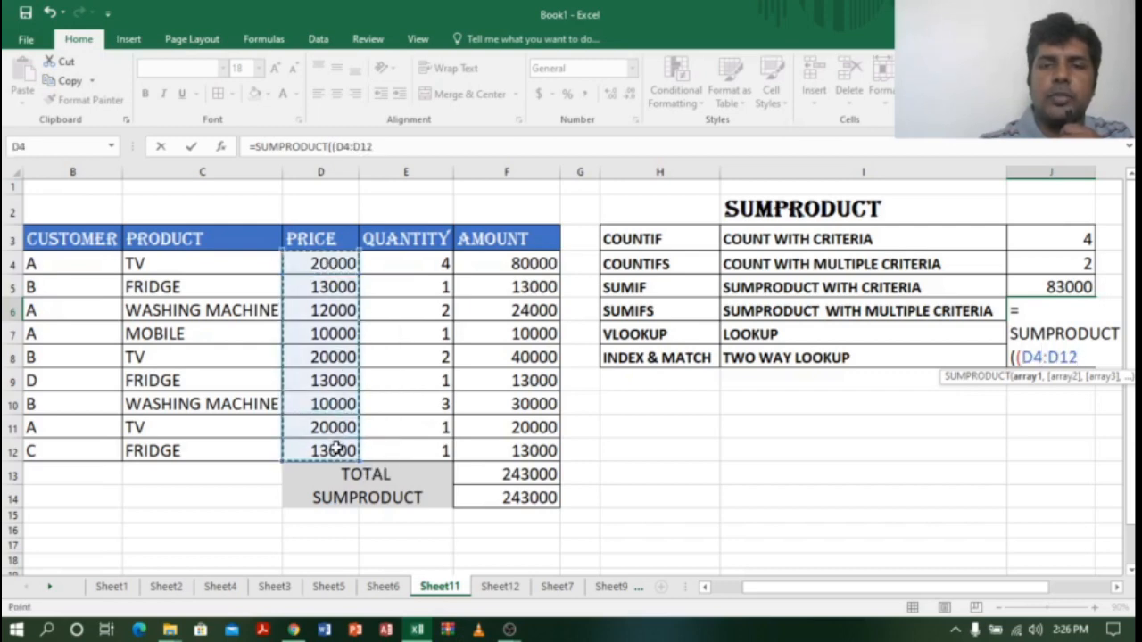
text(*)
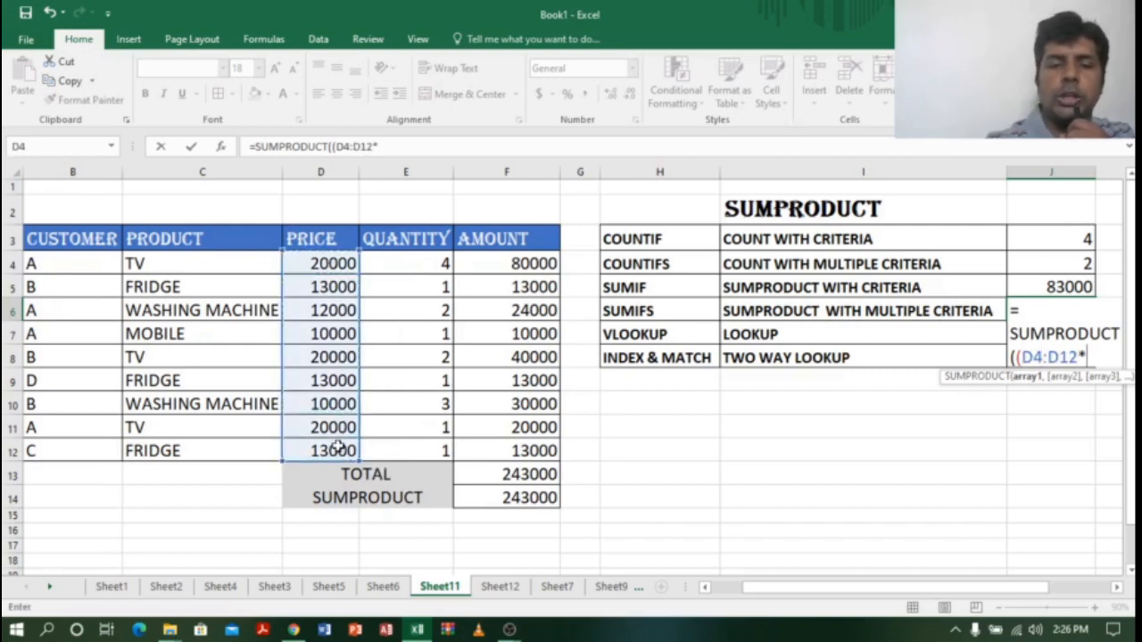
drag(412, 260, 420, 446)
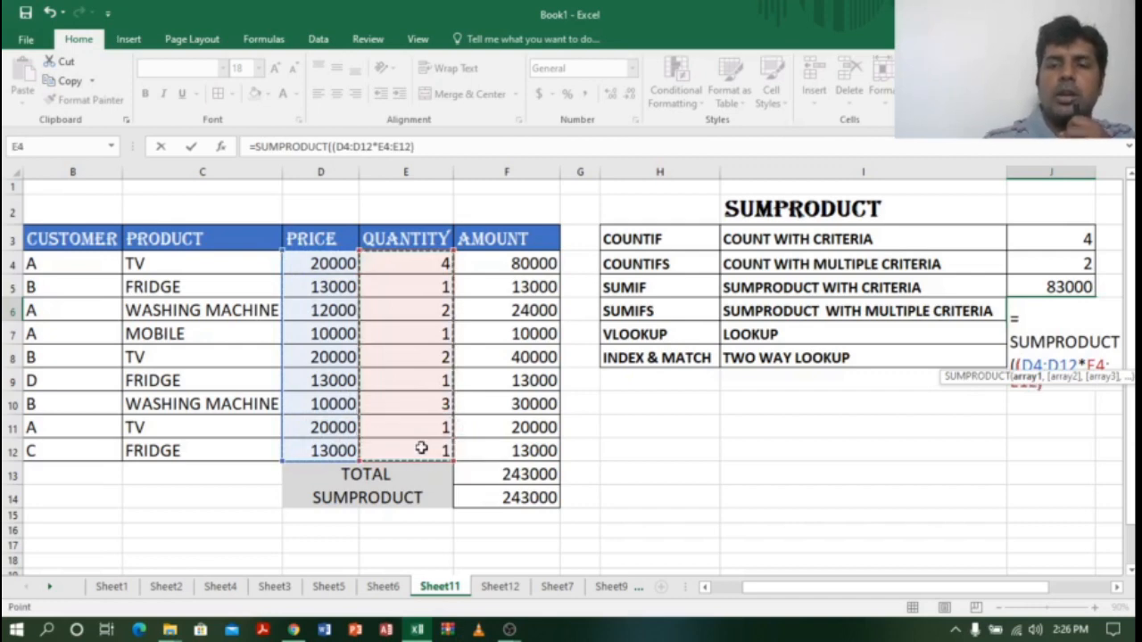
text())
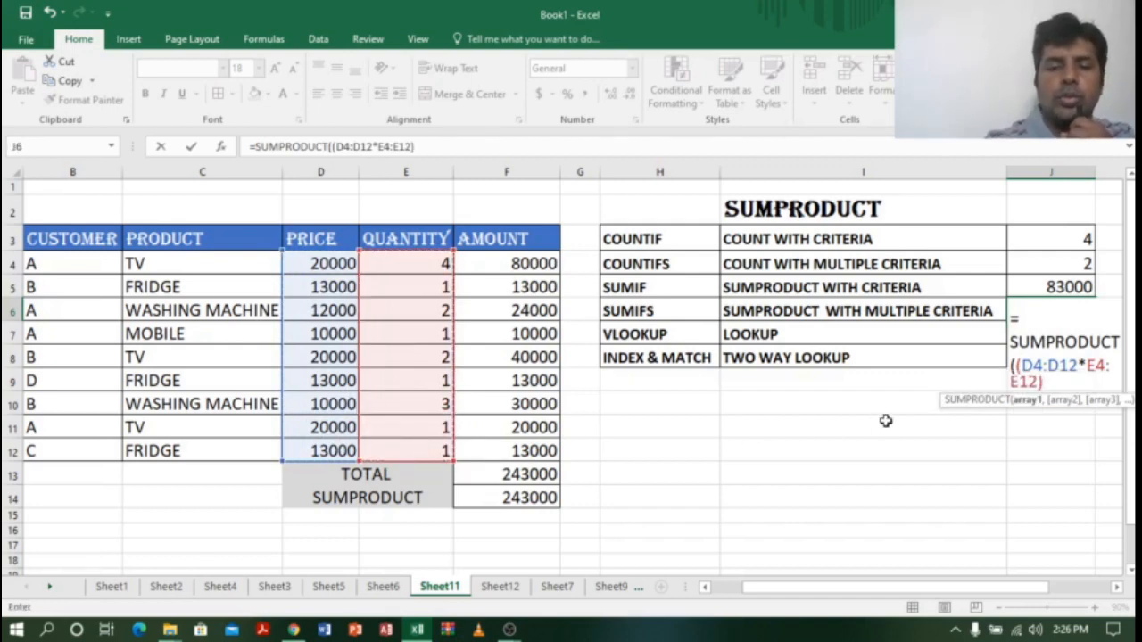
text(*)
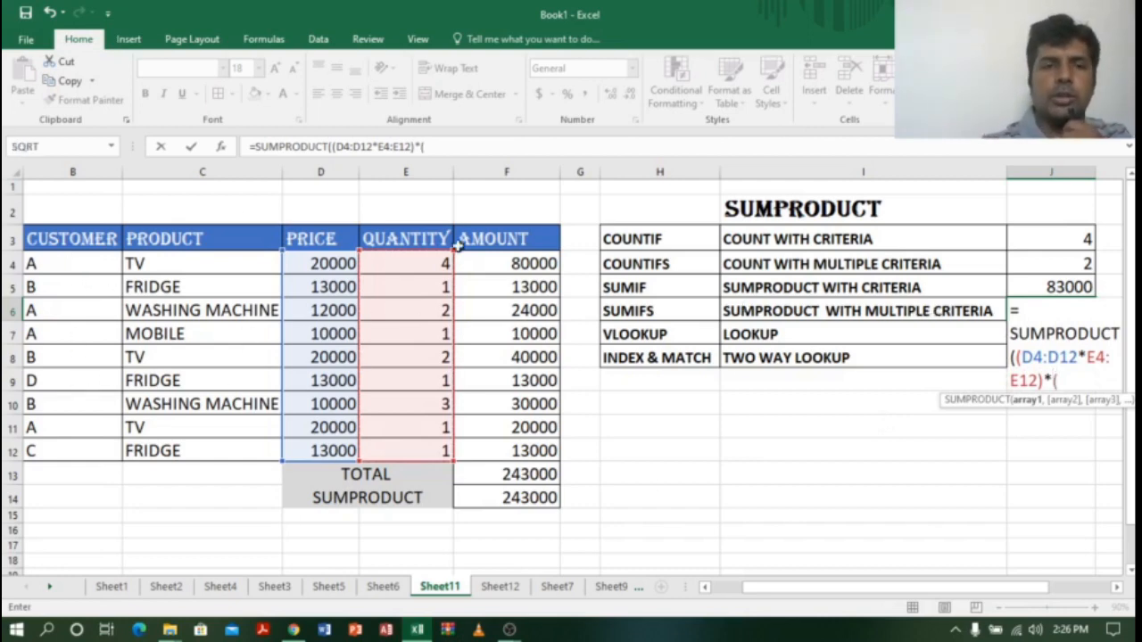
Step: Add the customer B4:B12="A" and product C4:C12="TV" conditions and enter the formula
drag(67, 263, 75, 450)
text(="A)
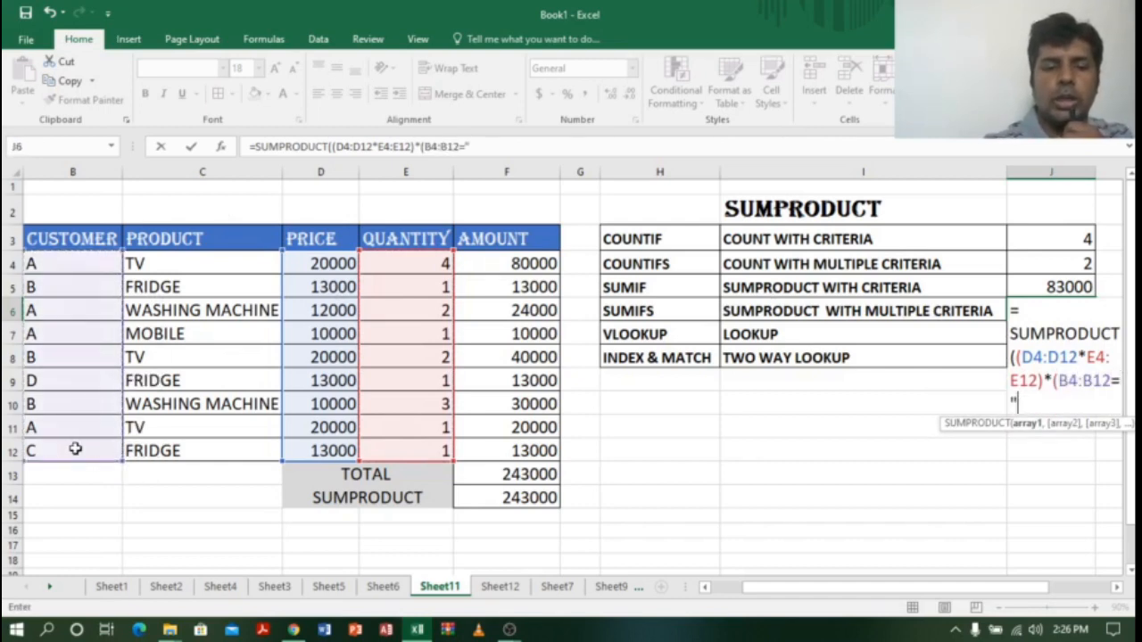
text(")*)
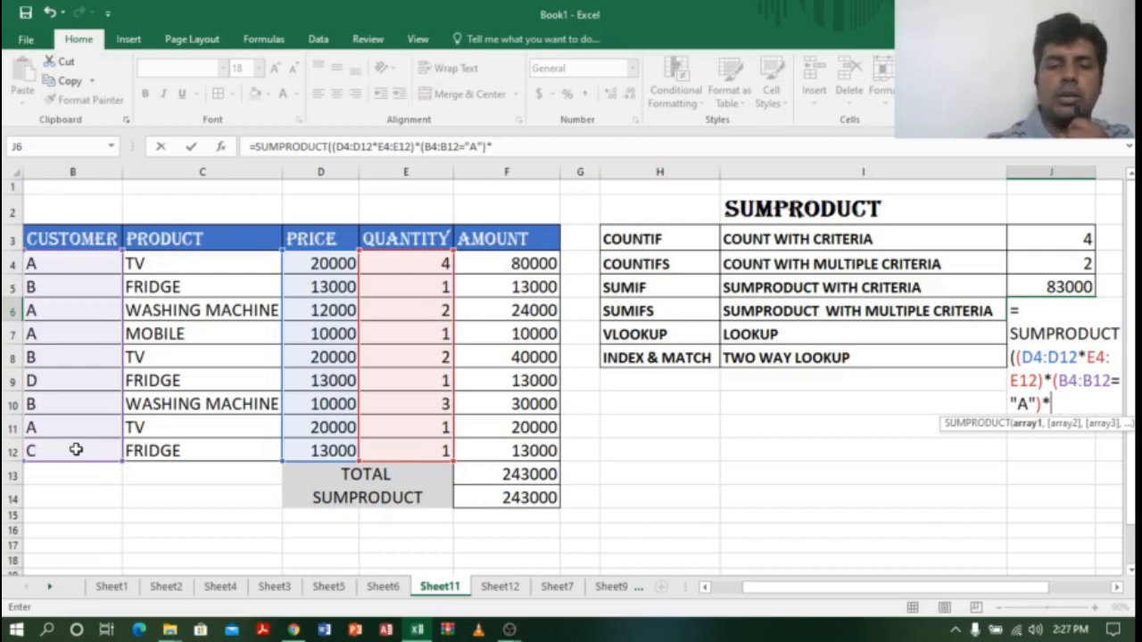
text(()
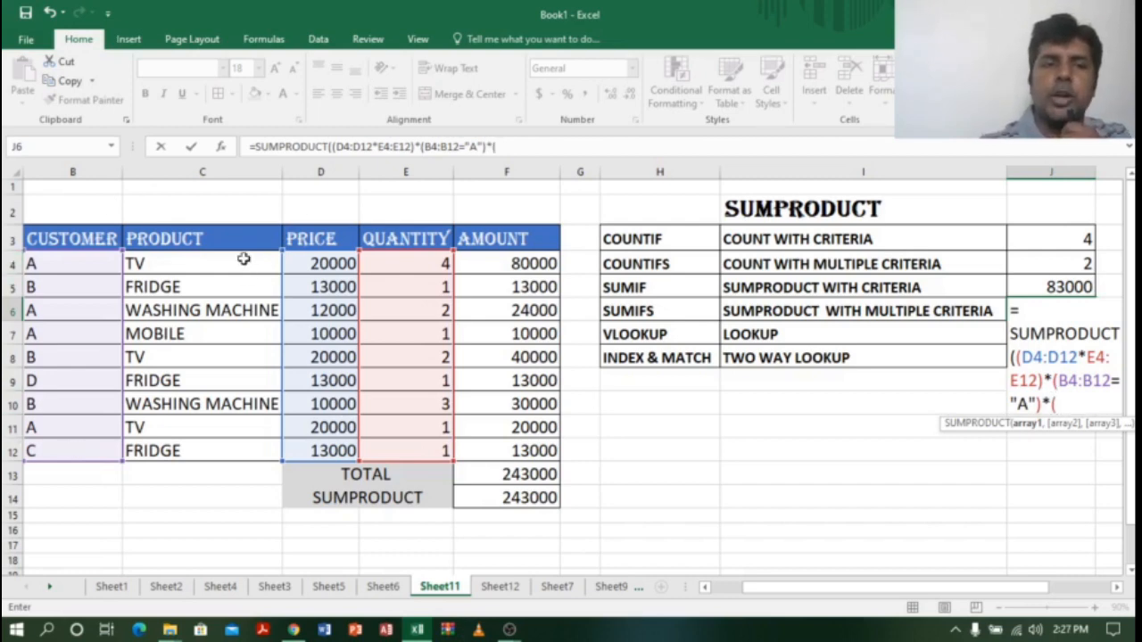
drag(244, 259, 226, 452)
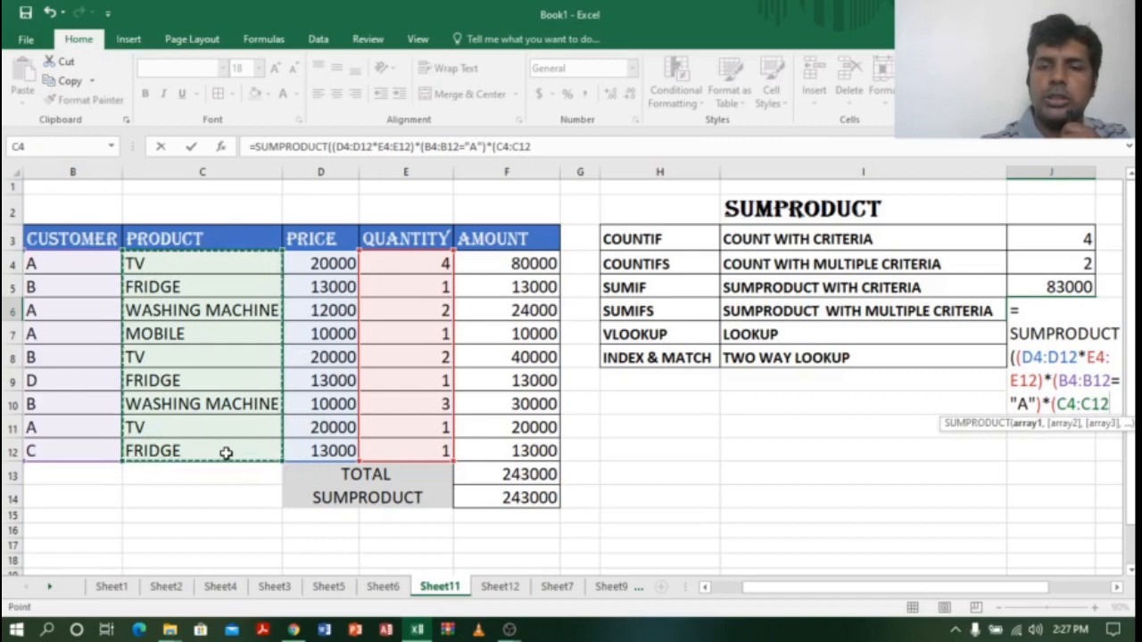
text(=")
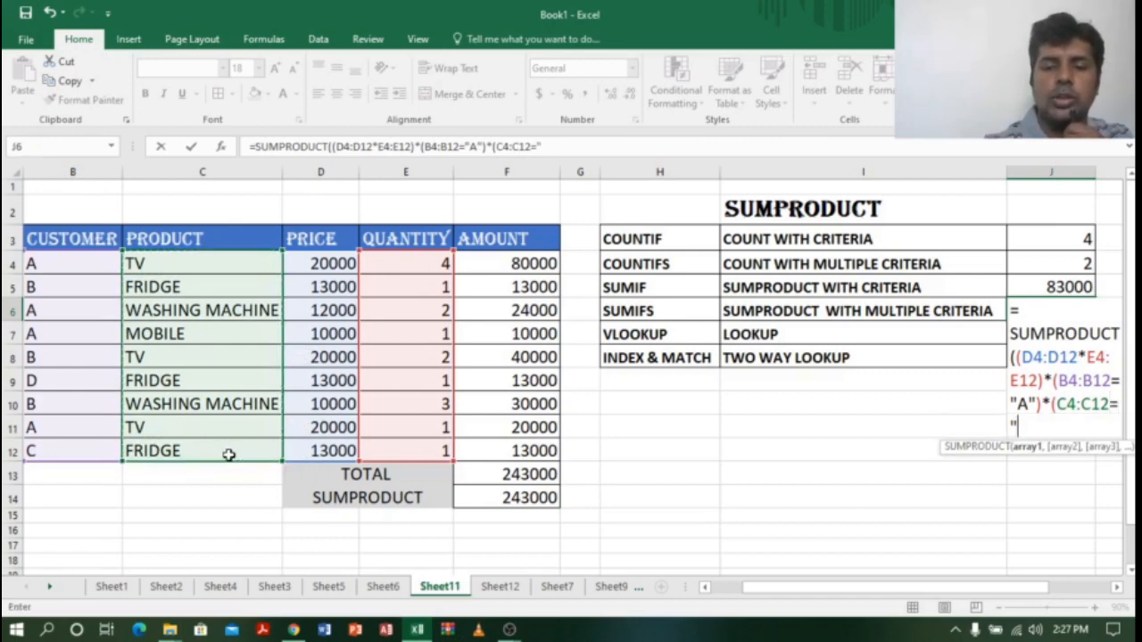
text(TV)
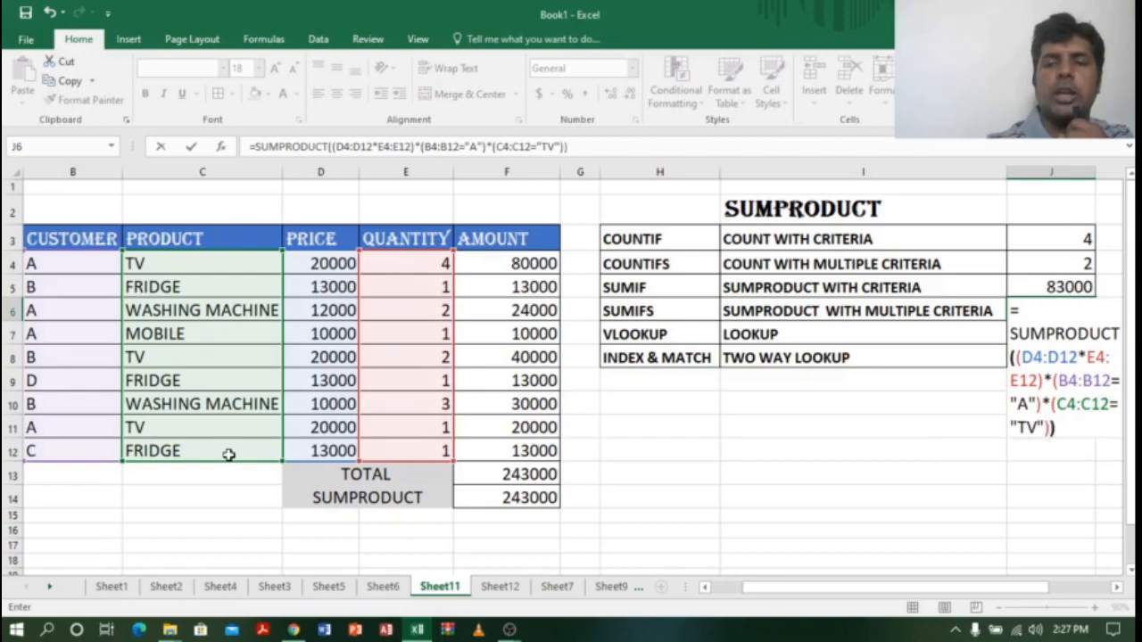
key(Return)
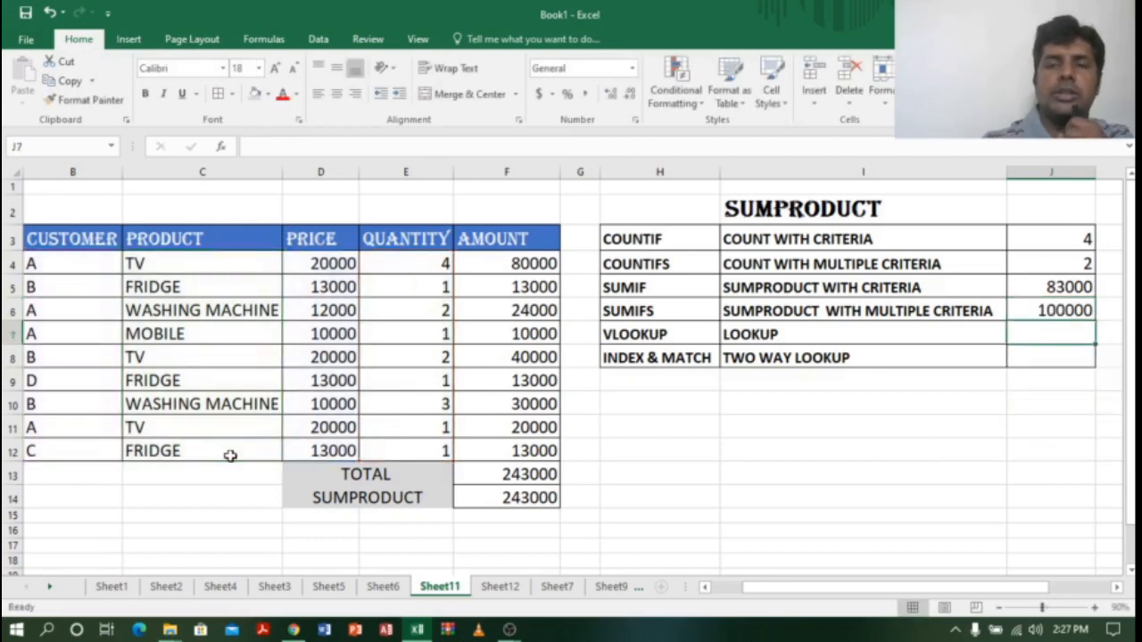
click(1040, 299)
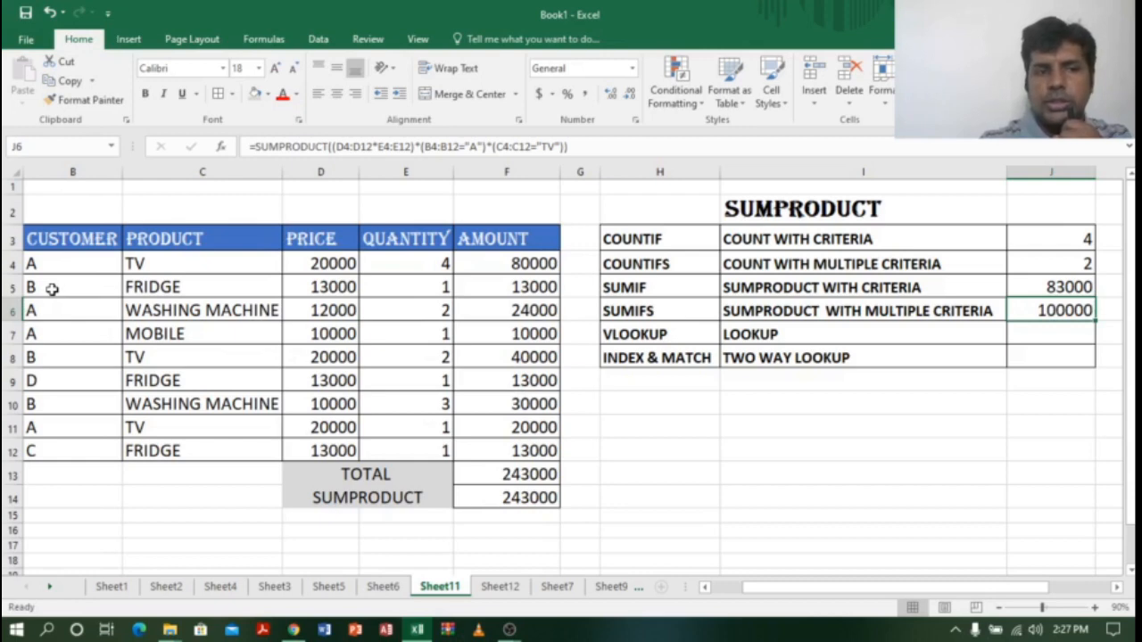
drag(53, 258, 527, 263)
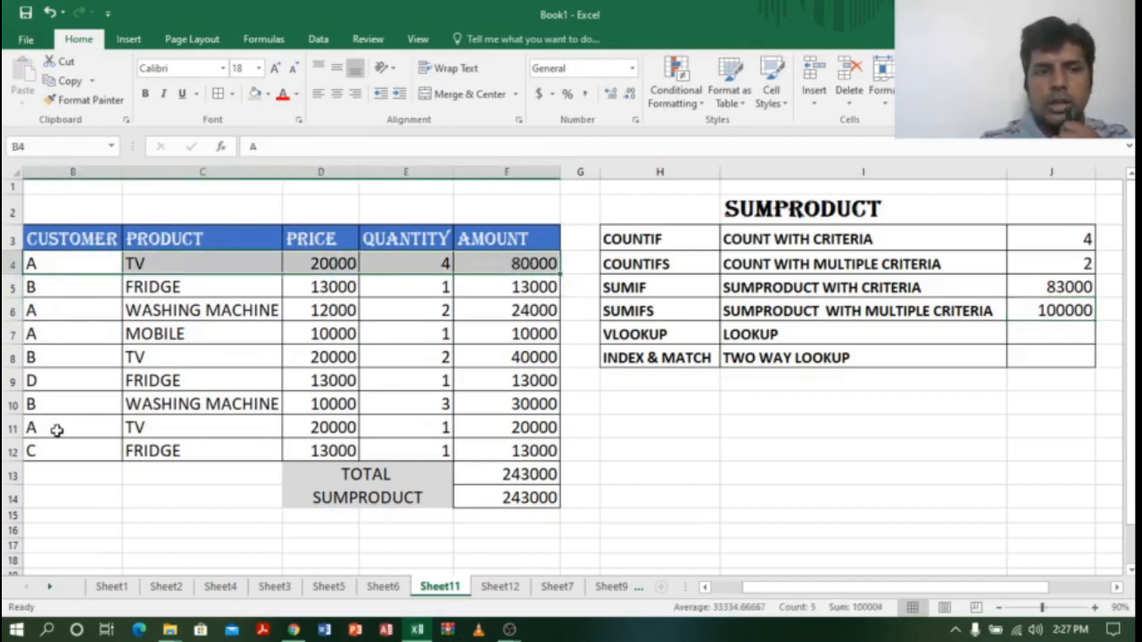
drag(56, 429, 551, 428)
click(533, 263)
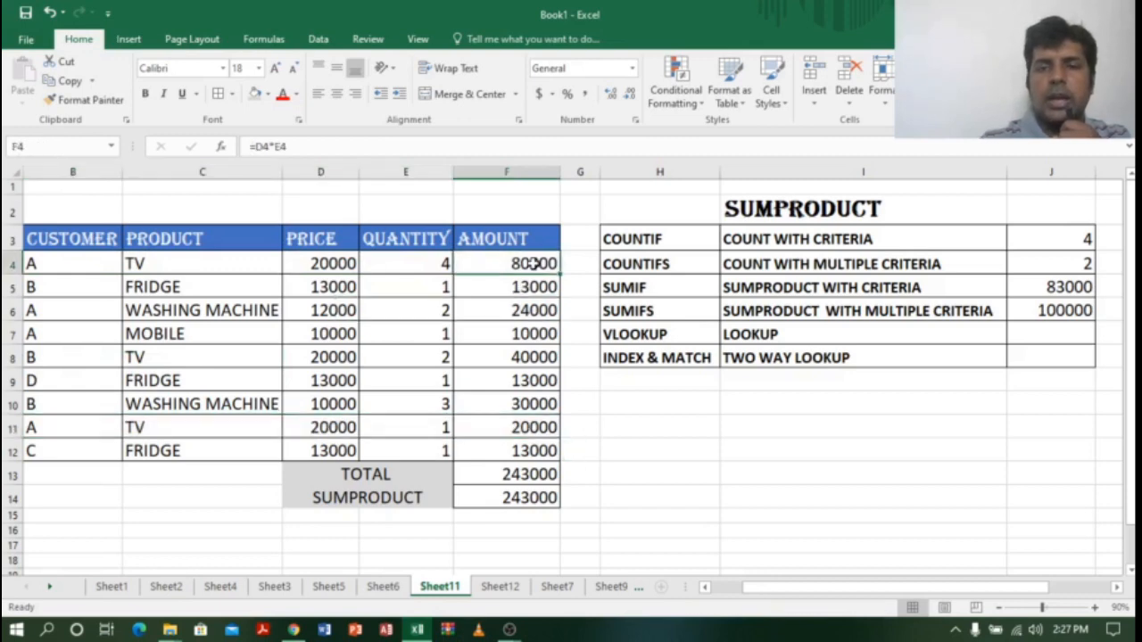
click(1069, 309)
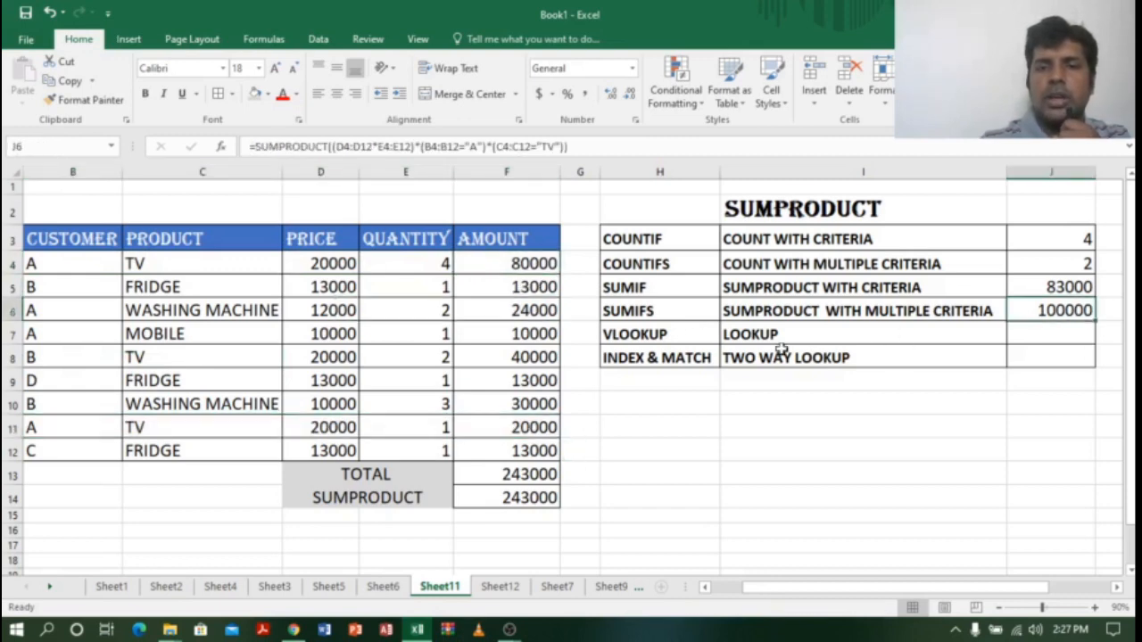
click(754, 310)
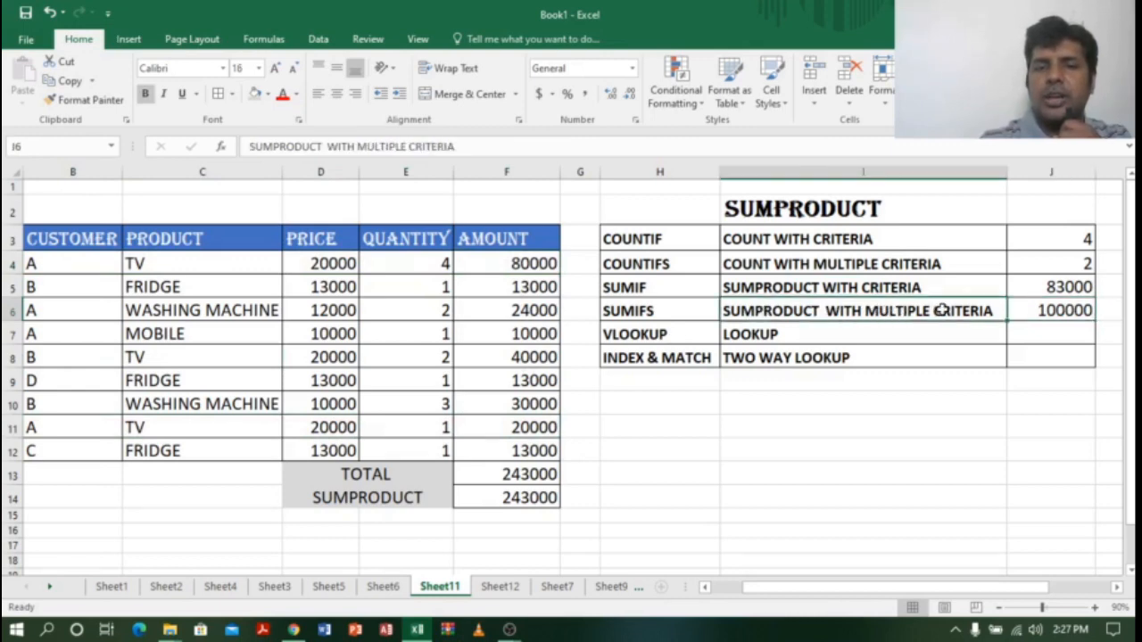
click(676, 313)
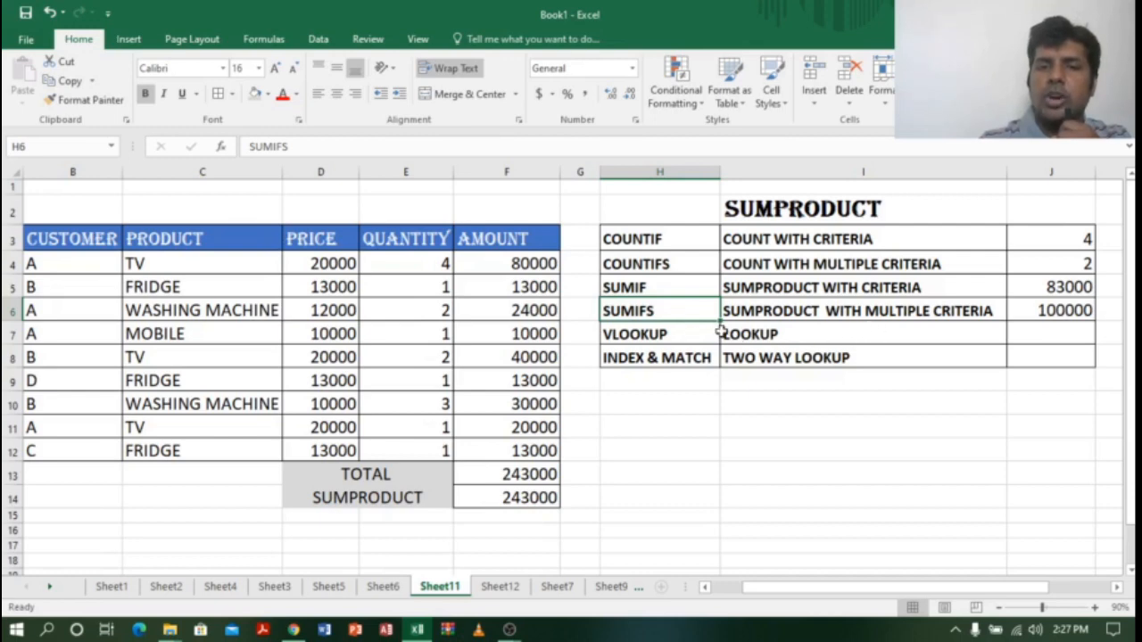
click(778, 311)
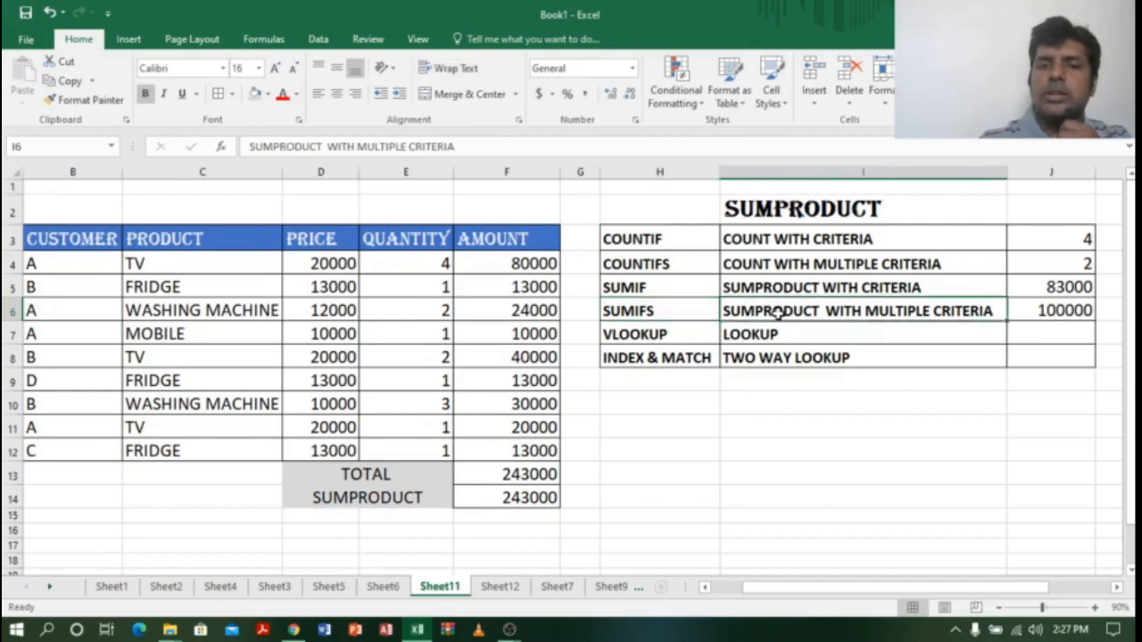
click(1062, 311)
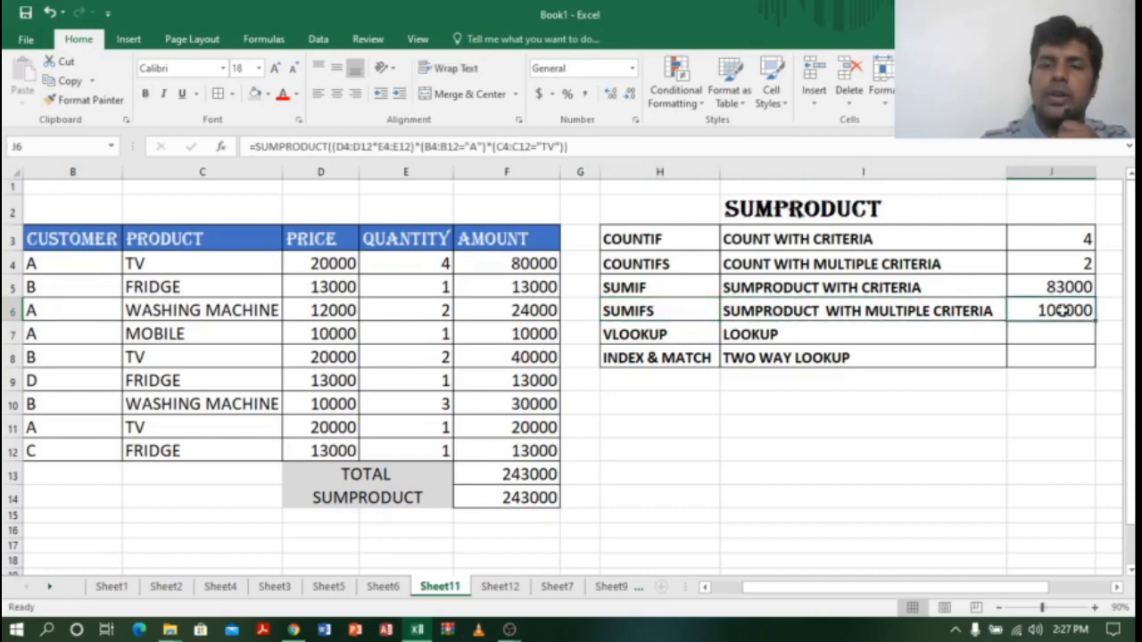
click(821, 334)
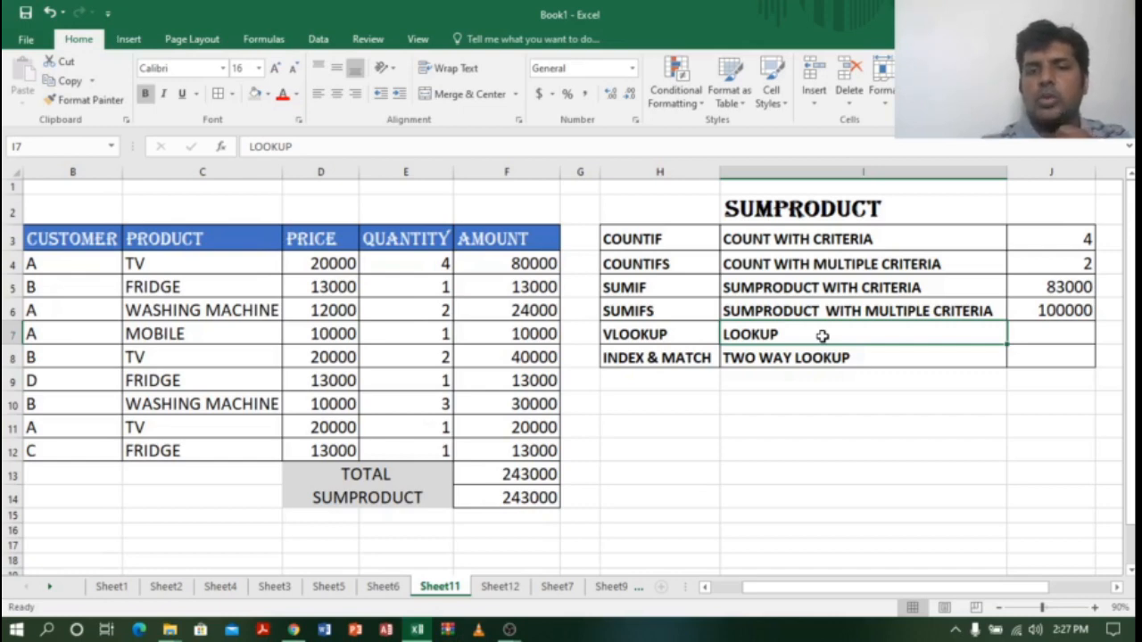
click(656, 333)
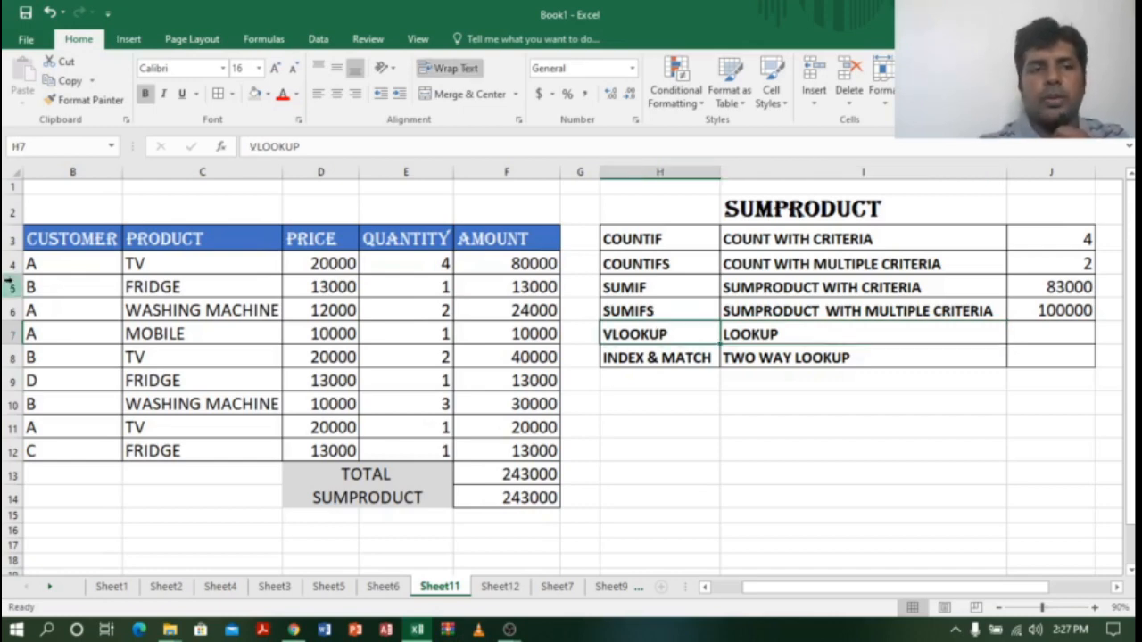
click(79, 234)
drag(80, 233, 563, 450)
click(654, 332)
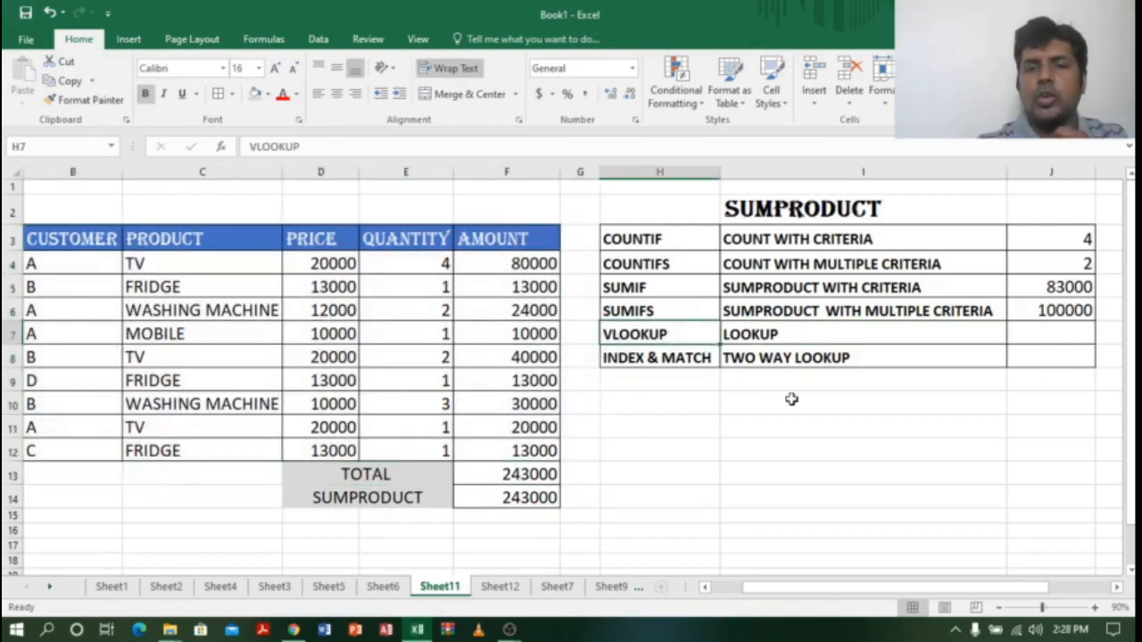
click(1051, 333)
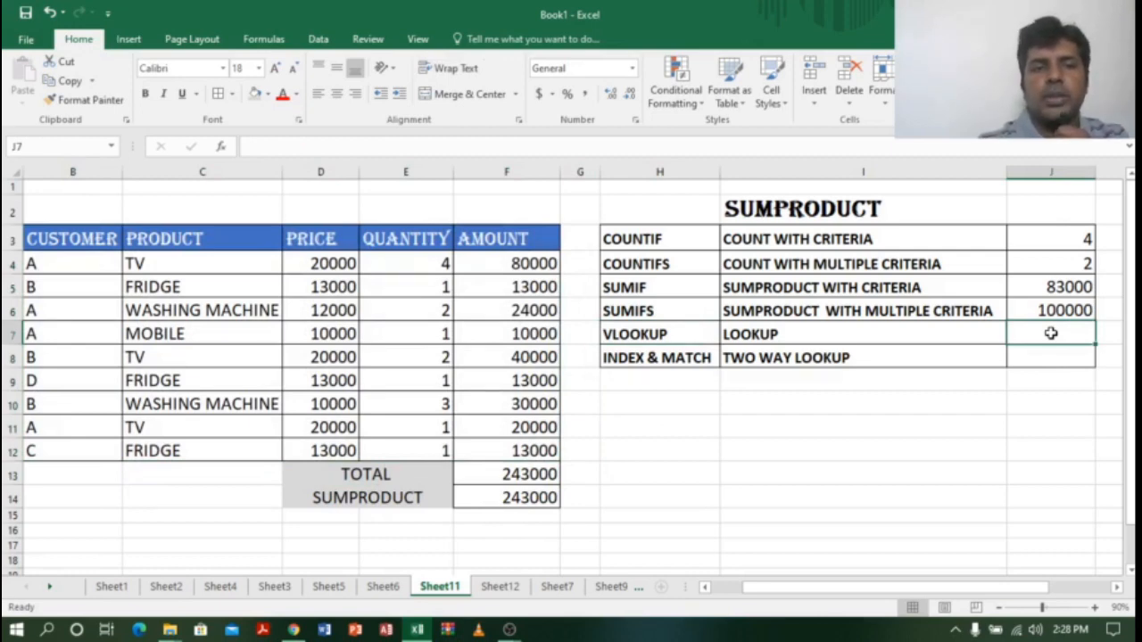
click(76, 377)
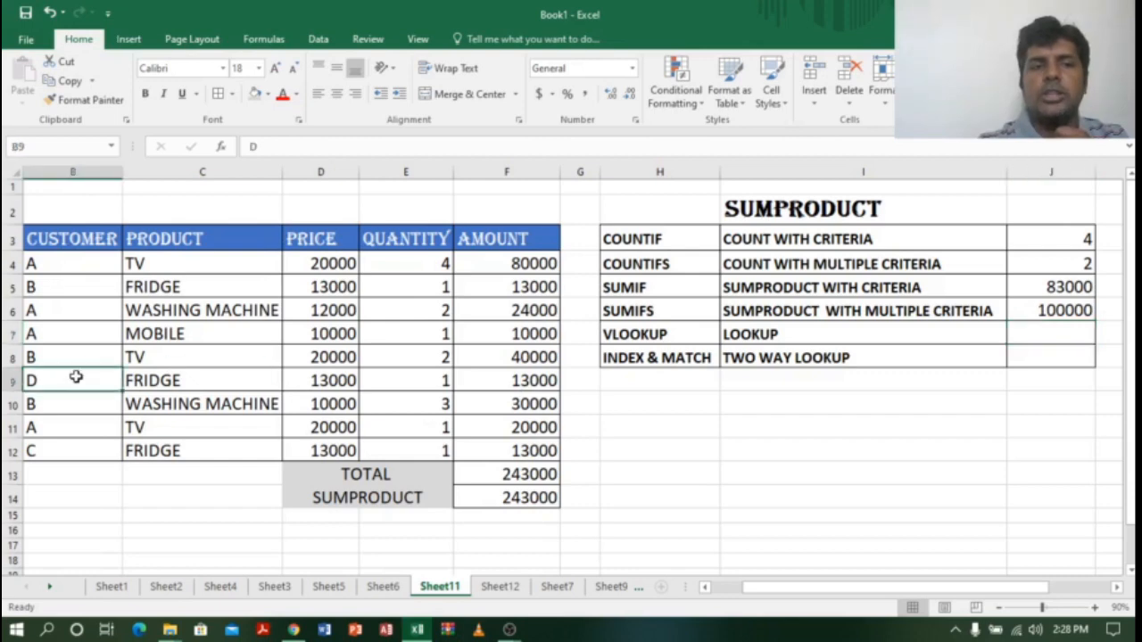
click(548, 384)
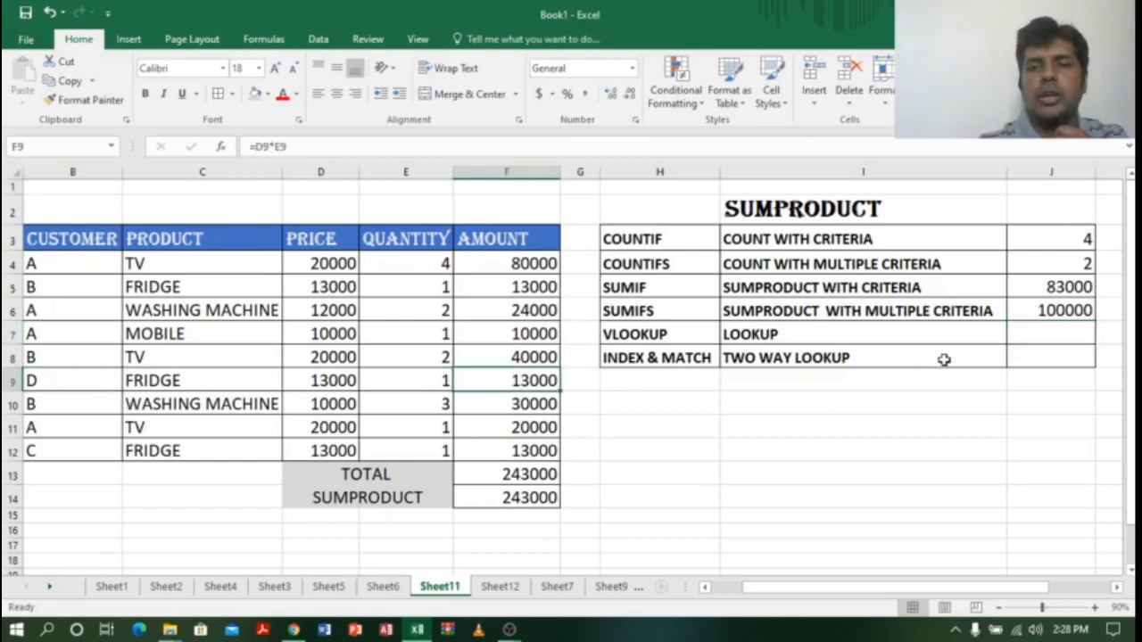
click(1029, 338)
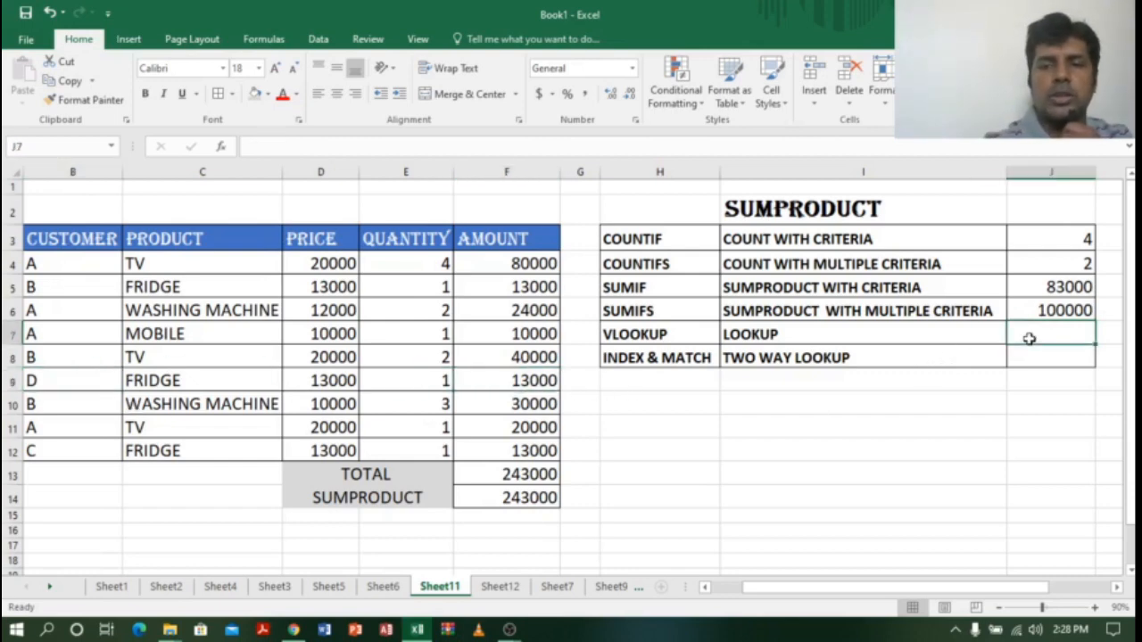
Step: Start J7's formula as =SUMPRODUCT((D4:D12*E4:E12)*, selecting the price and quantity ranges
text(=SUMP)
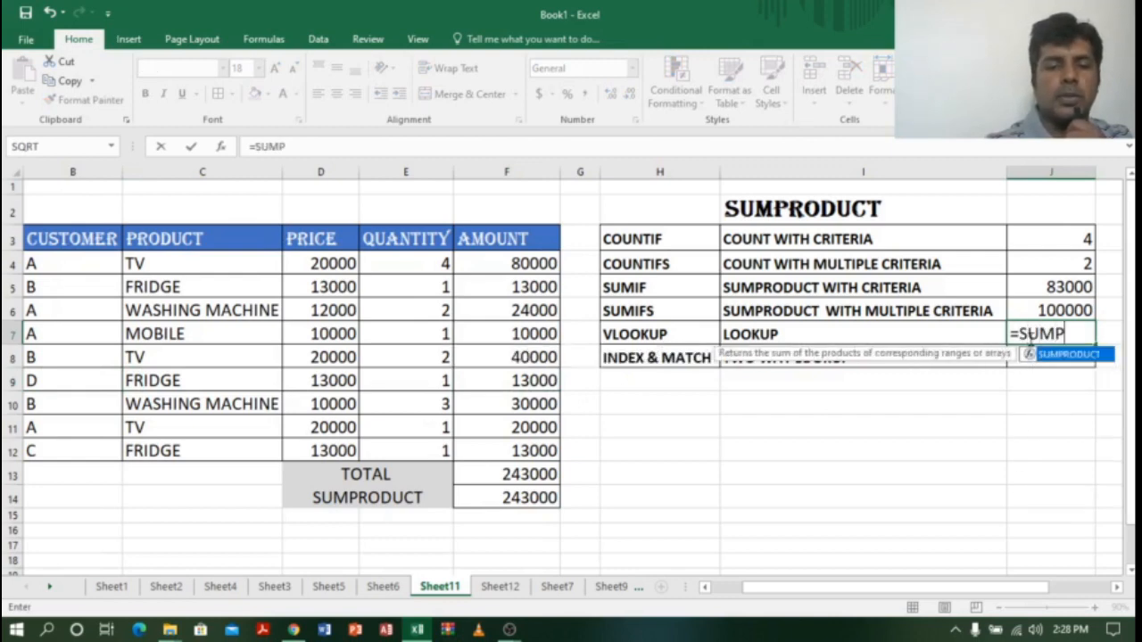
key(Tab)
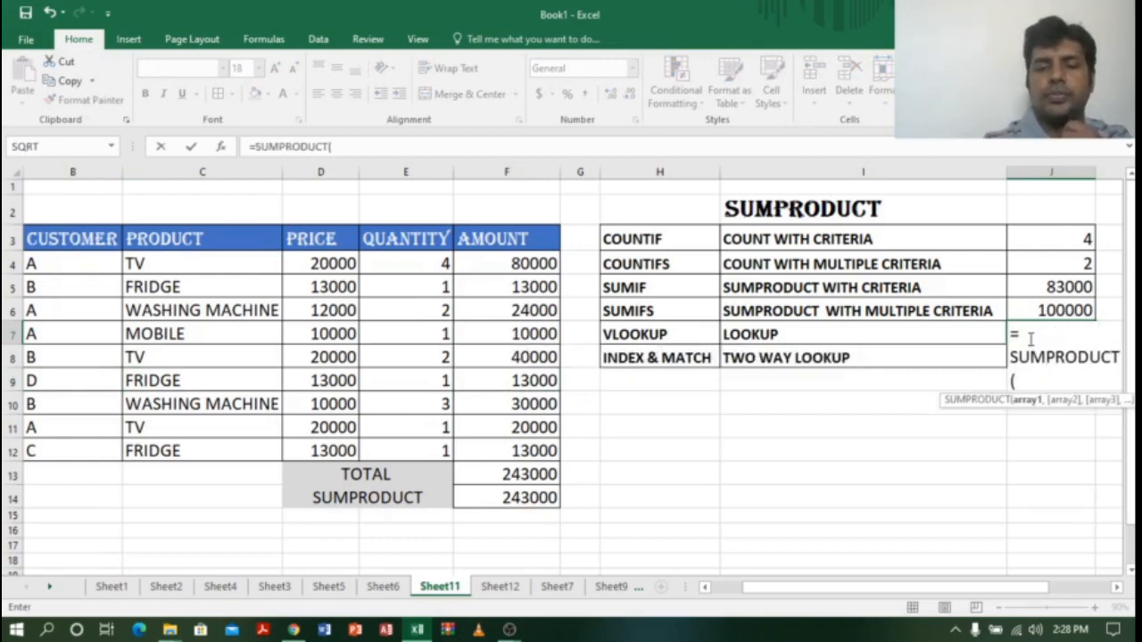
text(()
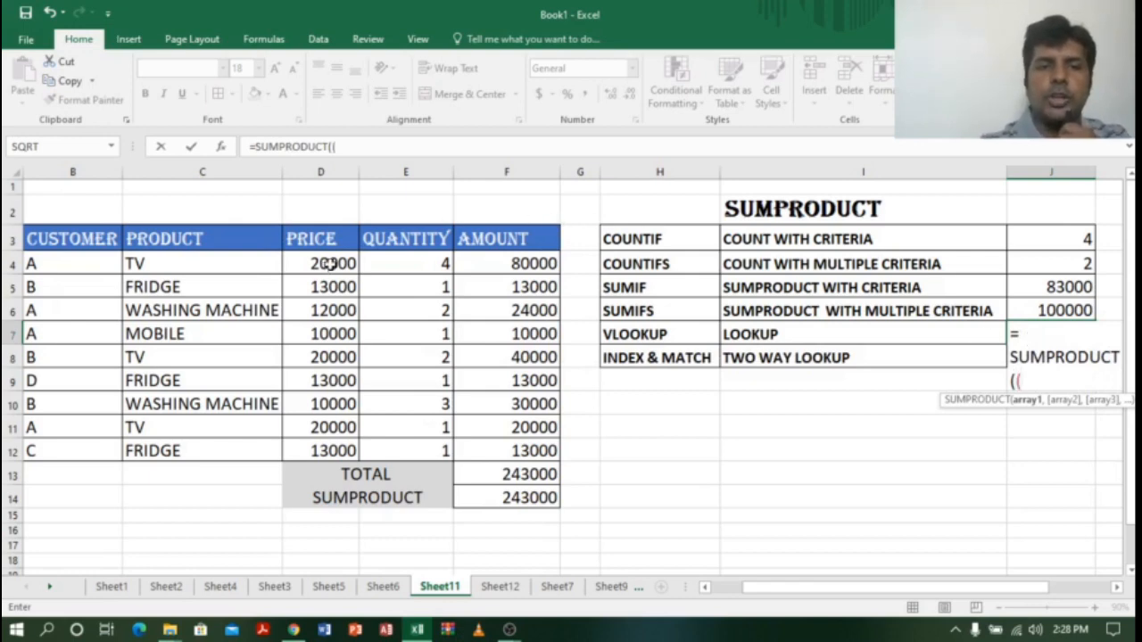
drag(327, 264, 329, 446)
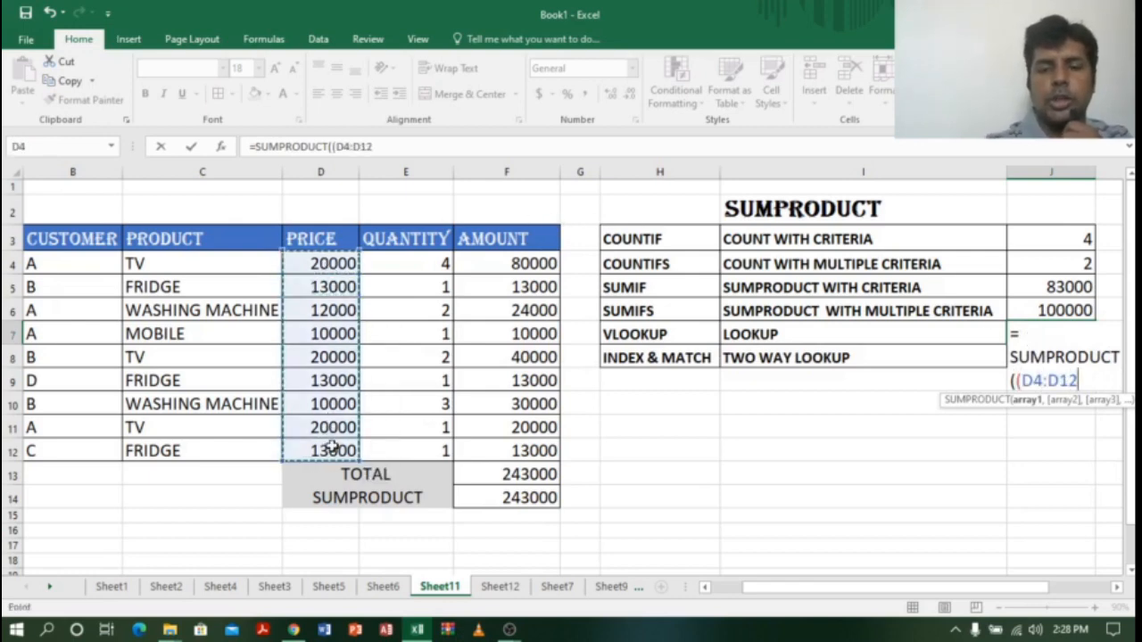
text(*)
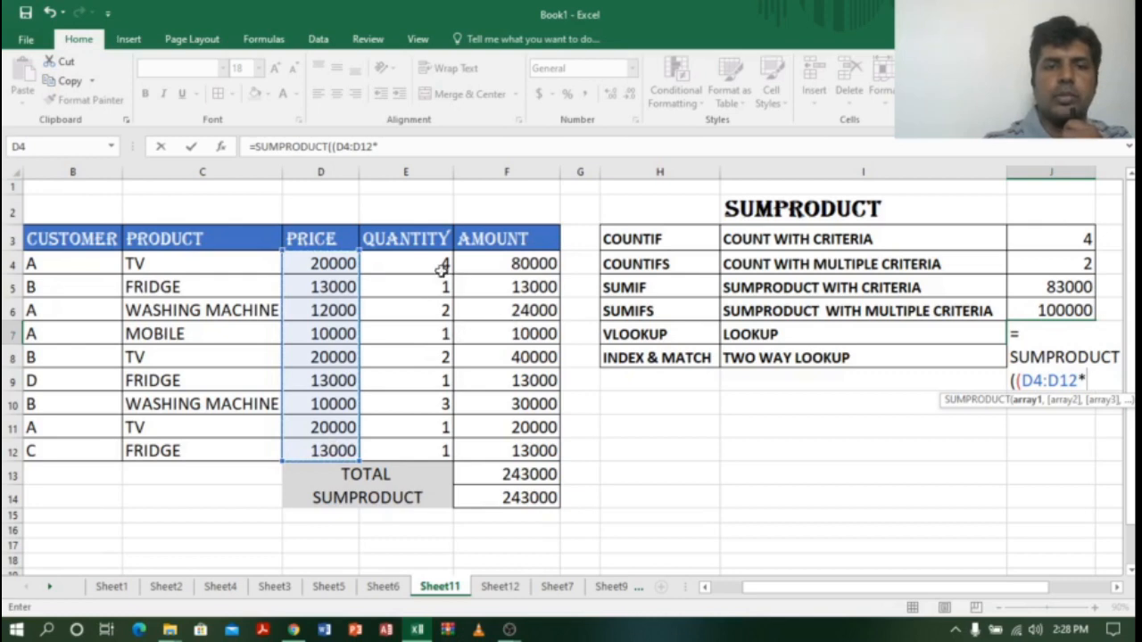
drag(441, 264, 446, 453)
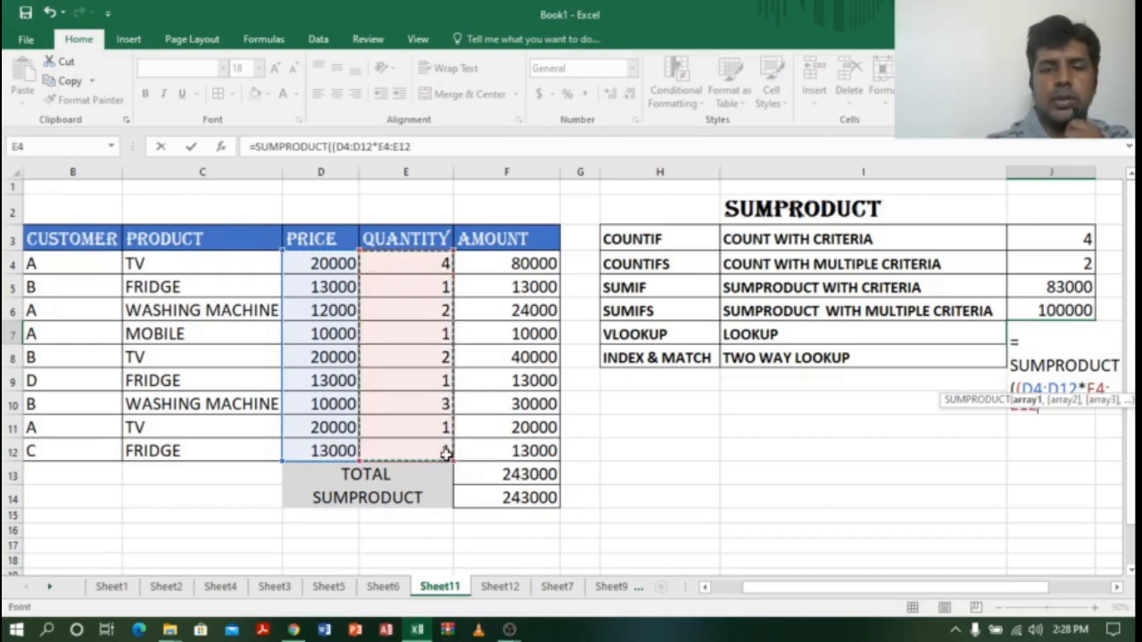
text()*)
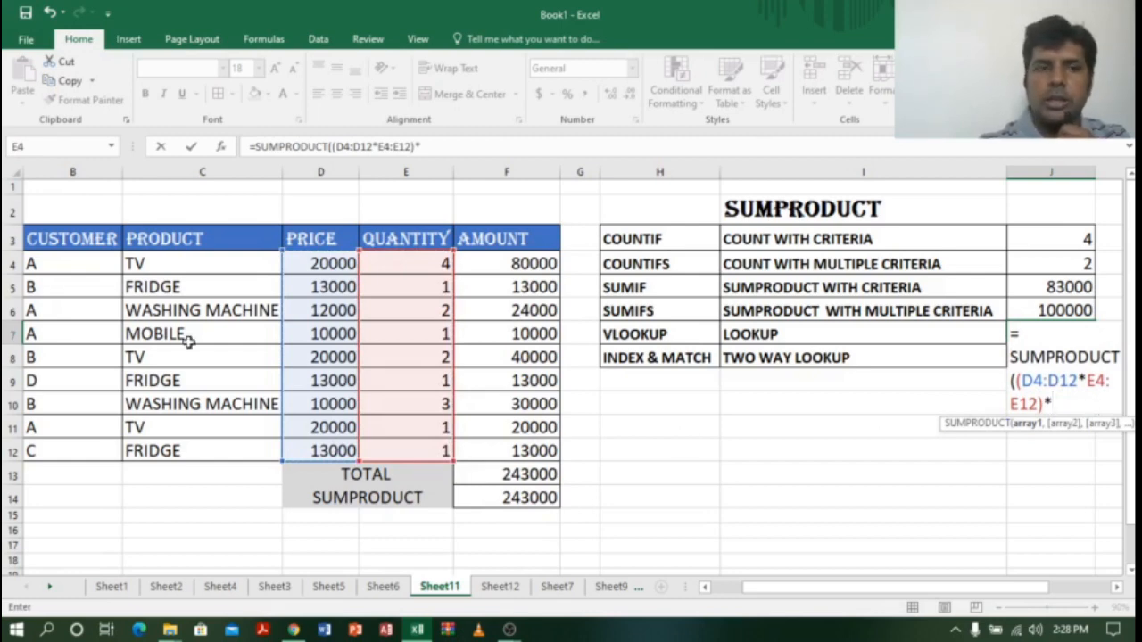
Step: Add the customer condition B4:B12="D", fix the brackets and enter it, giving 13000
drag(79, 261, 69, 446)
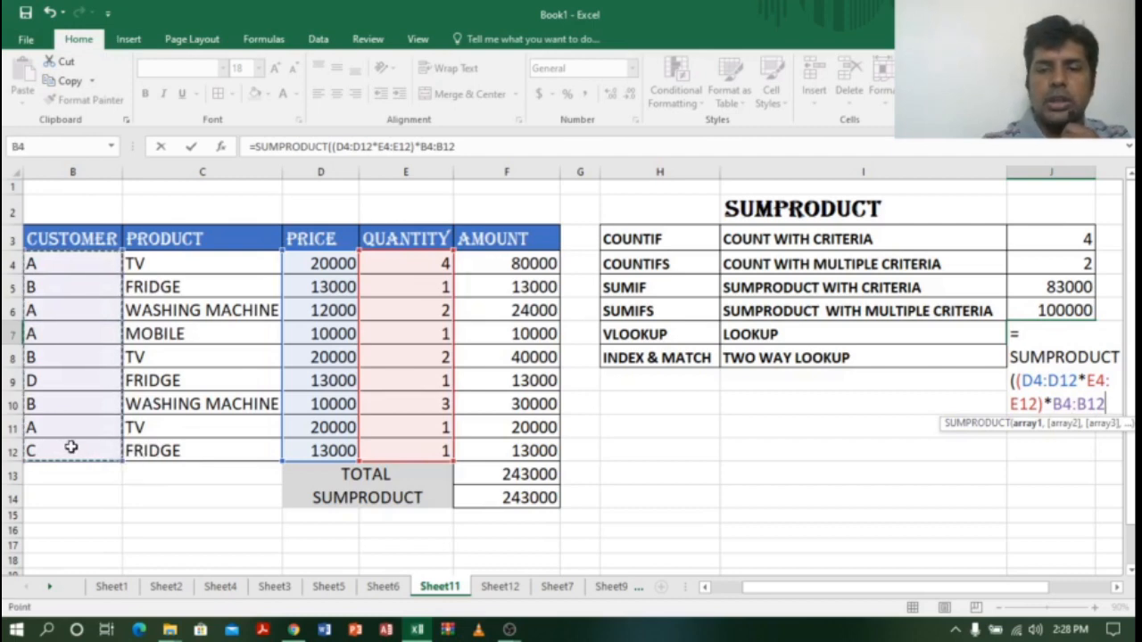
text(=)
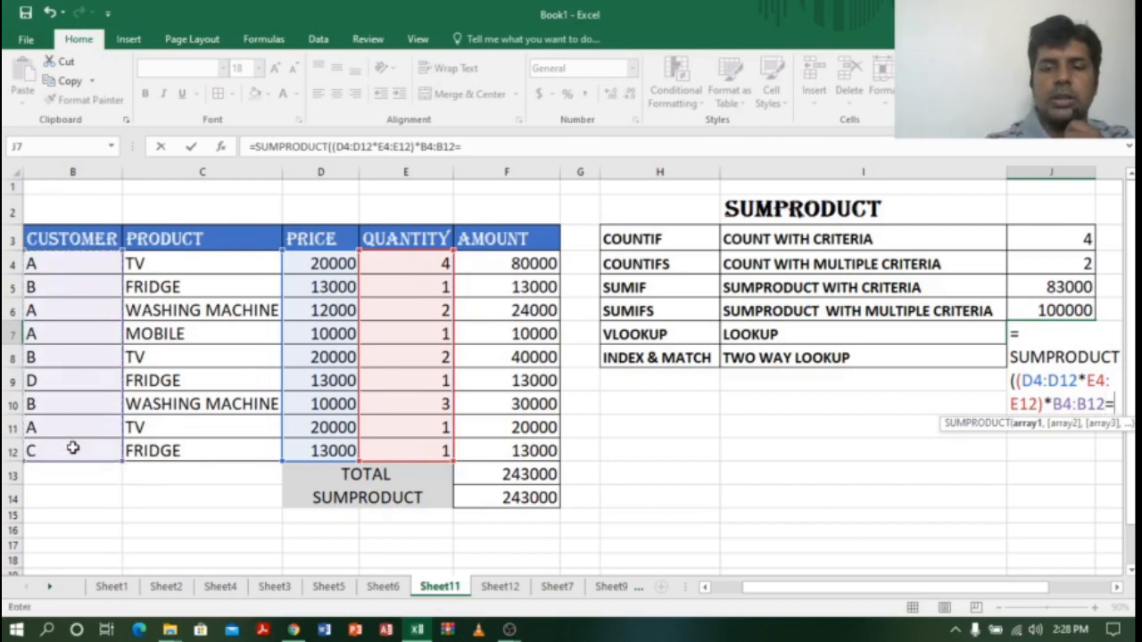
text("D)
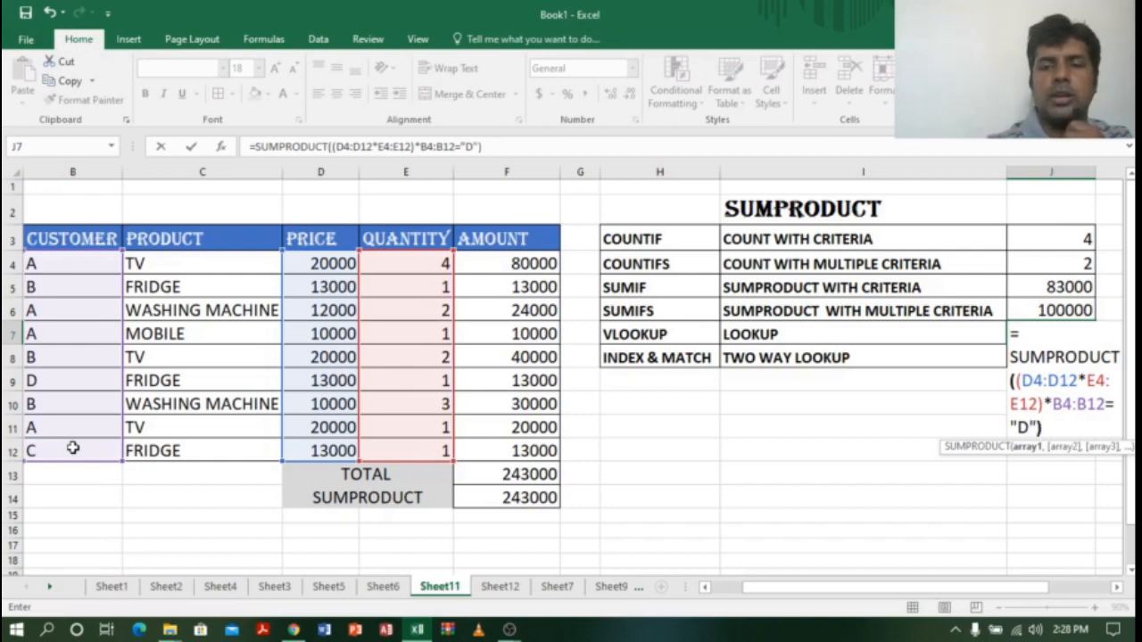
click(1055, 403)
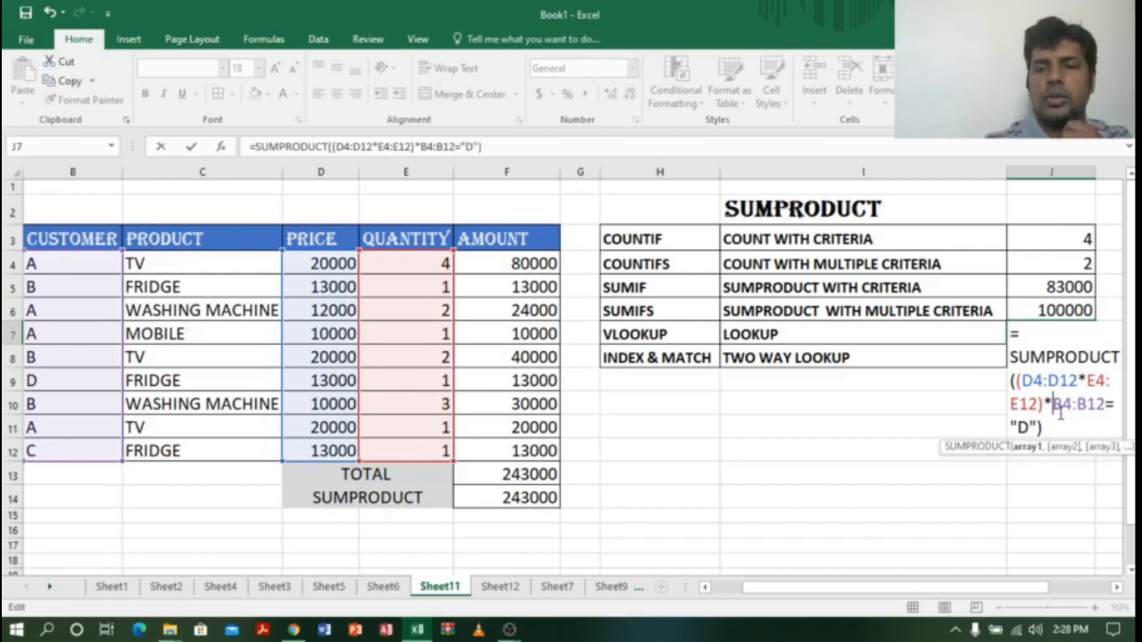
text())
key(BackSpace)
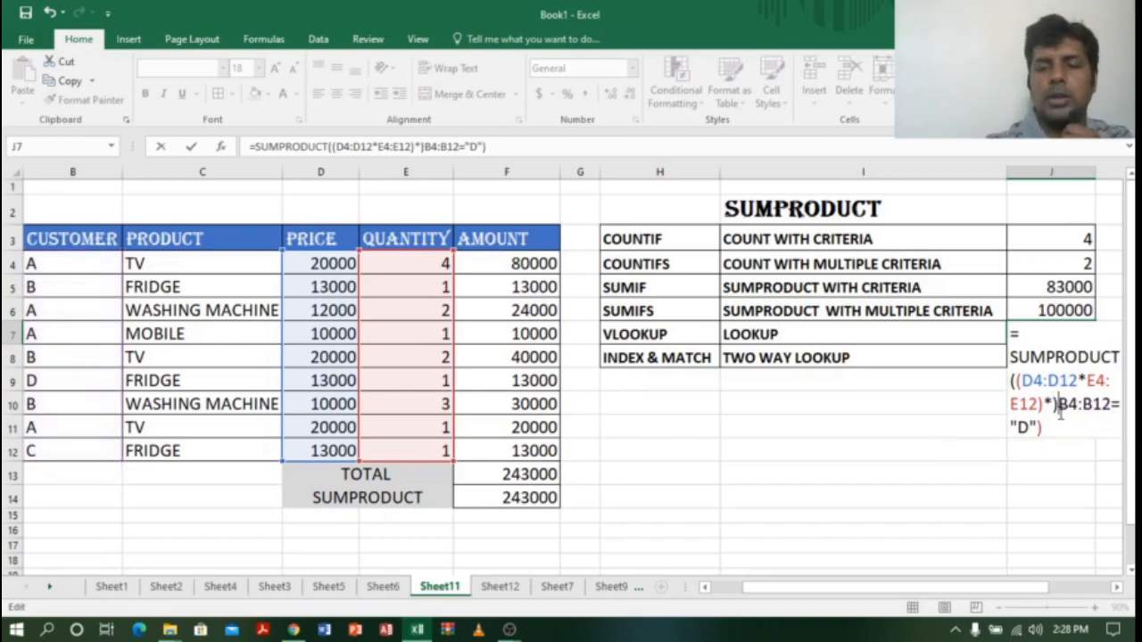
text(()
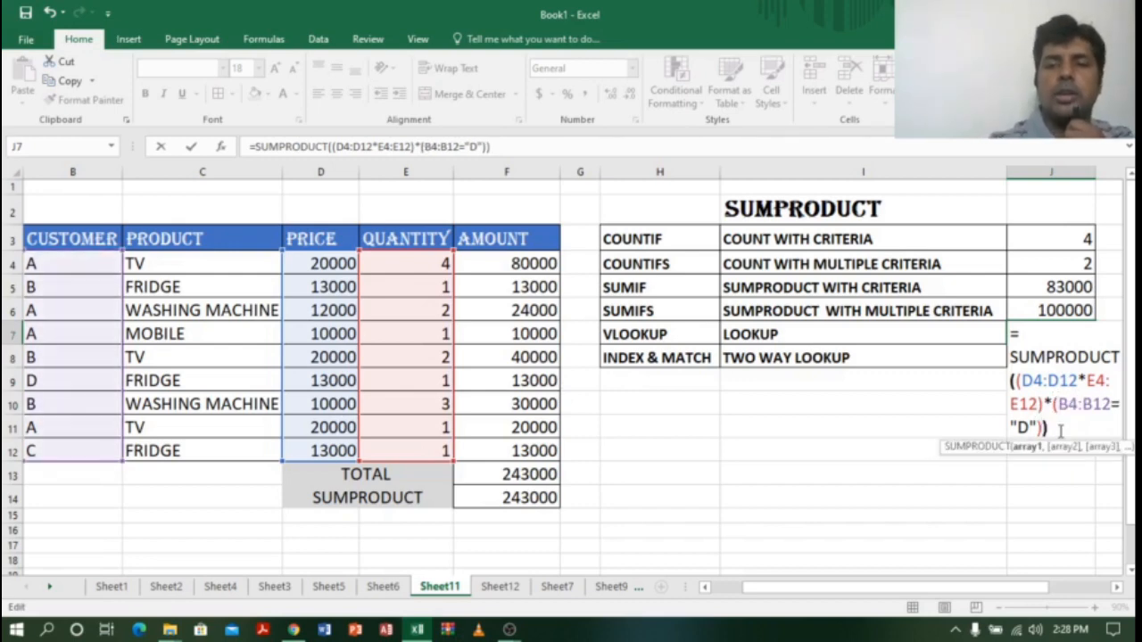
key(Return)
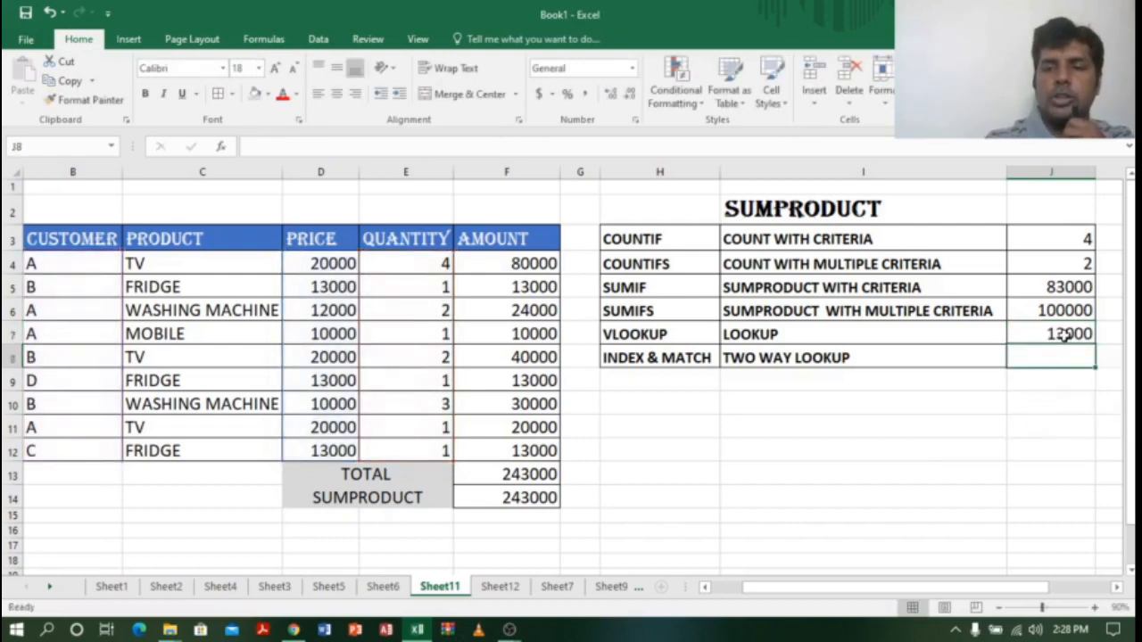
Step: Check the 13000 against customer D's row and review the VLOOKUP row's LOOKUP description
click(1064, 333)
drag(64, 382, 544, 379)
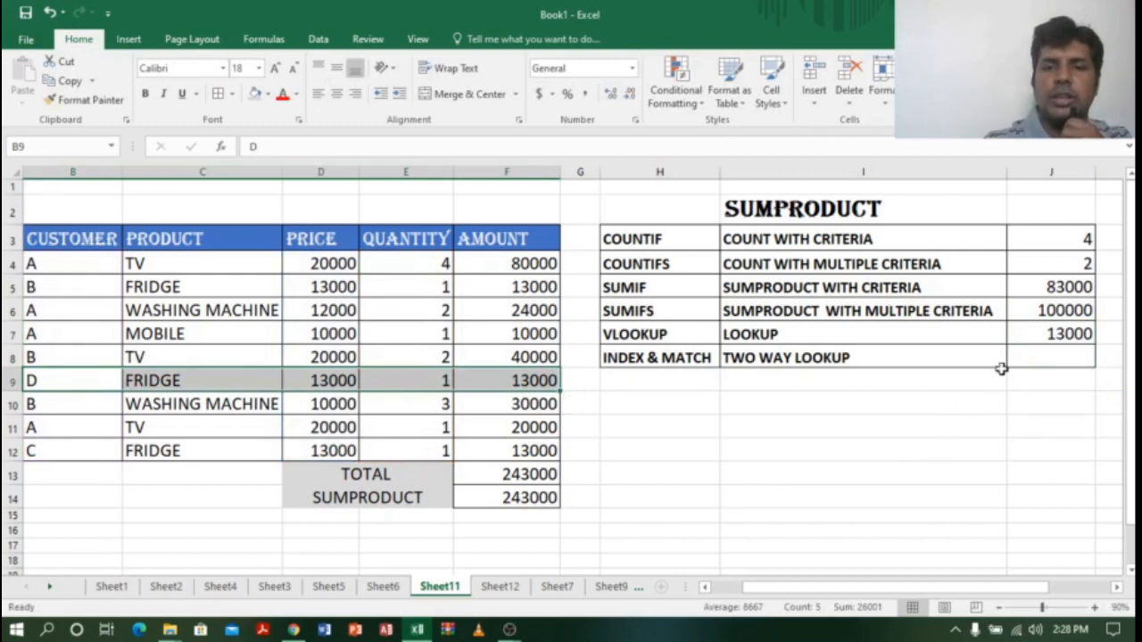
click(1053, 333)
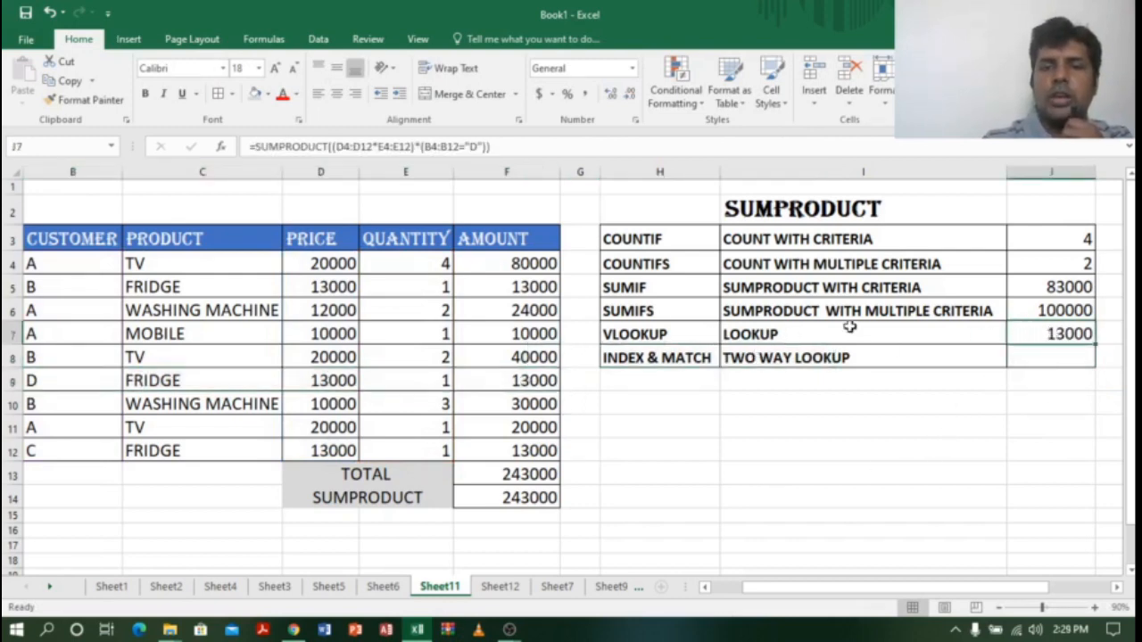
click(684, 335)
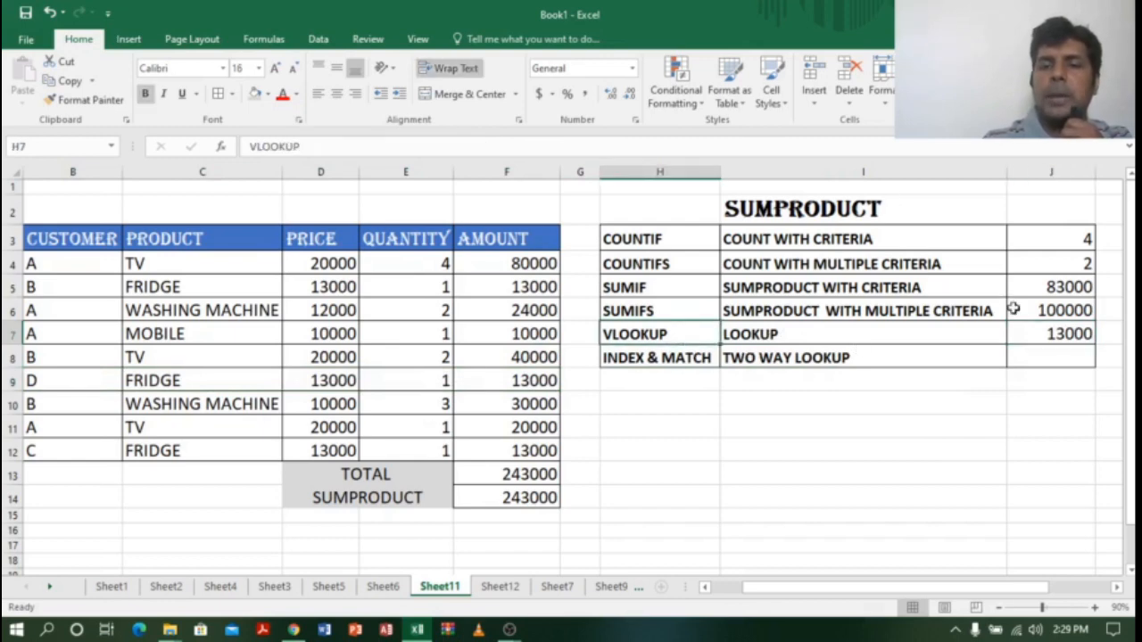
click(1065, 331)
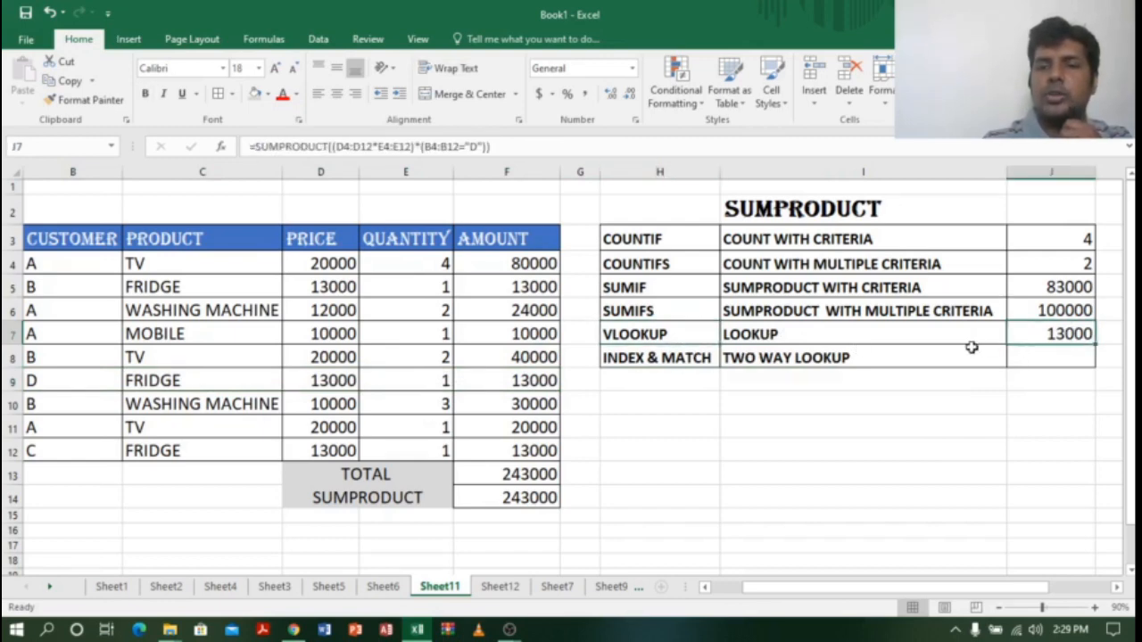
click(932, 333)
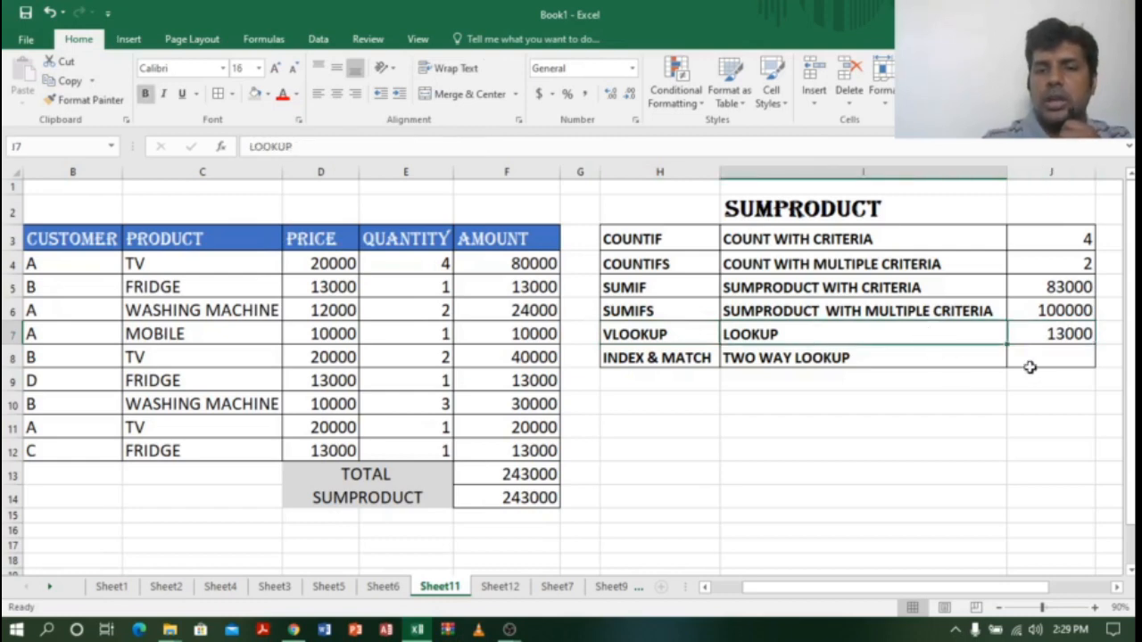
click(924, 359)
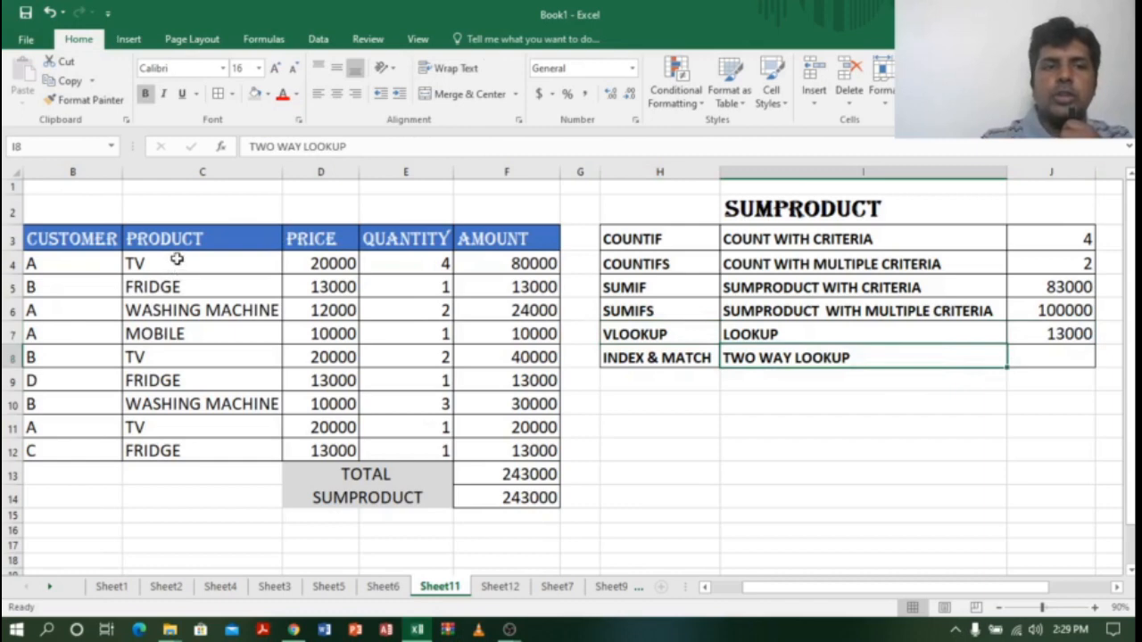
Step: Point out the product names and PRICE, QUANTITY, AMOUNT headers, then pick J8 for the two-way lookup
drag(175, 259, 166, 451)
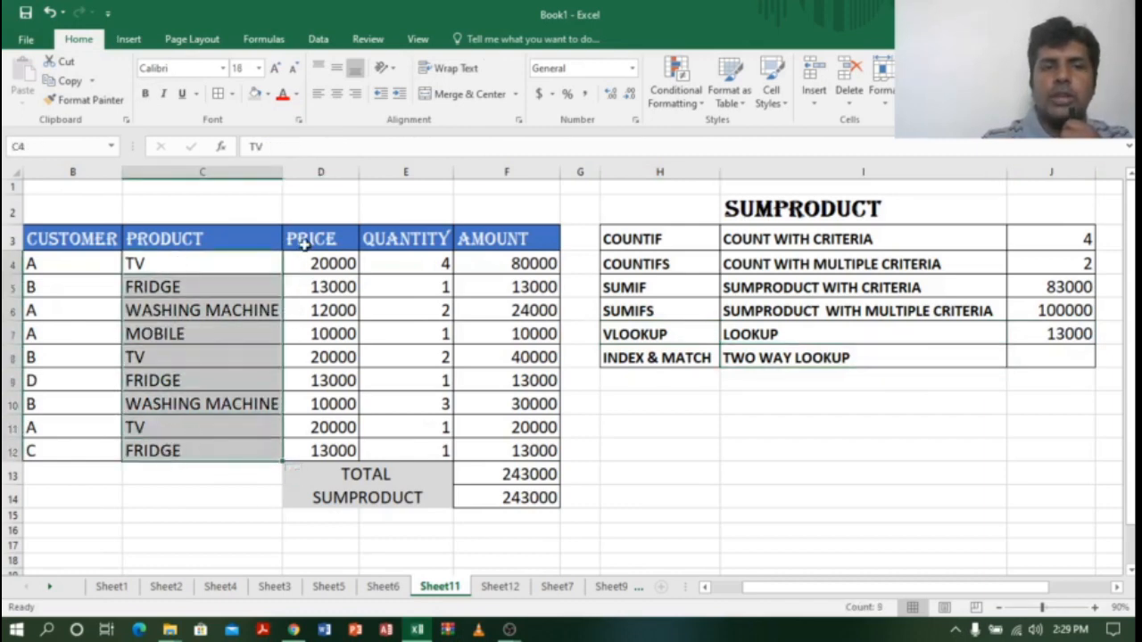
drag(297, 239, 517, 253)
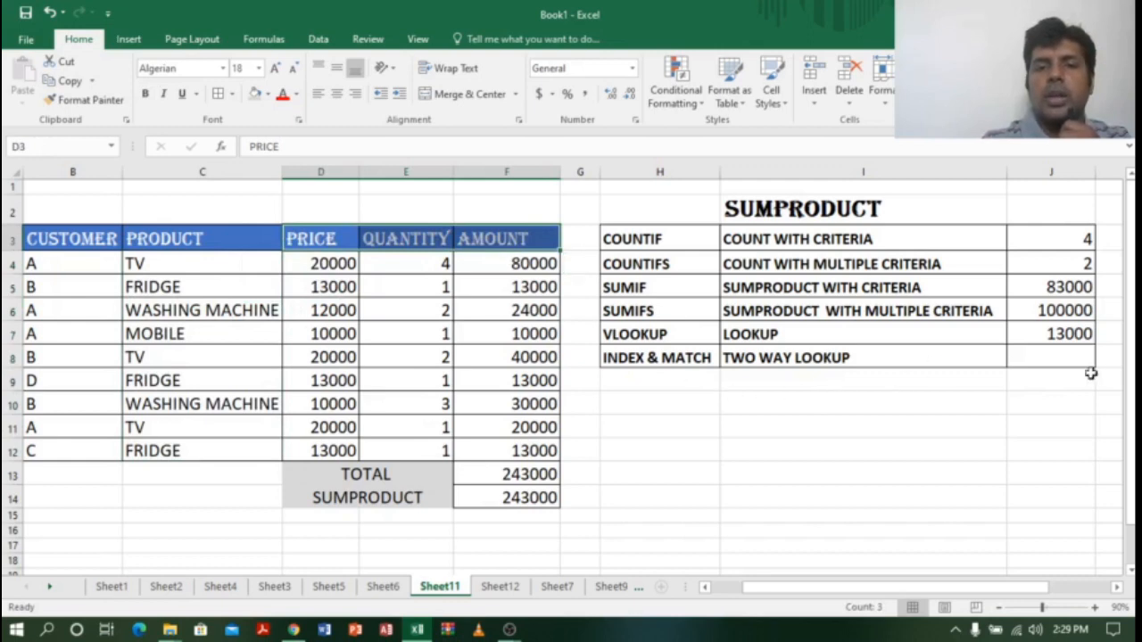
click(1060, 360)
click(692, 358)
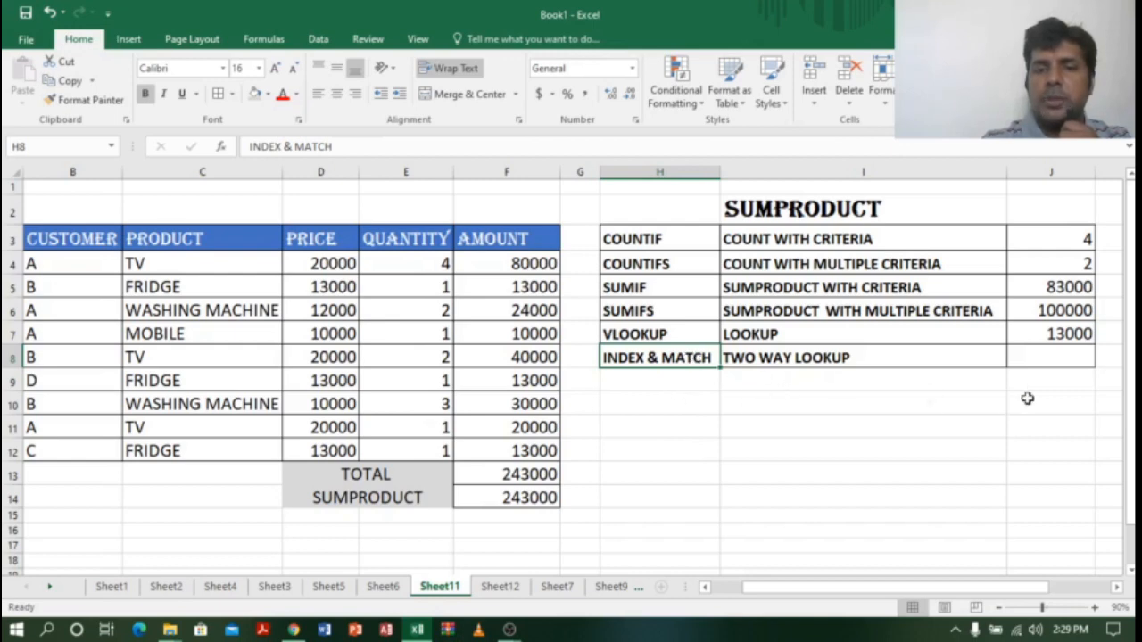
click(1052, 359)
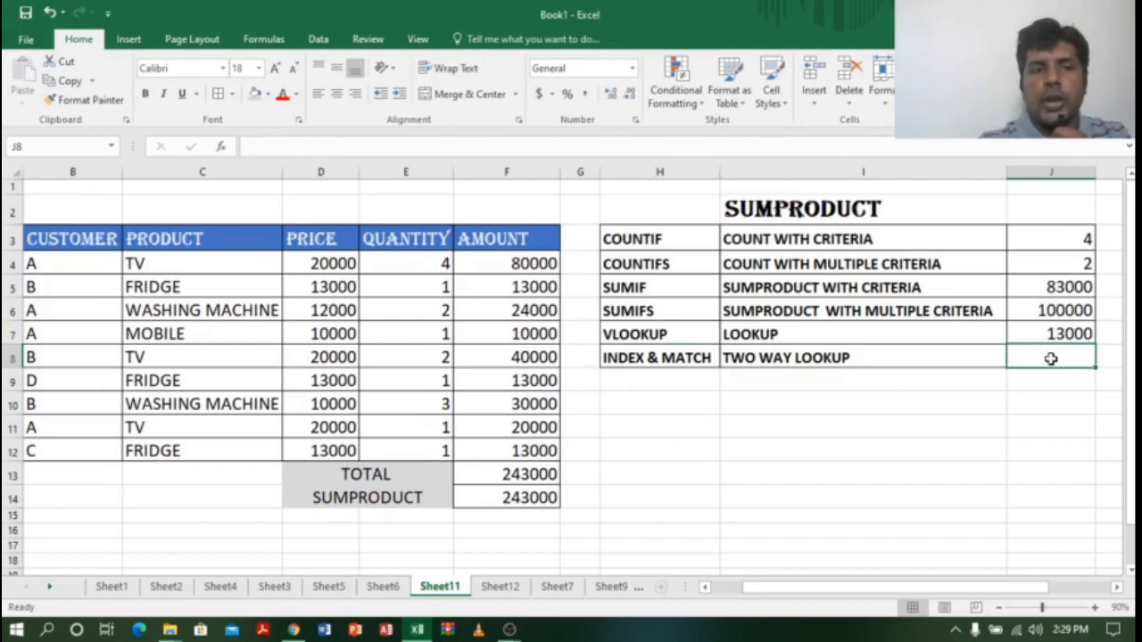
click(200, 331)
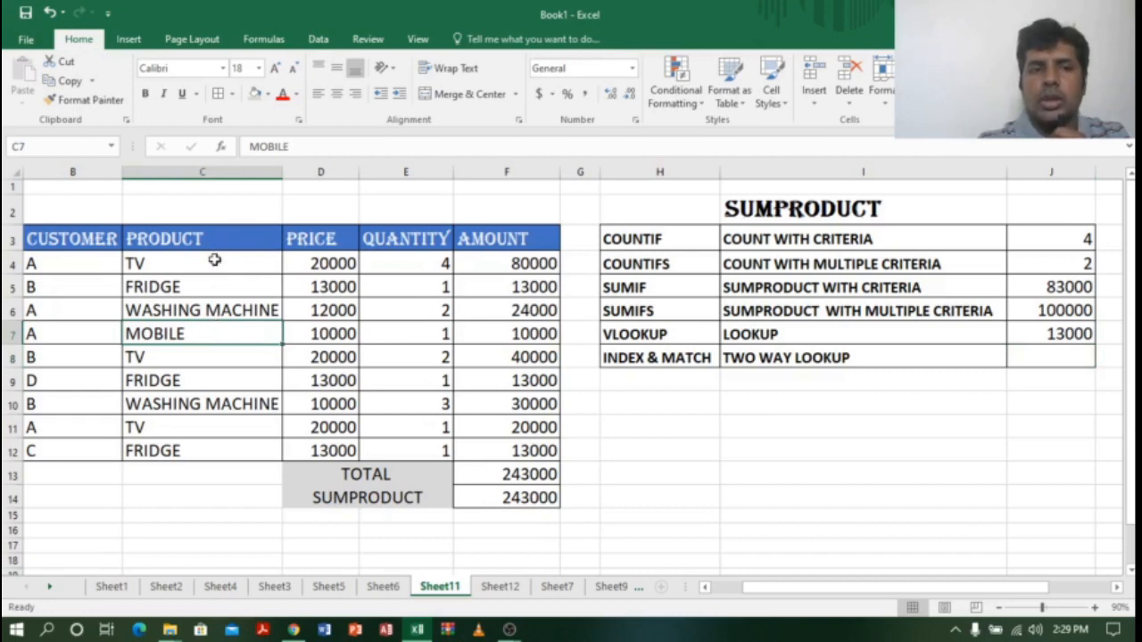
drag(216, 258, 218, 453)
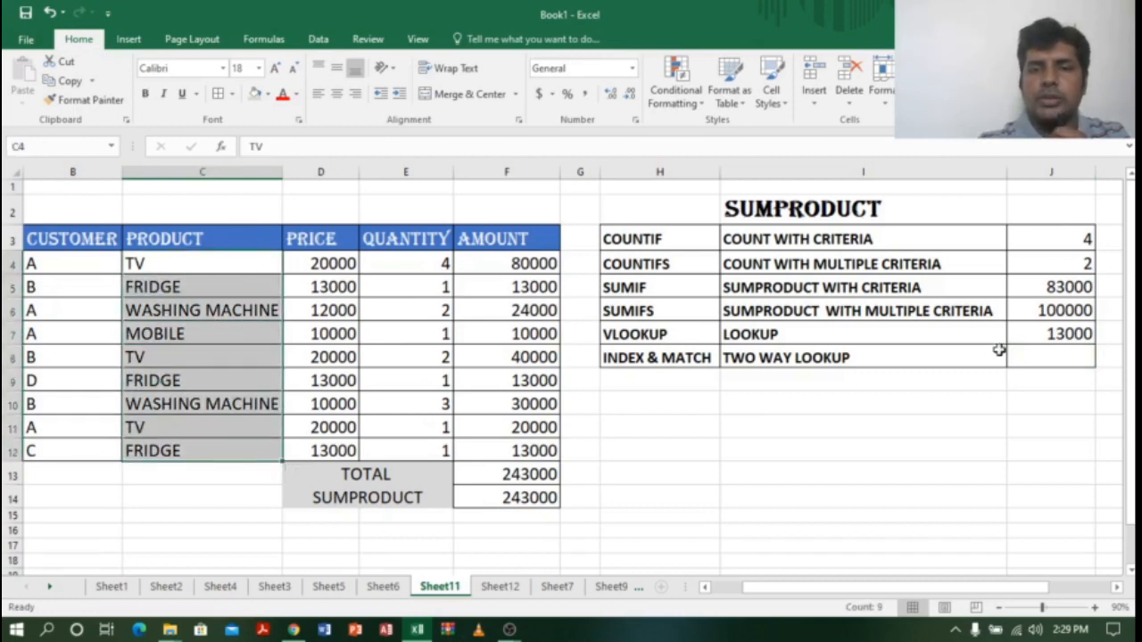
drag(168, 258, 170, 452)
drag(332, 237, 540, 246)
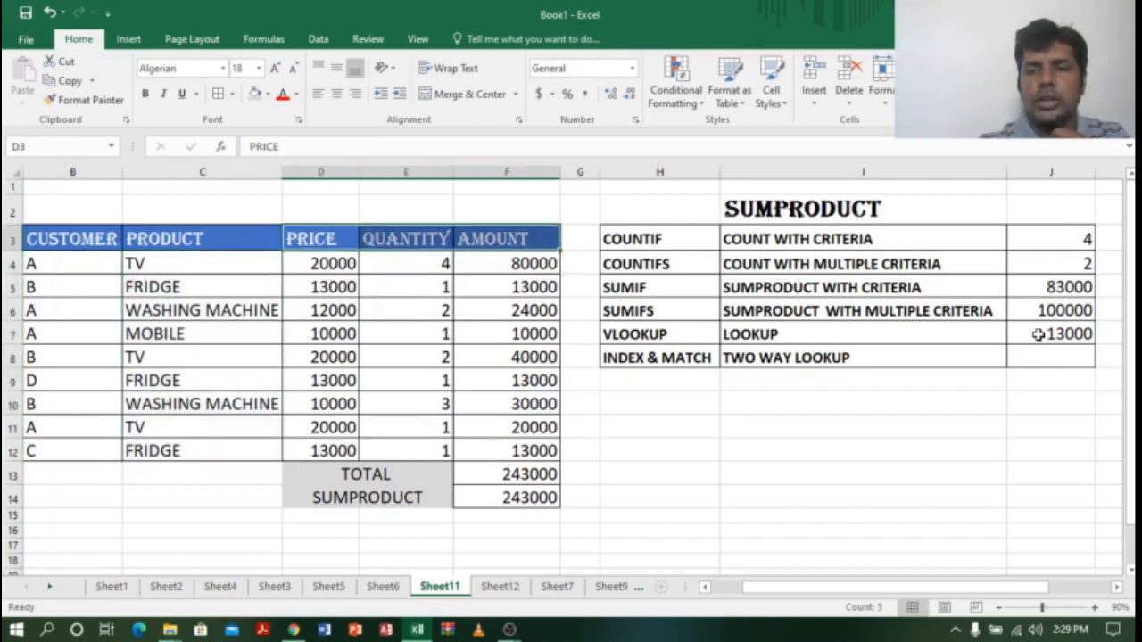
click(1041, 361)
Step: In J8, begin a SUMPRODUCT formula multiplying D4:F12 by the condition C4:C12="MOBILE"
text(=SUM)
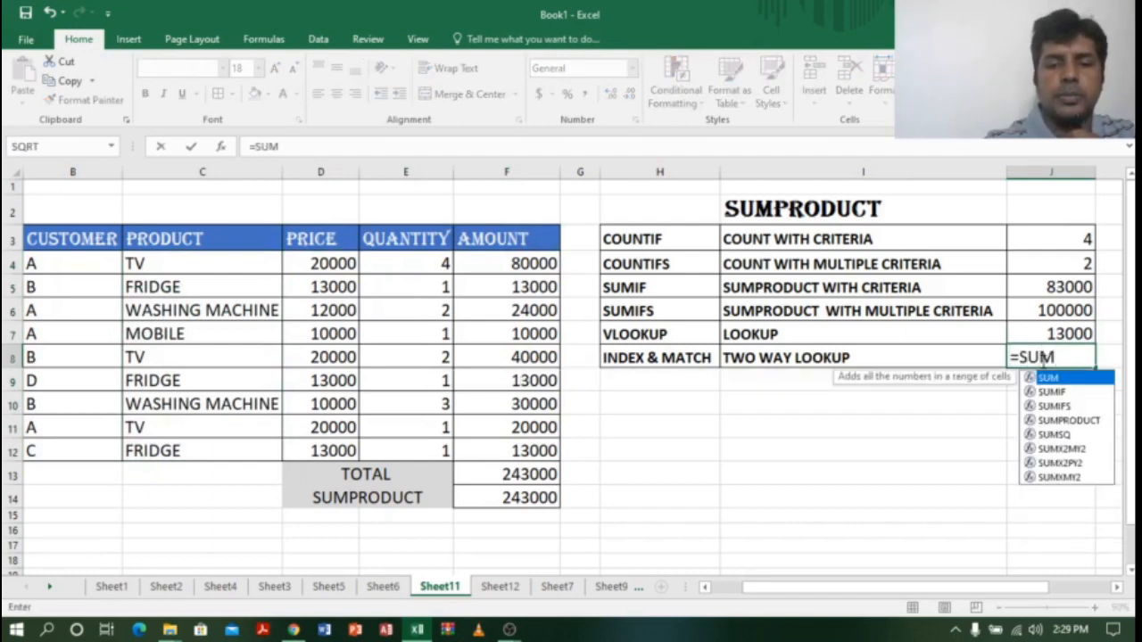
text(P)
key(Tab)
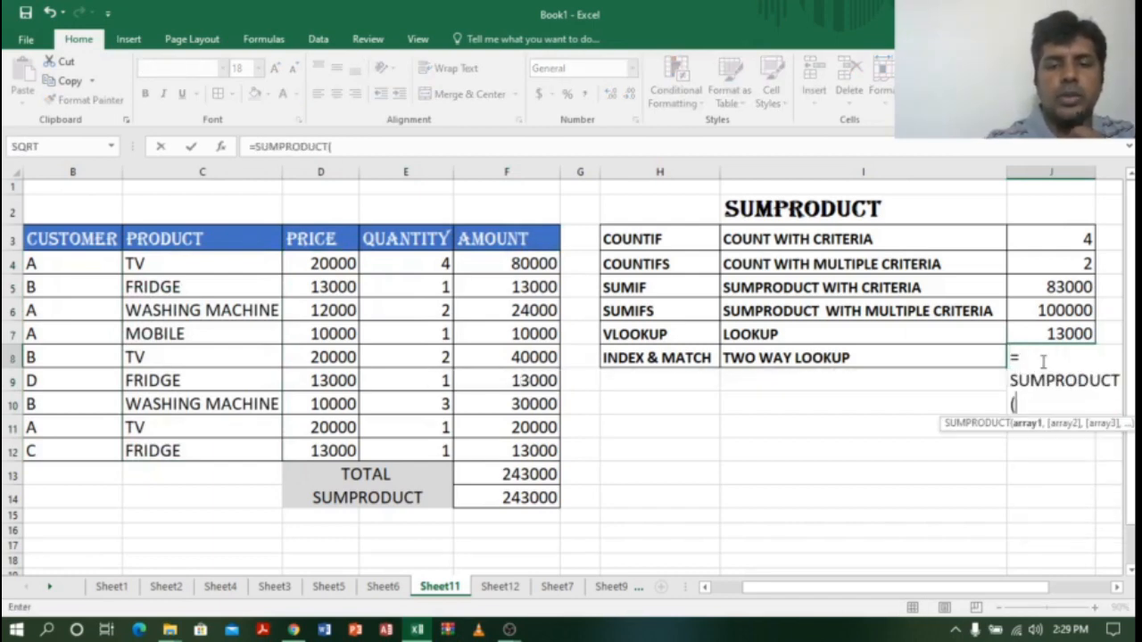
text(()
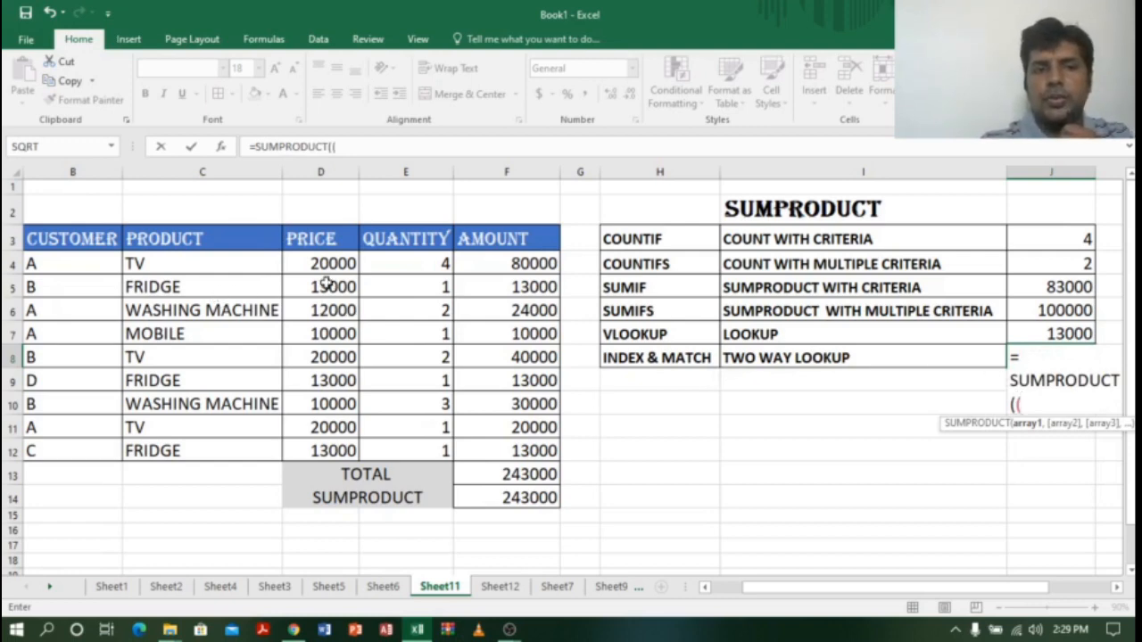
drag(321, 261, 520, 453)
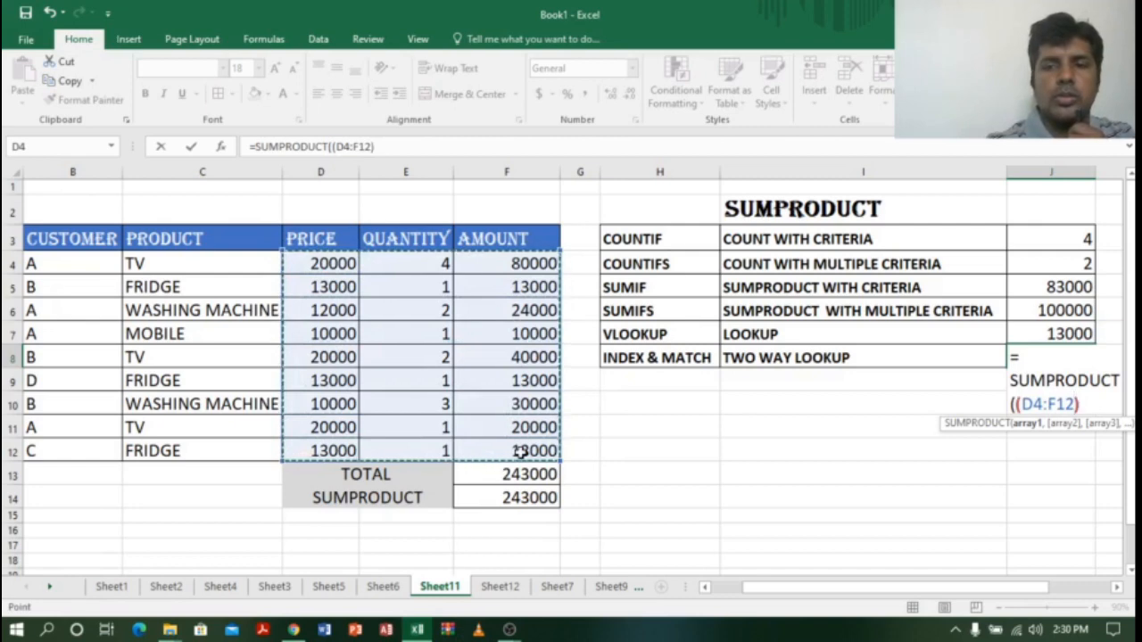
text())
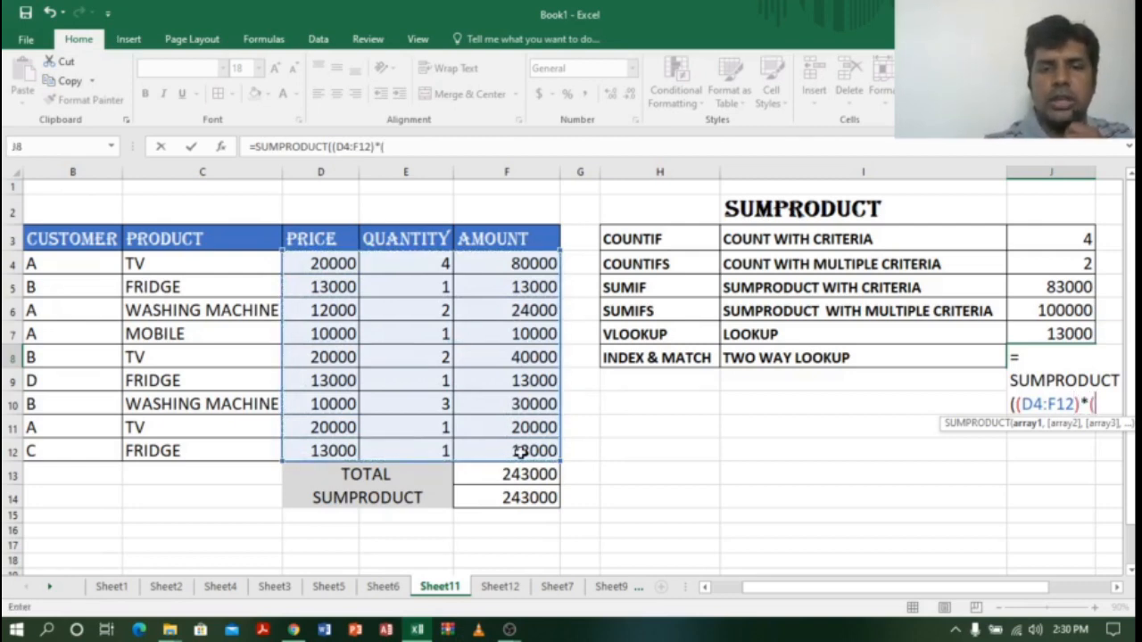
text(*()
click(168, 267)
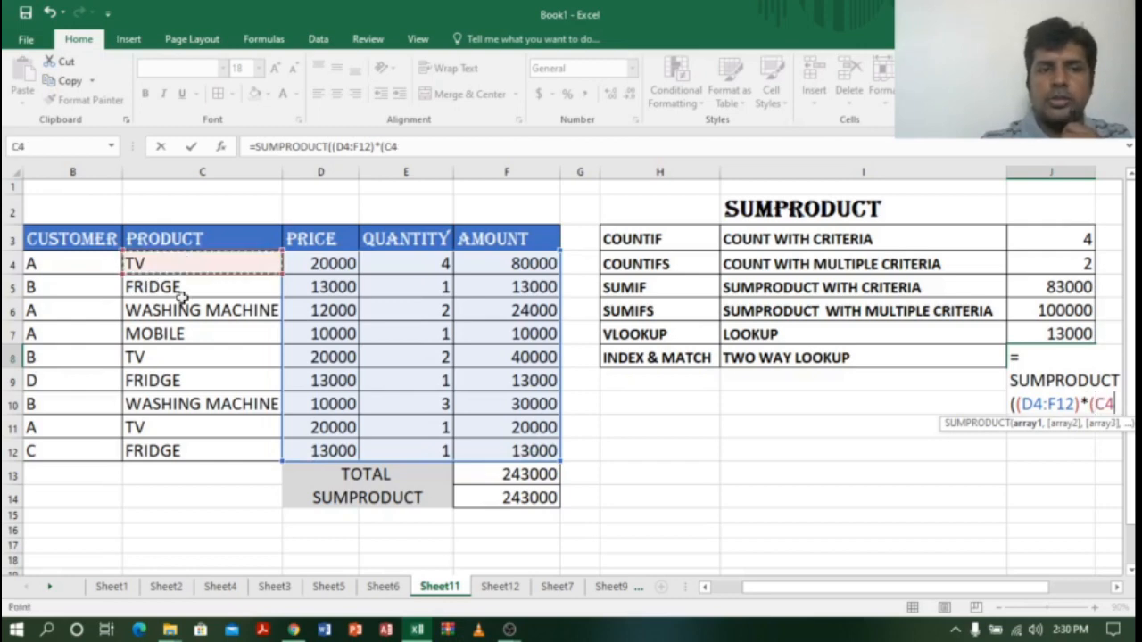
drag(181, 298, 178, 451)
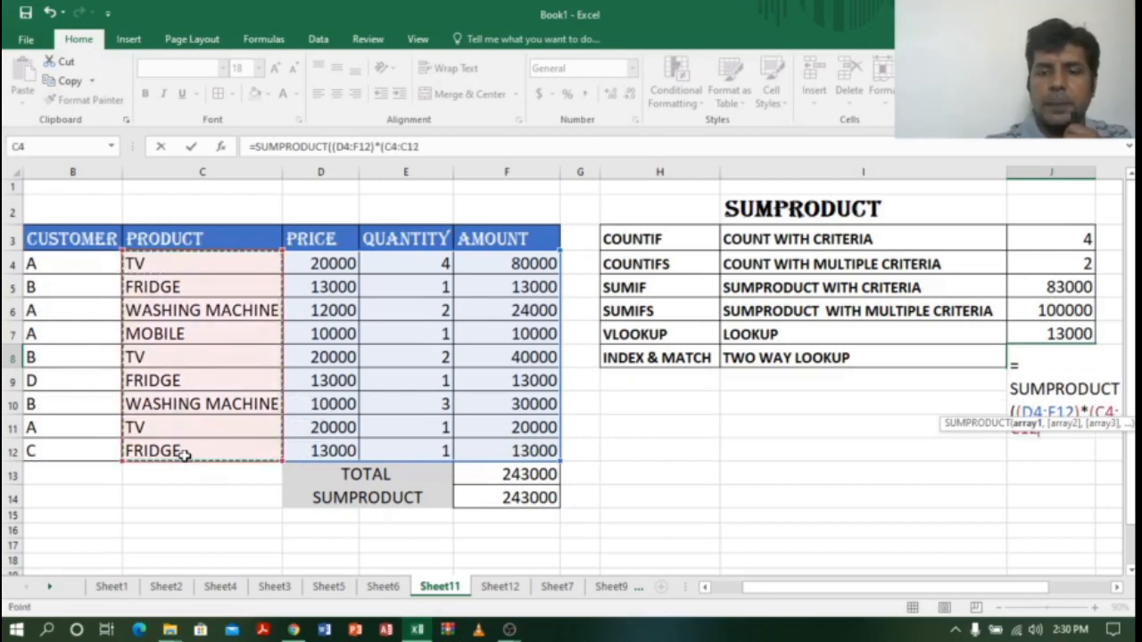
text(=)
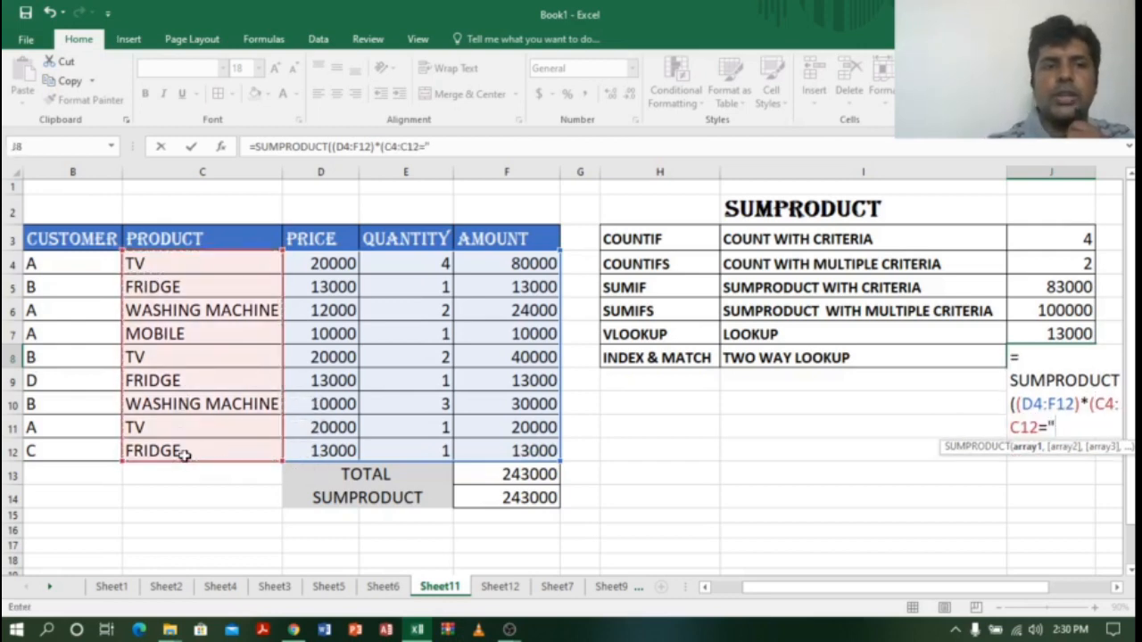
text("MOB)
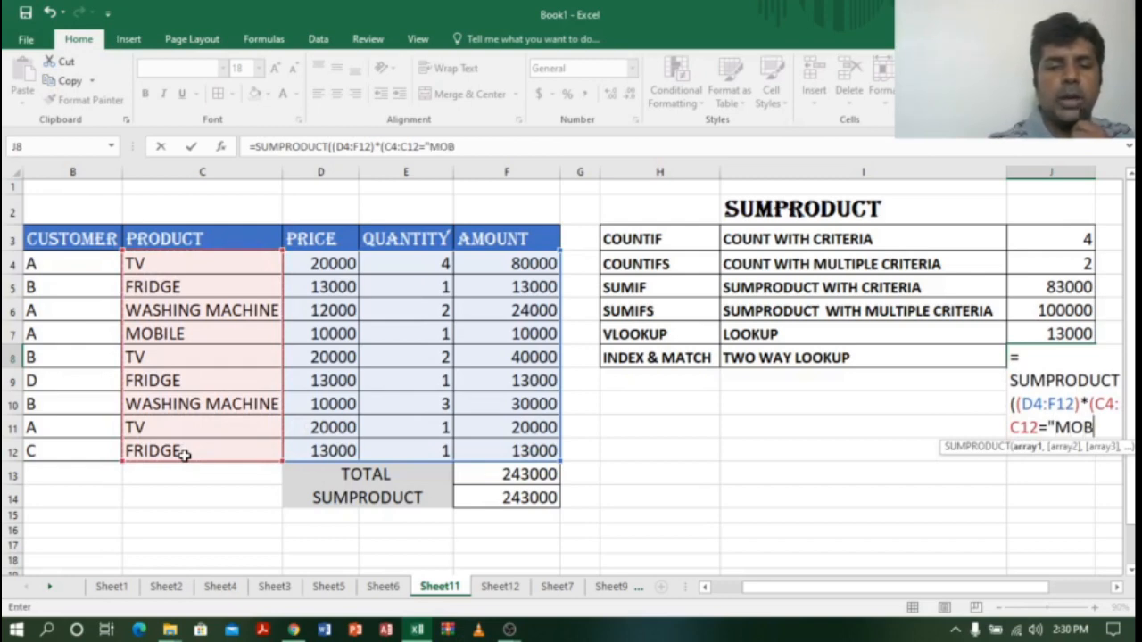
text(ILE)
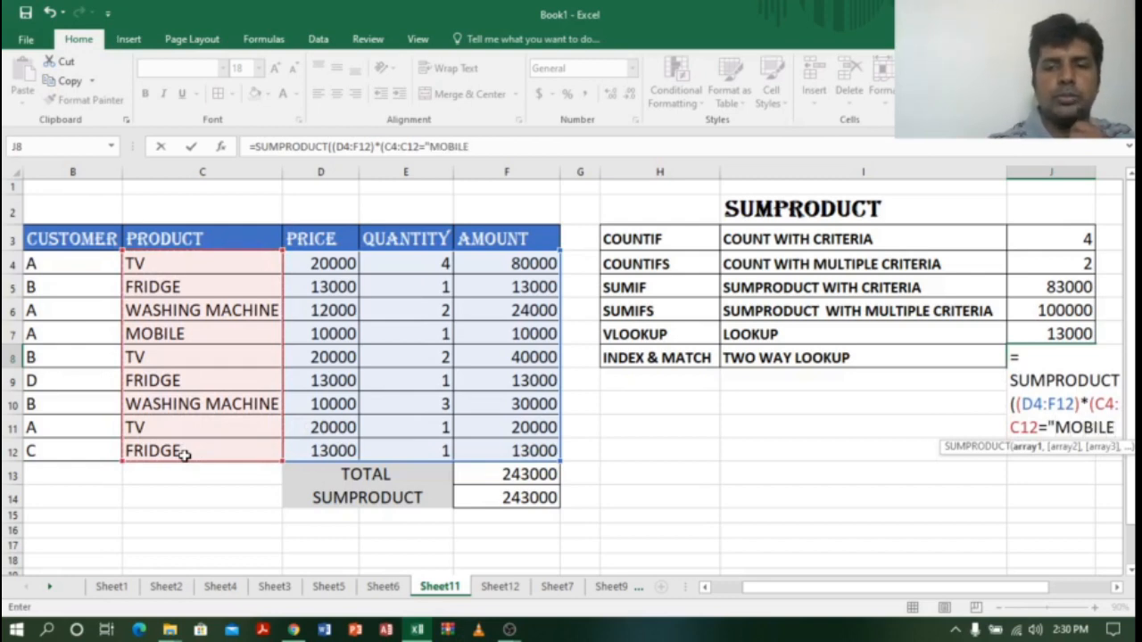
text(")
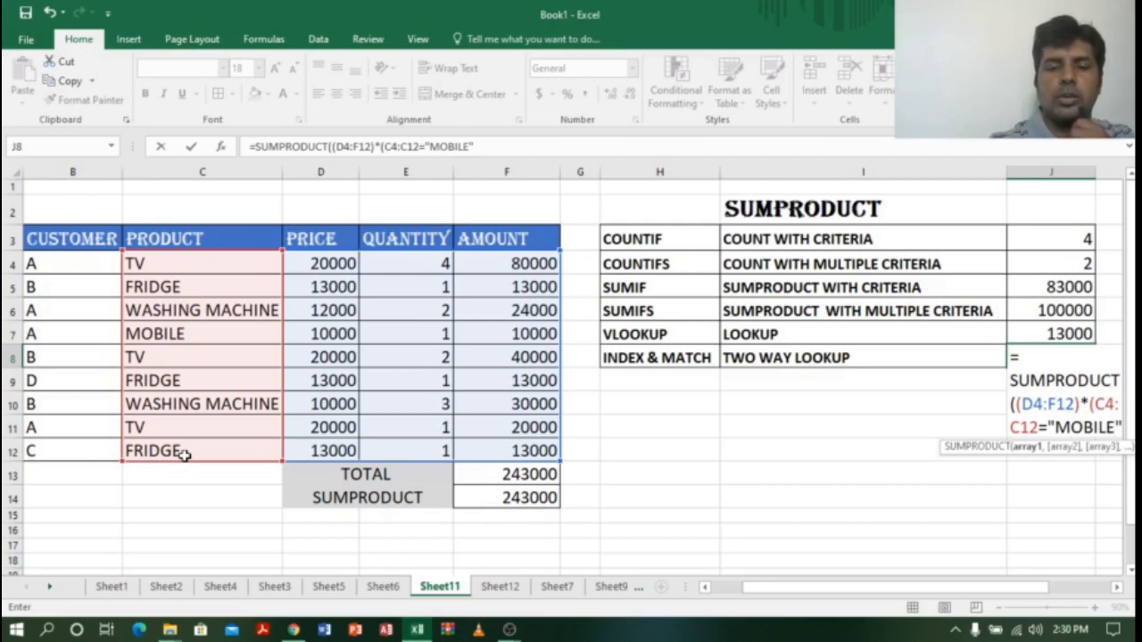
text()*()
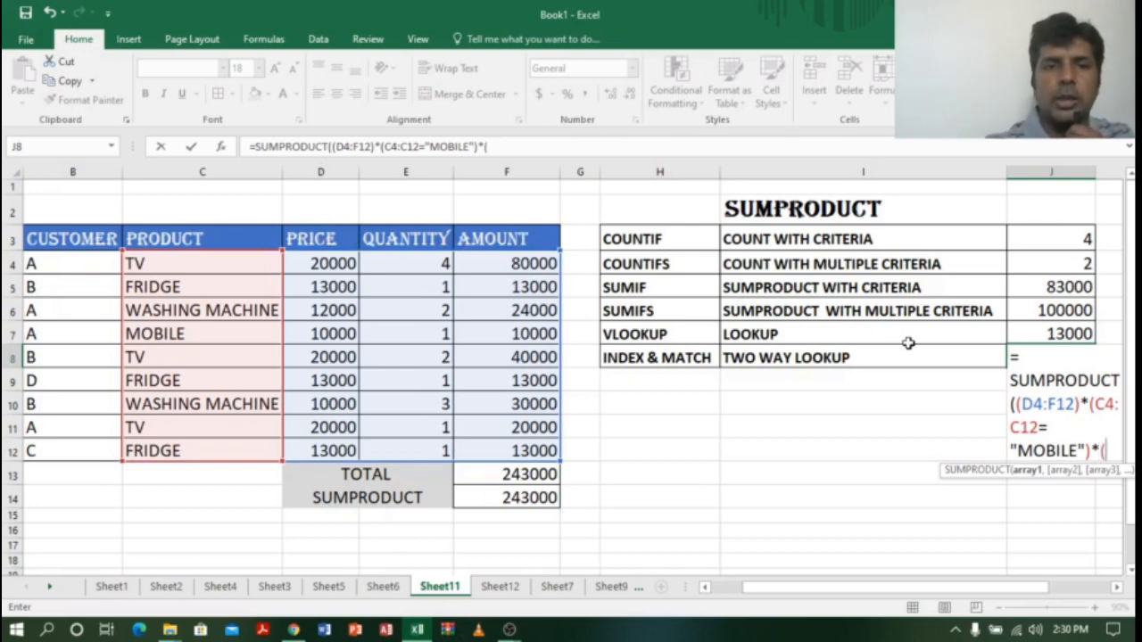
Step: Add the header condition D3:F3="AMOUNT" and commit the formula so it returns 10000
drag(299, 235, 523, 239)
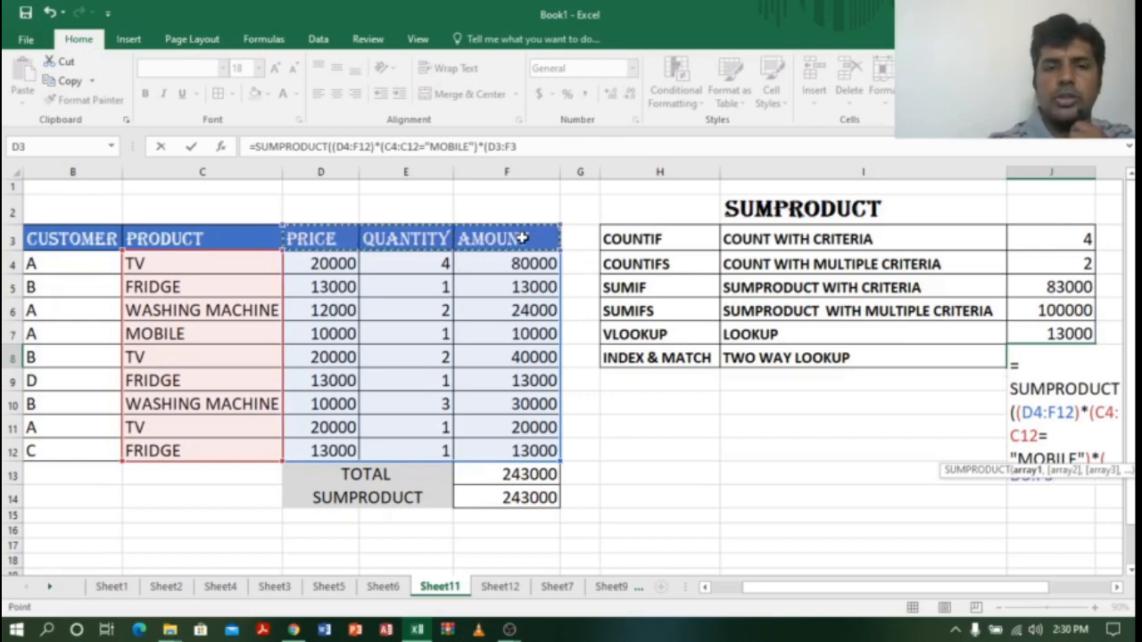
text(="AMOUNT)
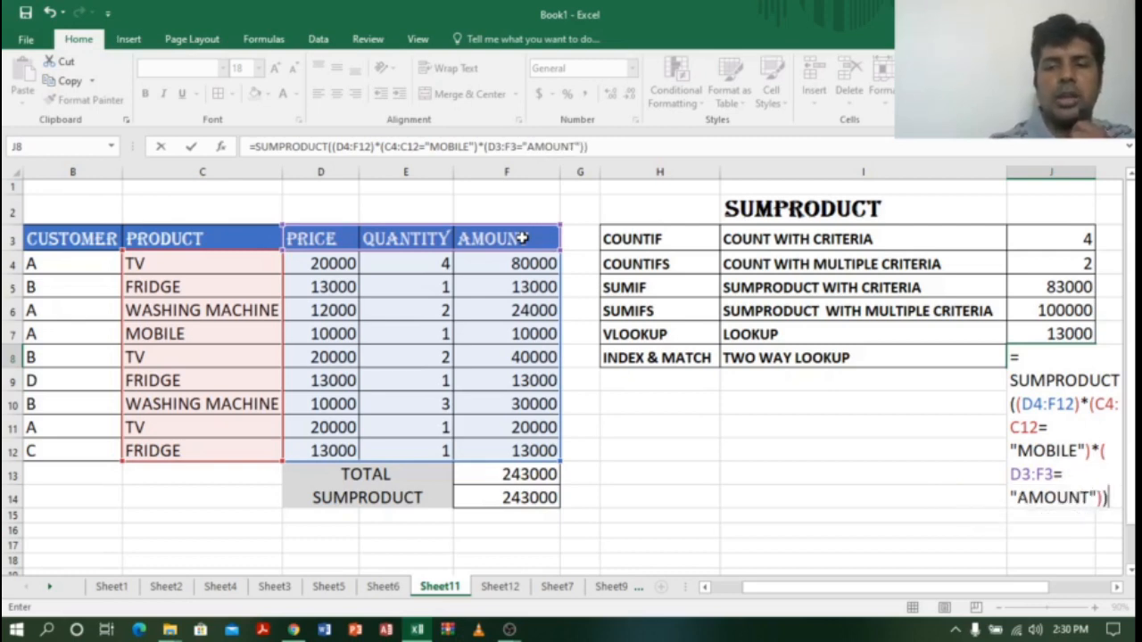
key(Return)
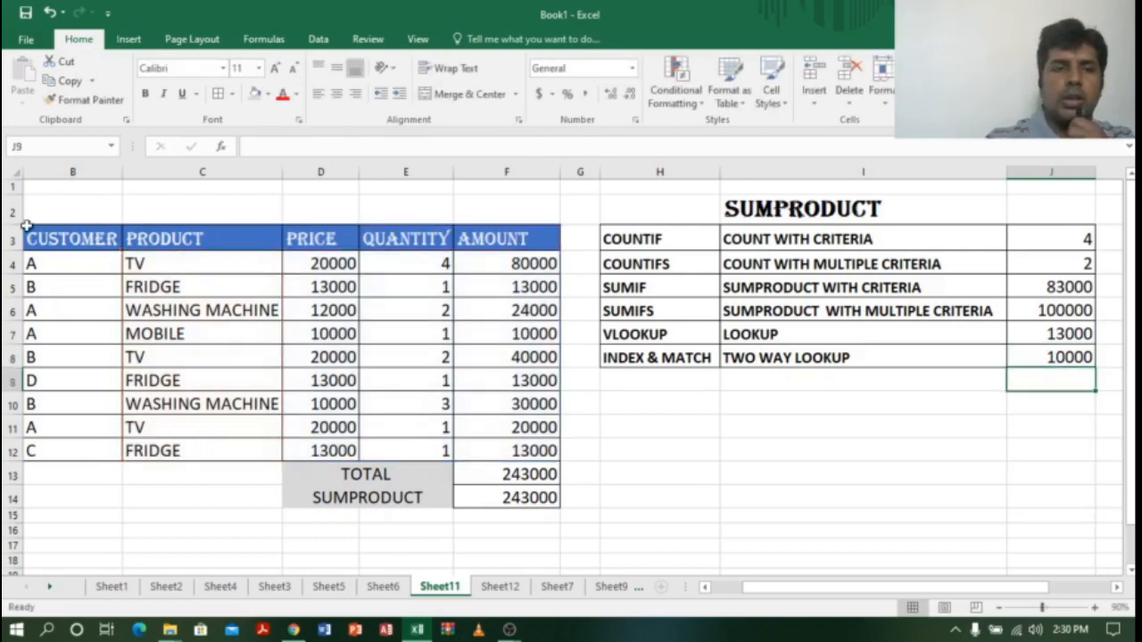
click(191, 421)
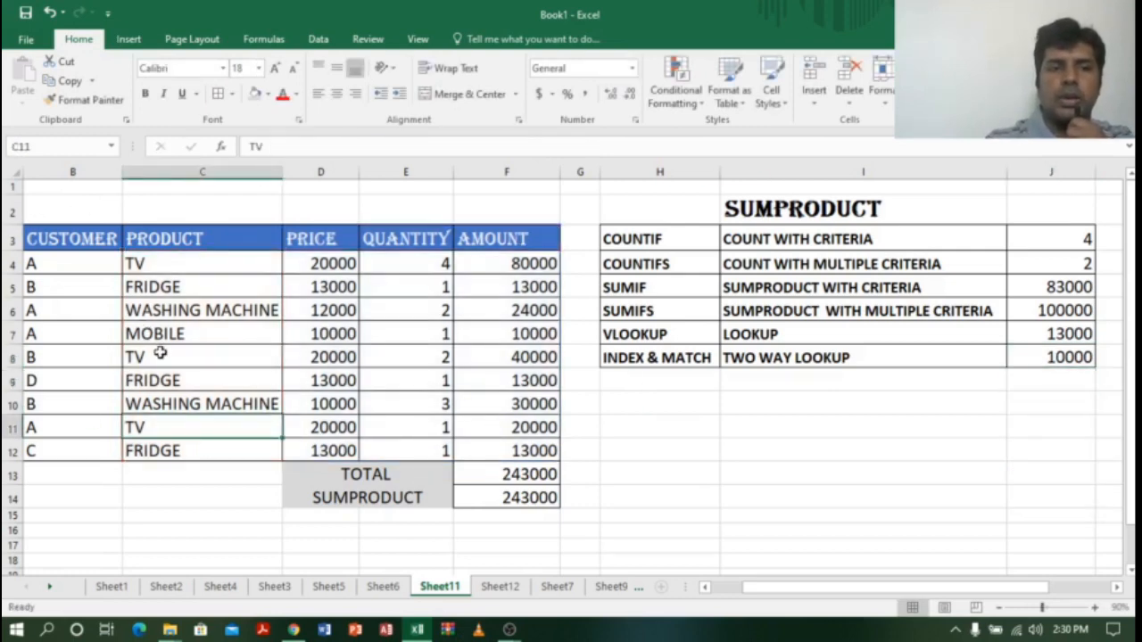
drag(156, 332, 518, 332)
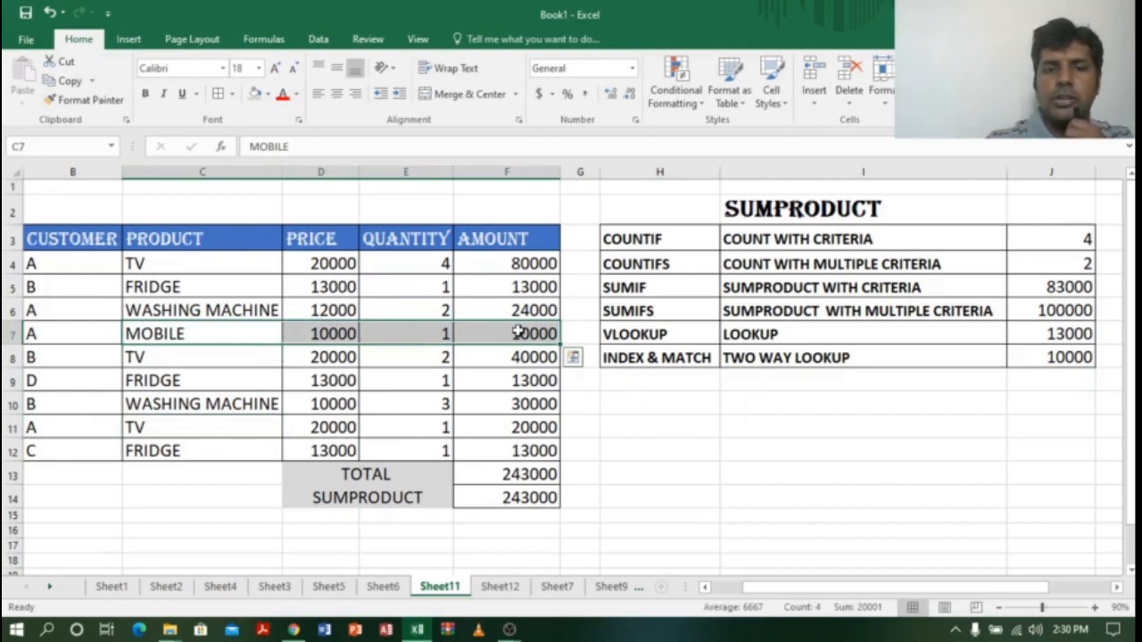
click(506, 335)
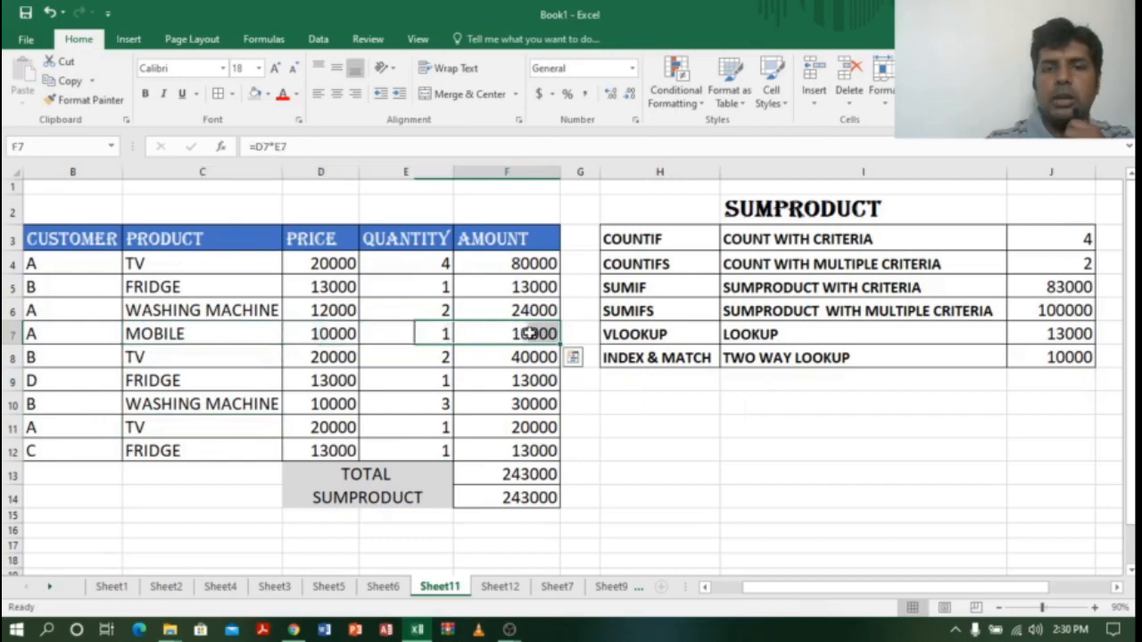
click(1082, 357)
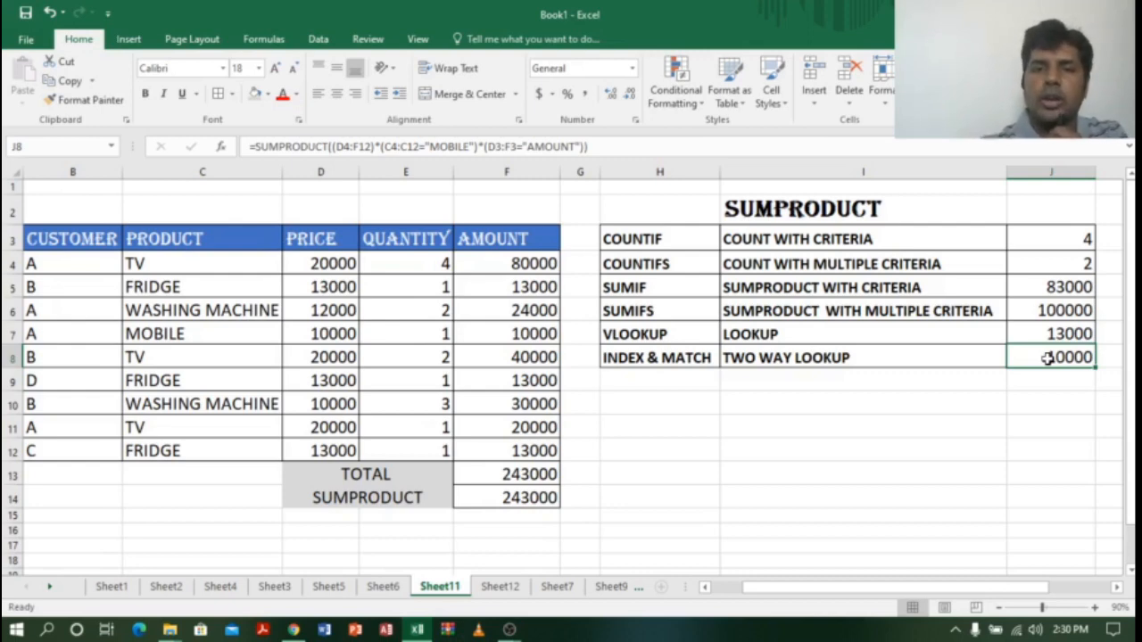
click(819, 266)
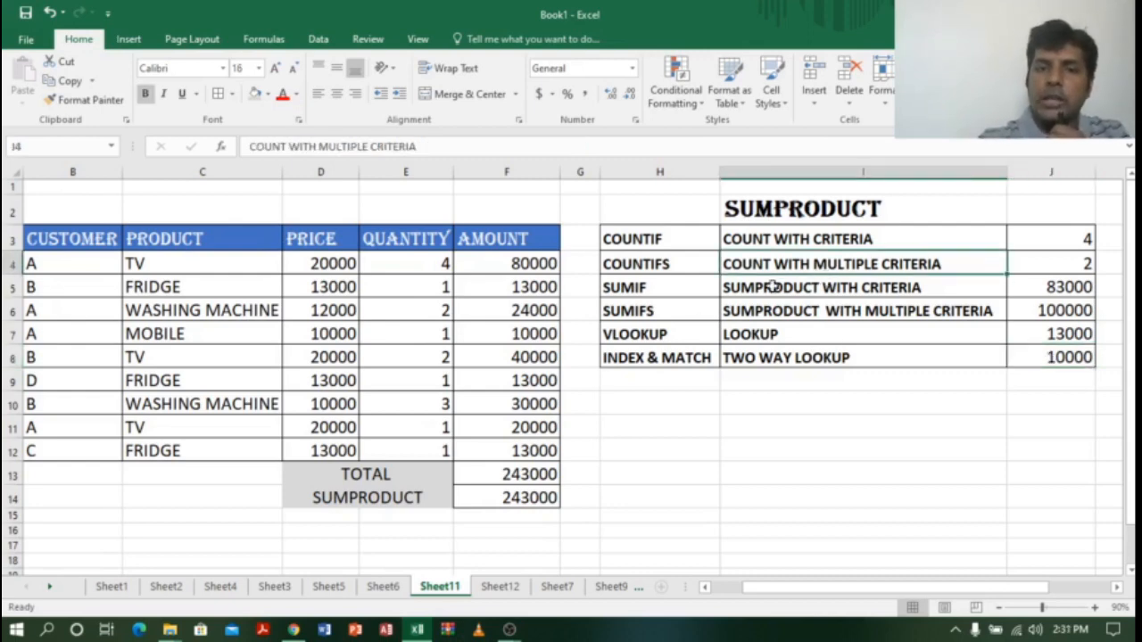
click(681, 242)
click(682, 264)
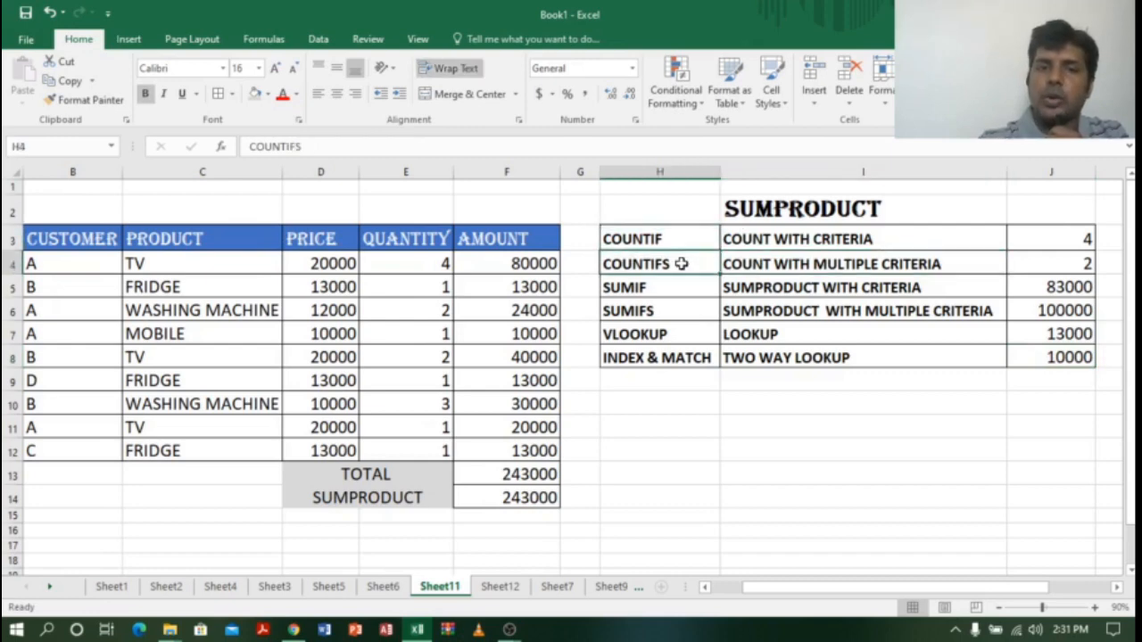
click(681, 291)
click(681, 315)
click(683, 335)
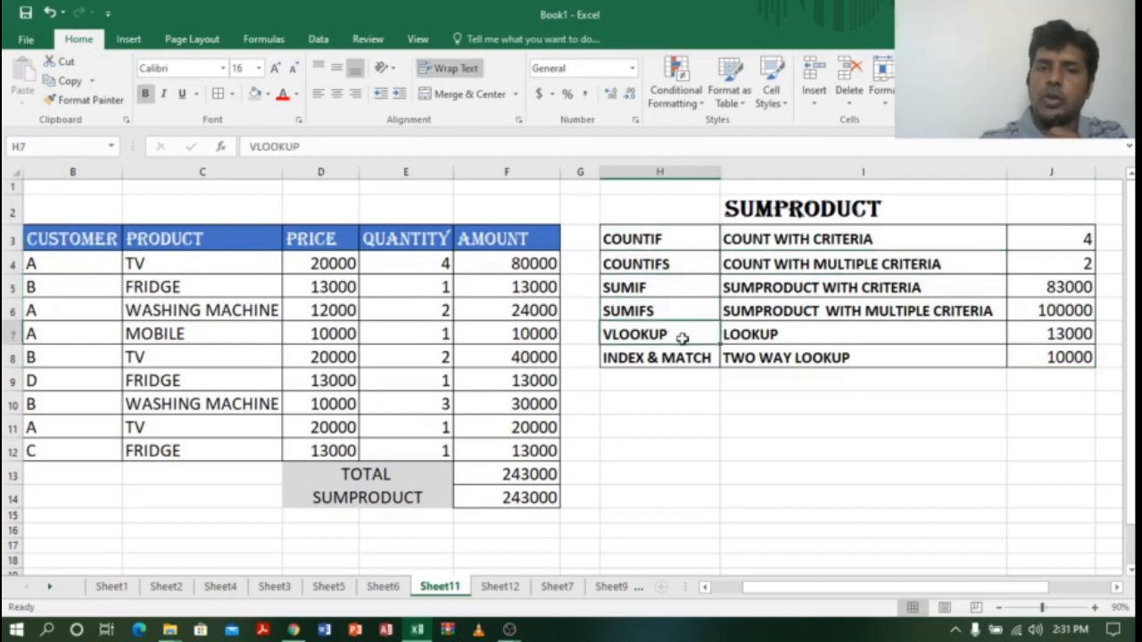
click(688, 356)
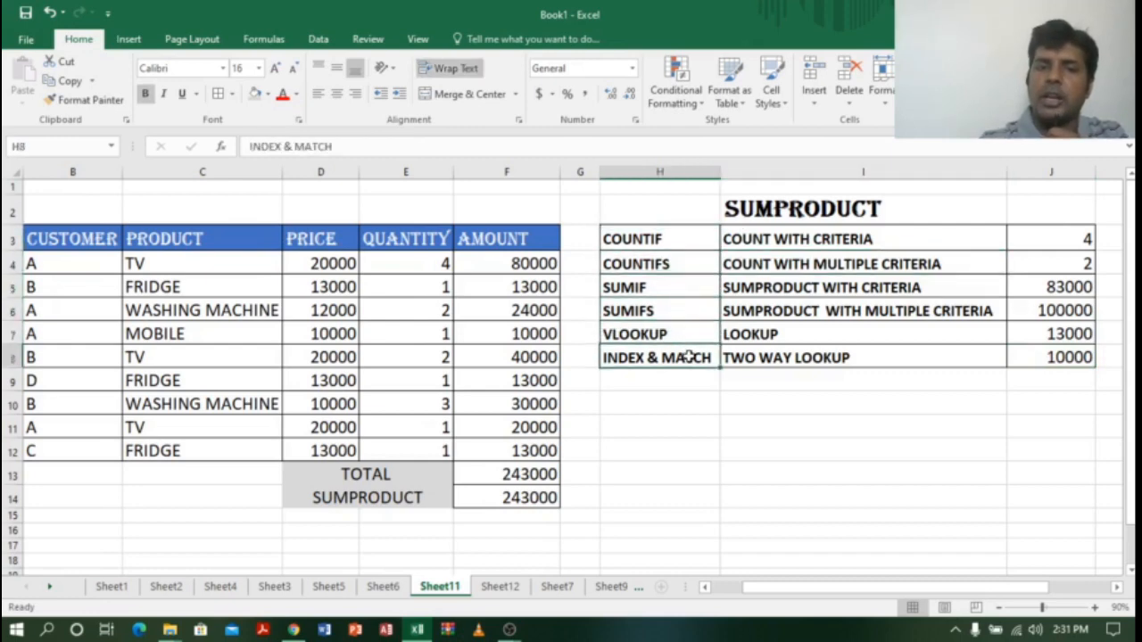
click(914, 237)
drag(914, 237, 919, 355)
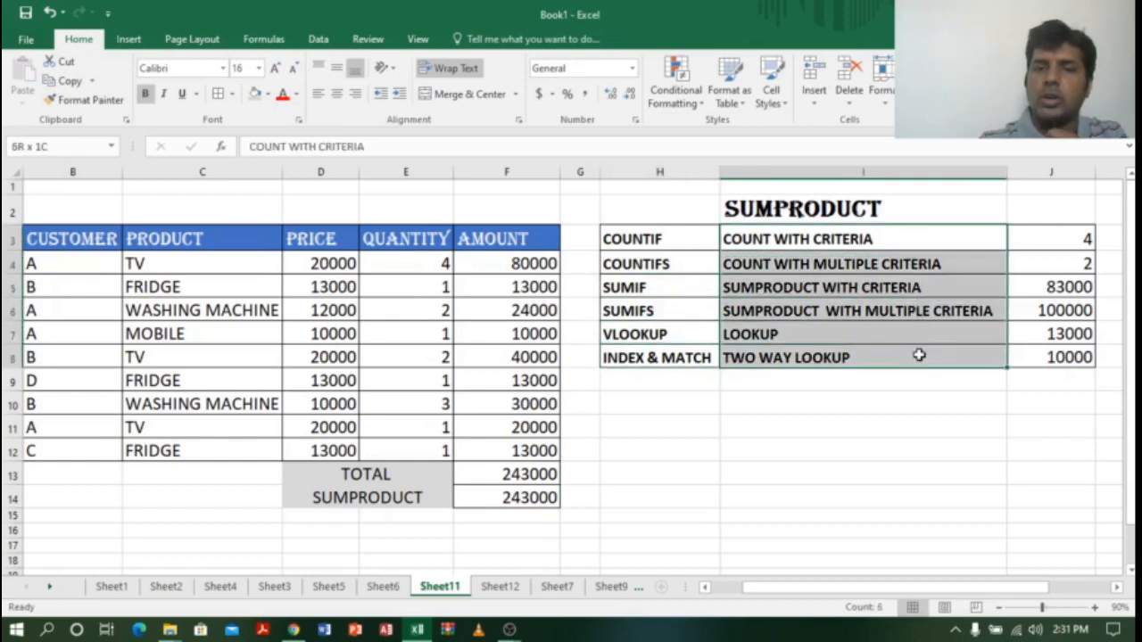
click(503, 498)
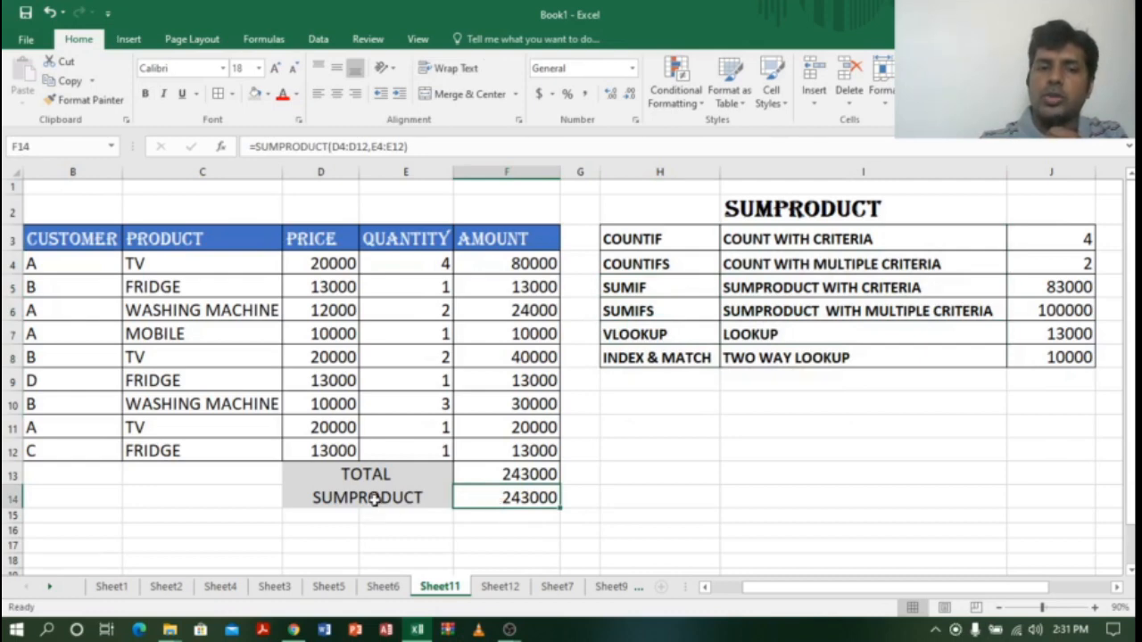
click(889, 239)
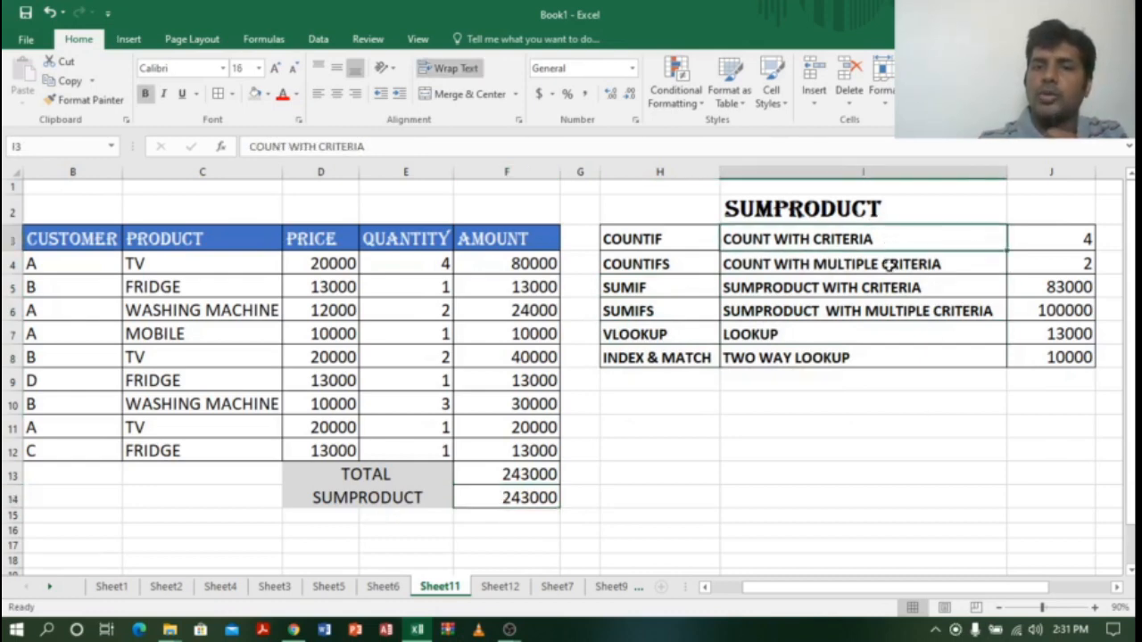
click(890, 266)
click(833, 308)
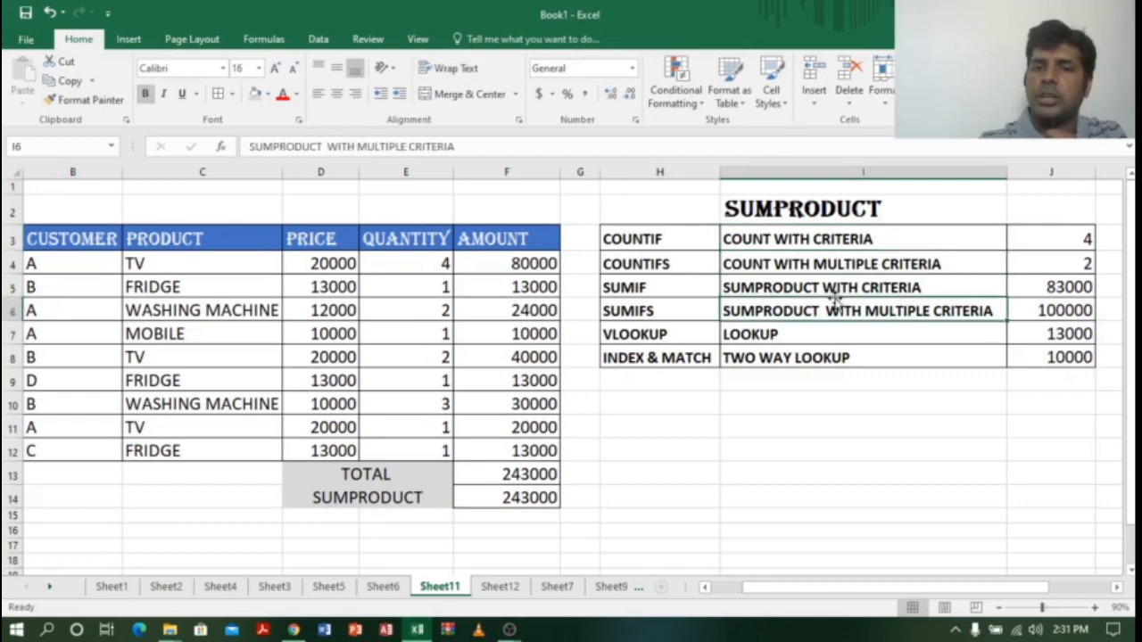
click(841, 288)
click(849, 307)
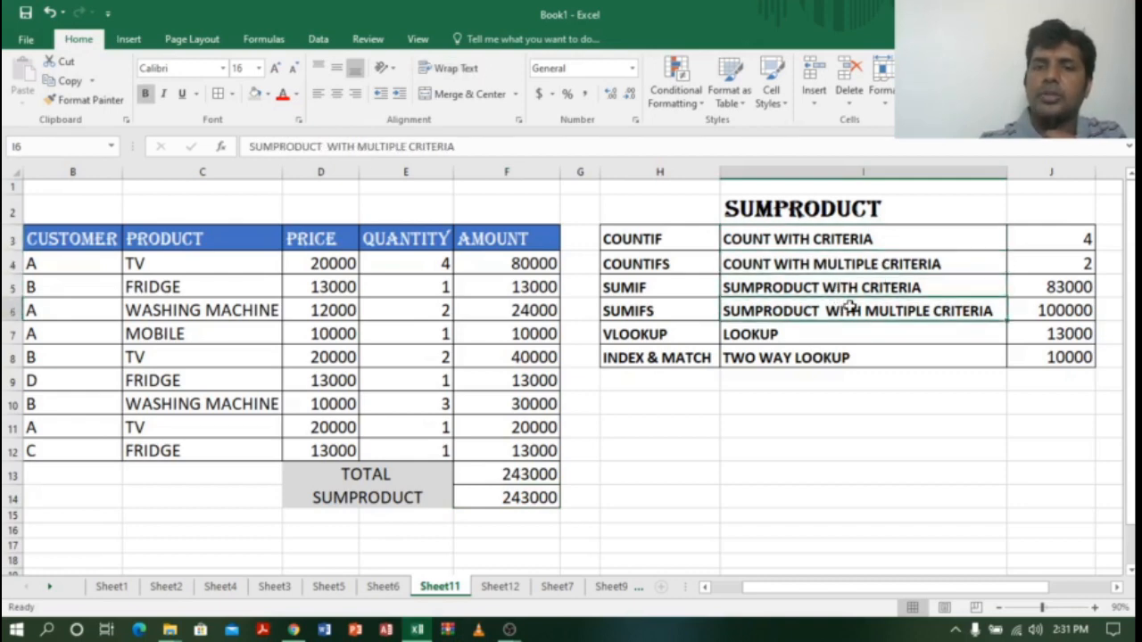
click(856, 336)
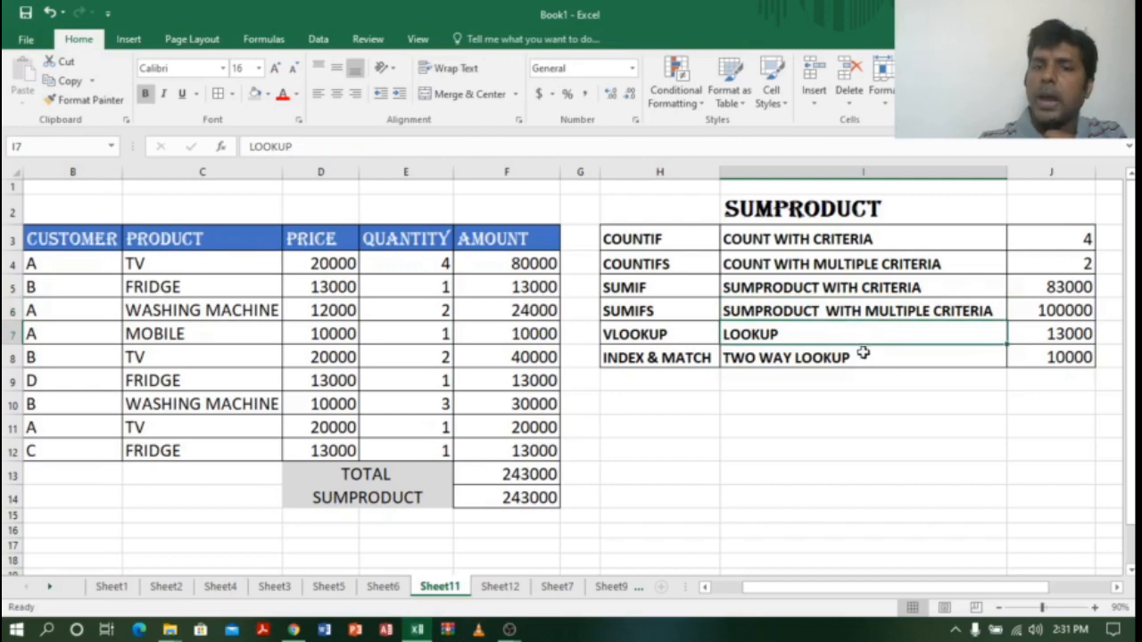
click(859, 358)
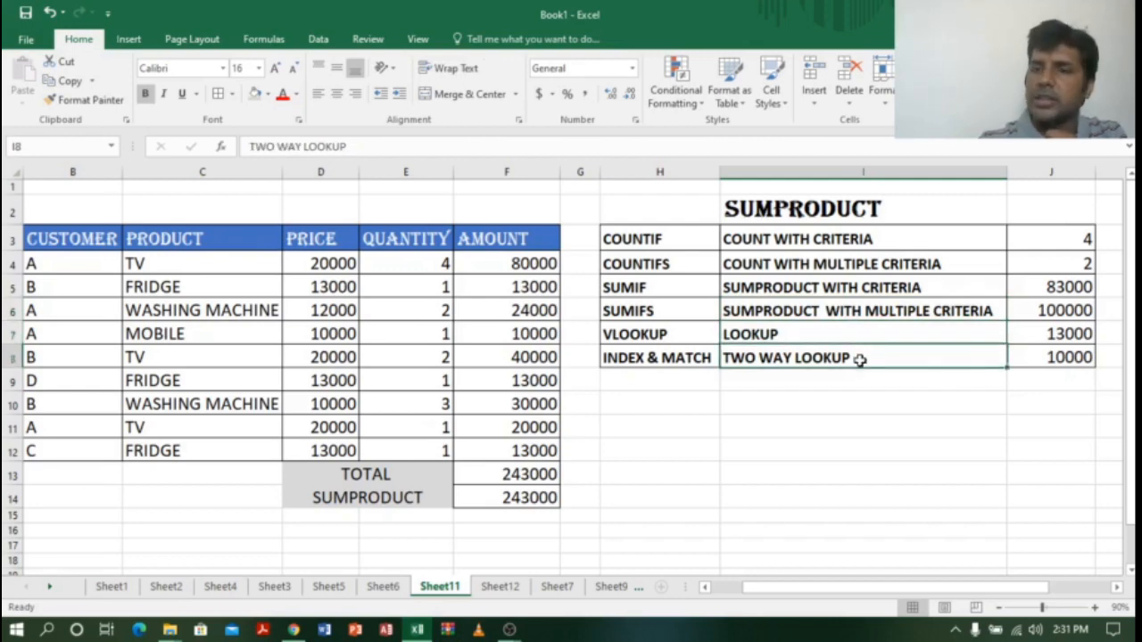